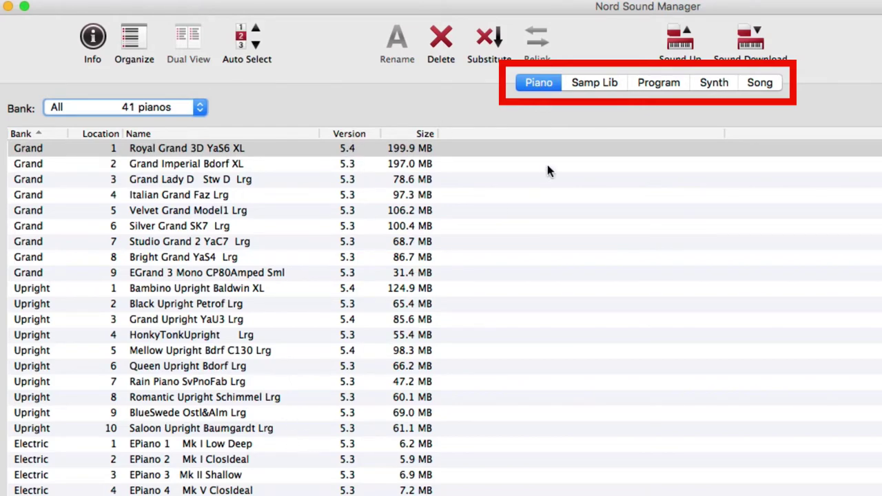
- Look through the sounds in the Samp Lib area and the presets in the Program area
{"action": "left_click", "coordinate": [583, 82]}
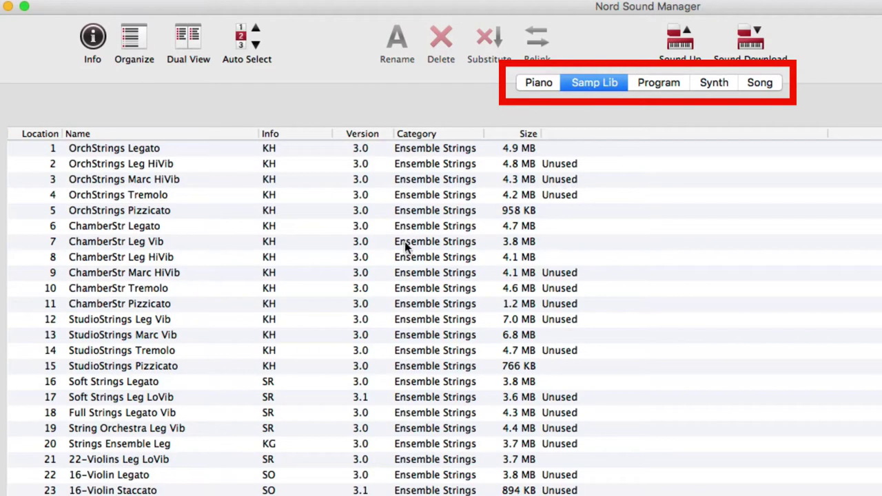
{"action": "scroll", "coordinate": [405, 246], "scroll_direction": "down", "scroll_amount": 20}
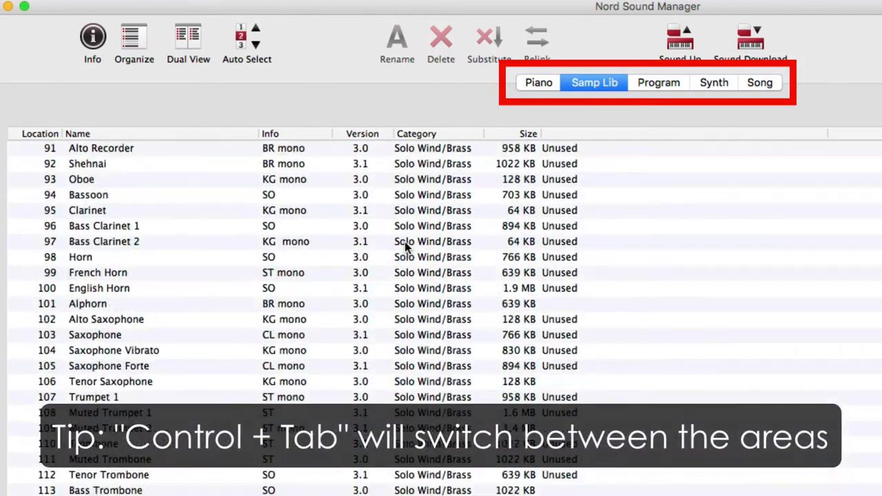
{"action": "scroll", "coordinate": [405, 246], "scroll_direction": "up", "scroll_amount": 15}
{"action": "left_click", "coordinate": [668, 83]}
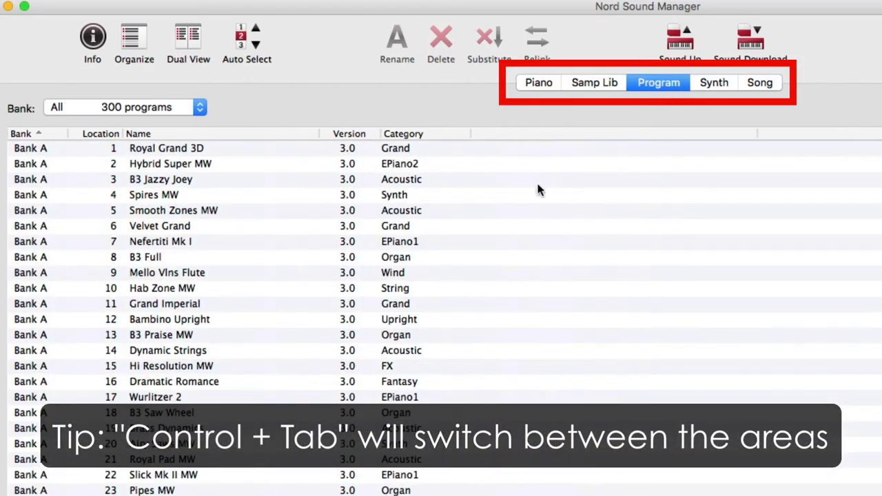
{"action": "scroll", "coordinate": [306, 341], "scroll_direction": "down", "scroll_amount": 2}
{"action": "scroll", "coordinate": [322, 335], "scroll_direction": "up", "scroll_amount": 2}
- Look through the Synth presets from the start of Bank 1, and view the Song list
{"action": "left_click", "coordinate": [715, 84]}
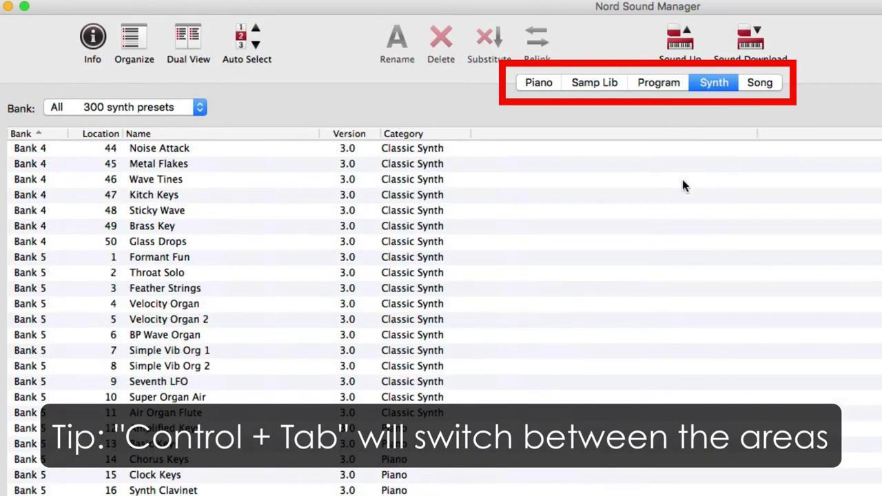
{"action": "scroll", "coordinate": [529, 214], "scroll_direction": "up", "scroll_amount": 20}
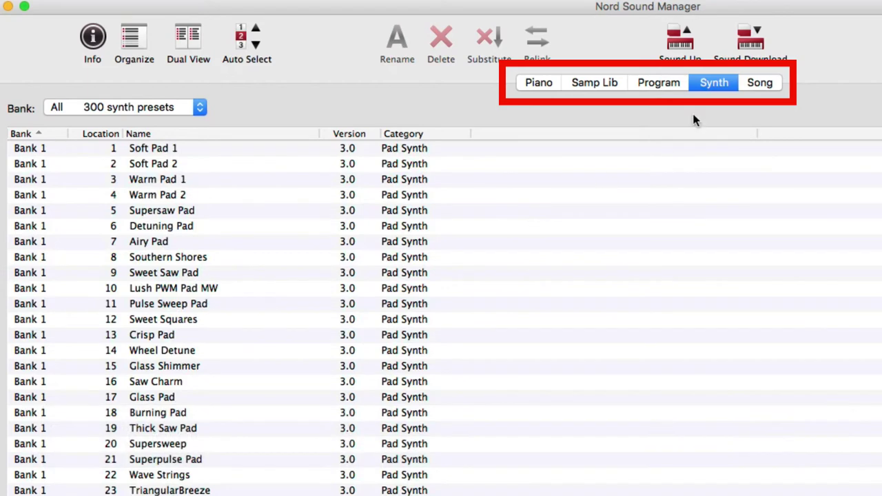
{"action": "left_click", "coordinate": [759, 84]}
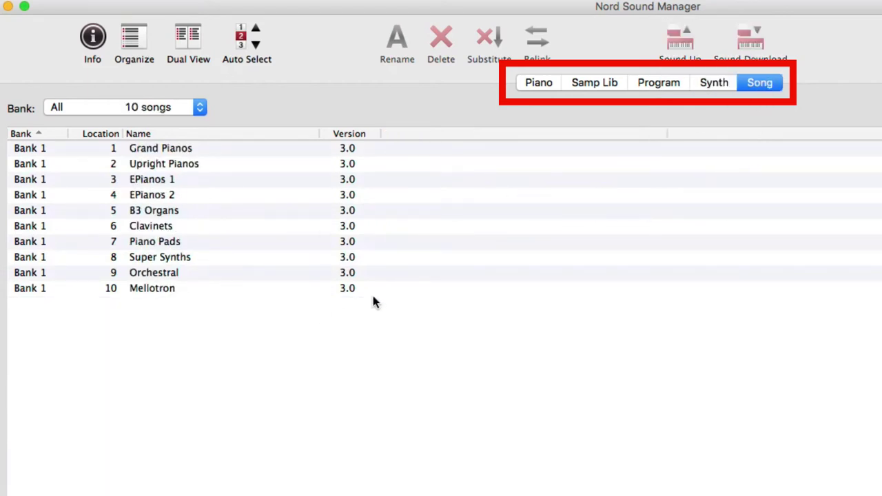
- Go back through the Program and Samp Lib areas to the Piano list
{"action": "left_click", "coordinate": [658, 83]}
{"action": "left_click", "coordinate": [594, 82]}
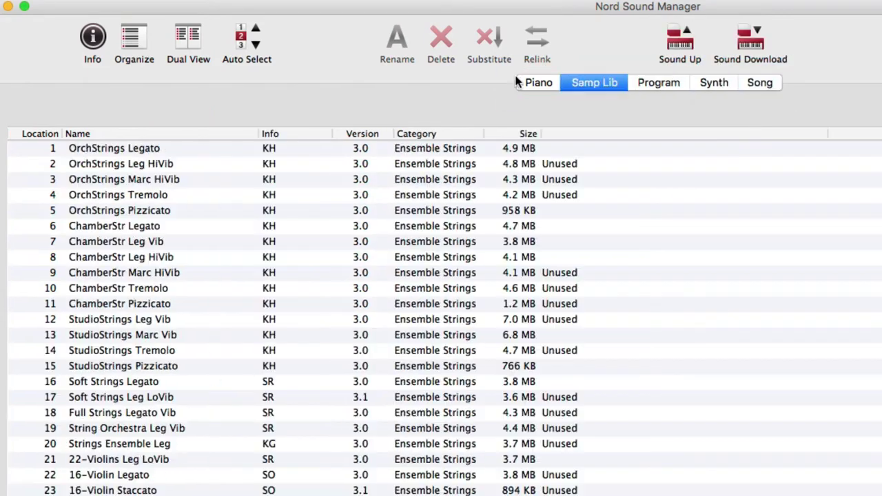
{"action": "left_click", "coordinate": [525, 83]}
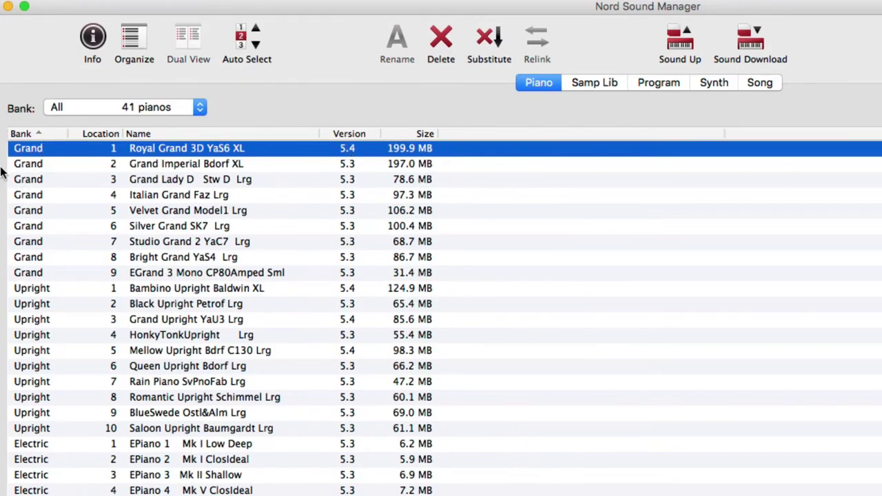
- Sort the piano list by bank in descending order and back to ascending order
{"action": "left_click", "coordinate": [34, 134]}
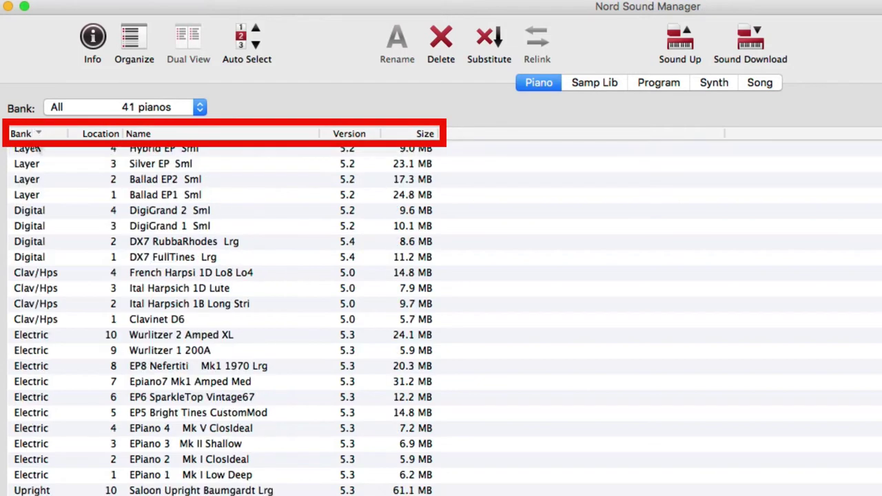
{"action": "left_click", "coordinate": [35, 134]}
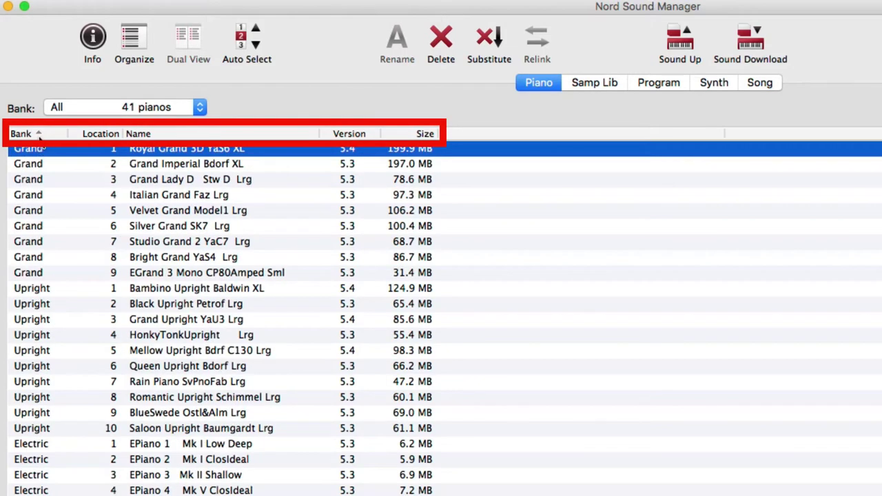
{"action": "left_click", "coordinate": [38, 135]}
{"action": "left_click", "coordinate": [39, 135]}
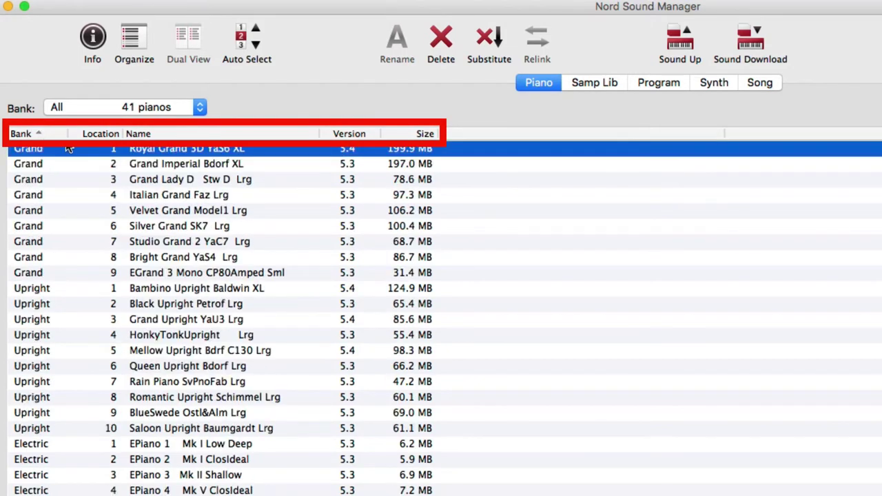
- Sort the piano list in turn by location, name and version
{"action": "left_click", "coordinate": [104, 135]}
{"action": "left_click", "coordinate": [111, 134]}
{"action": "left_click", "coordinate": [111, 135]}
{"action": "left_click", "coordinate": [148, 134]}
{"action": "left_click", "coordinate": [148, 134]}
{"action": "left_click", "coordinate": [351, 134]}
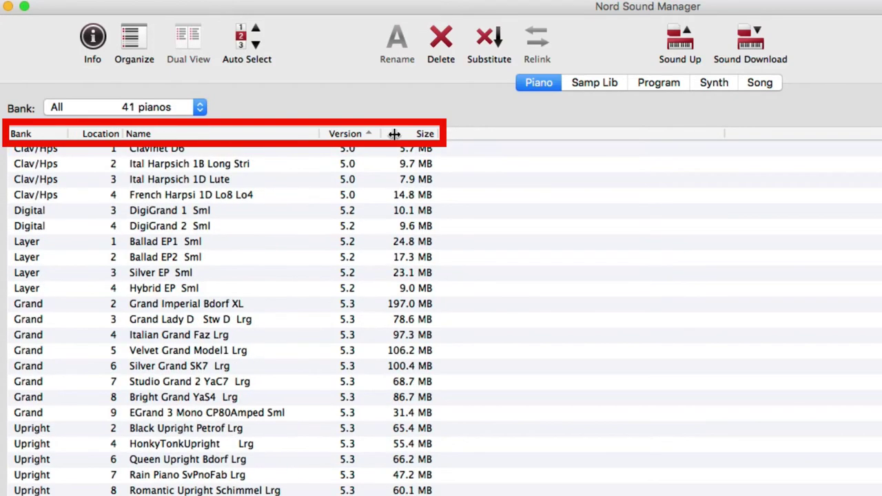
- Sort the piano list by size, finishing with a descending sort by bank
{"action": "left_click", "coordinate": [420, 135]}
{"action": "left_click", "coordinate": [420, 134]}
{"action": "left_click", "coordinate": [41, 134]}
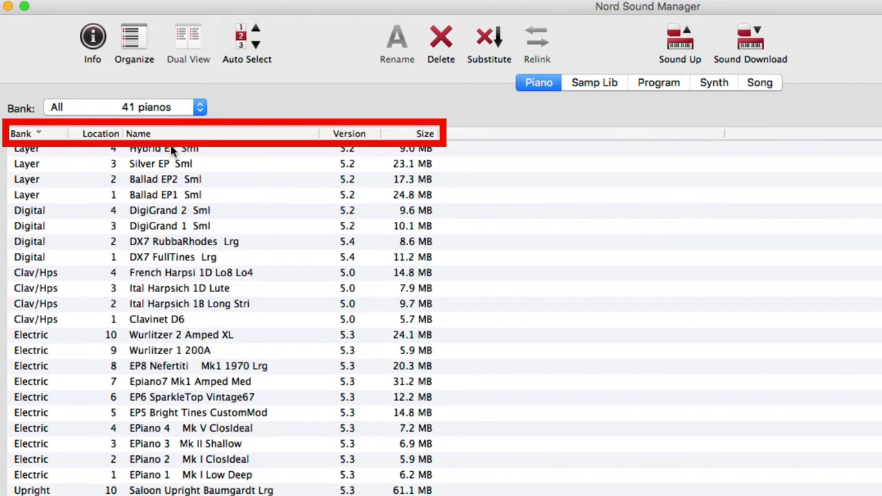
- Limit the piano list to the Electric bank
{"action": "left_click", "coordinate": [103, 109]}
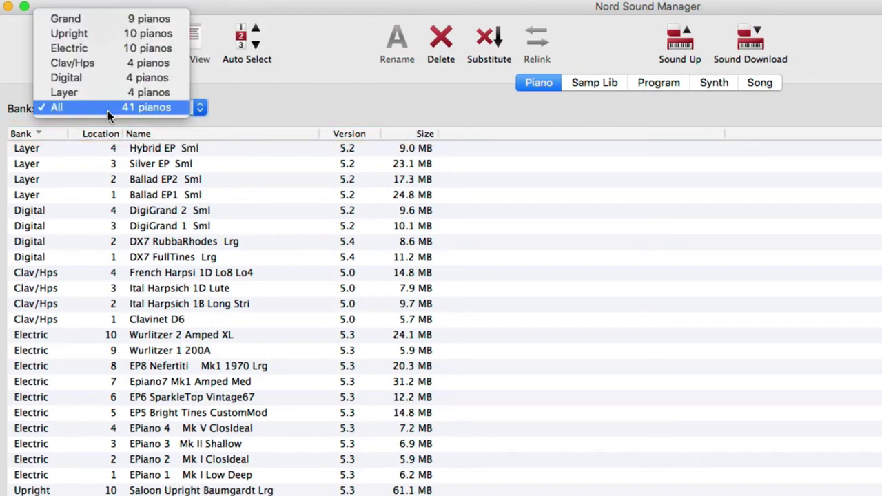
{"action": "left_click", "coordinate": [108, 111]}
{"action": "left_click", "coordinate": [142, 108]}
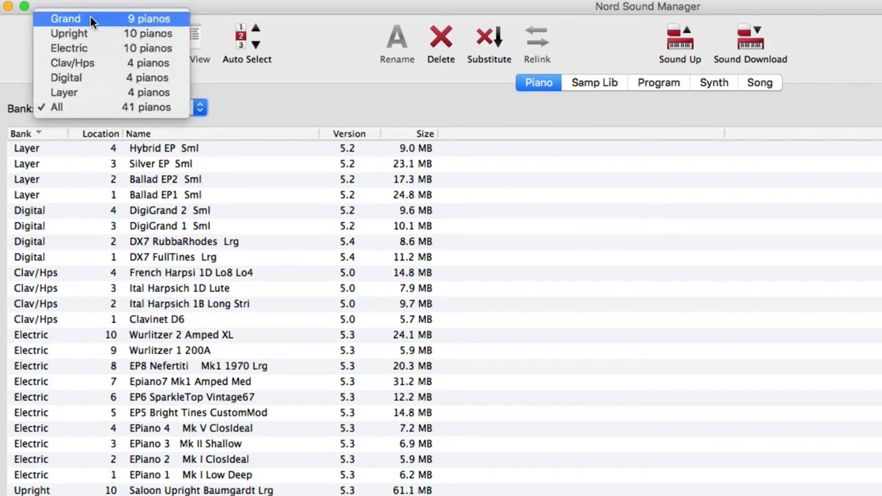
{"action": "left_click", "coordinate": [69, 48]}
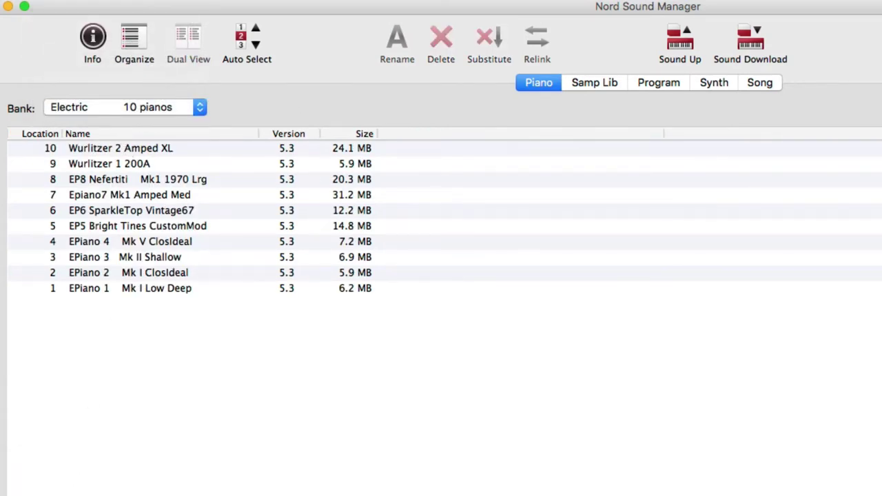
- Set the bank filter back to All so that every piano is listed
{"action": "left_click", "coordinate": [145, 110]}
{"action": "left_click", "coordinate": [78, 107]}
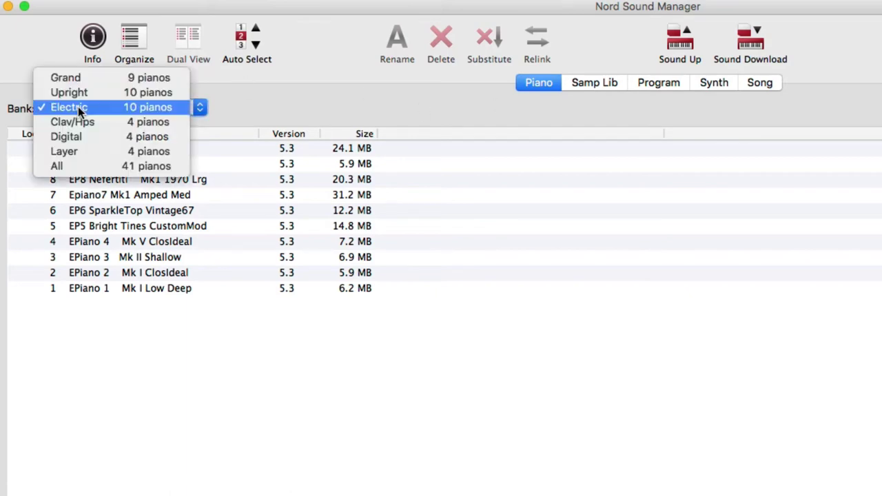
{"action": "left_click", "coordinate": [55, 165]}
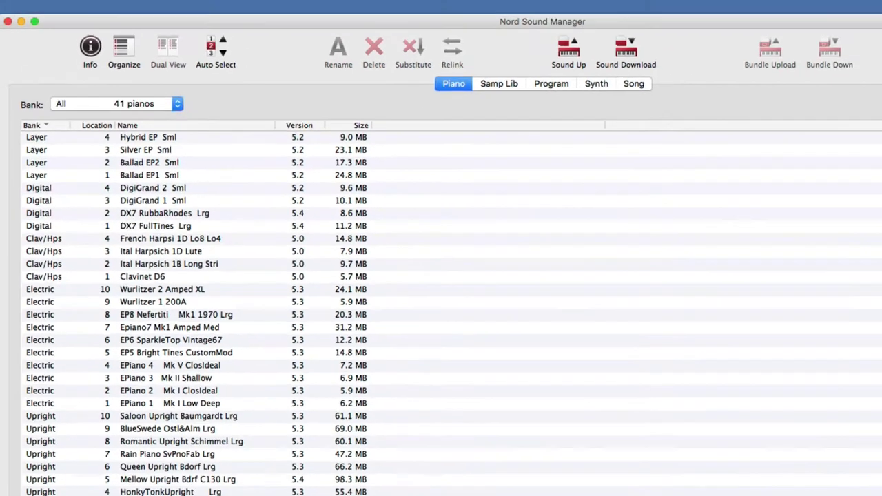
- Search the piano list for "salo", and replace the search text with "upright"
{"action": "left_click", "coordinate": [785, 99]}
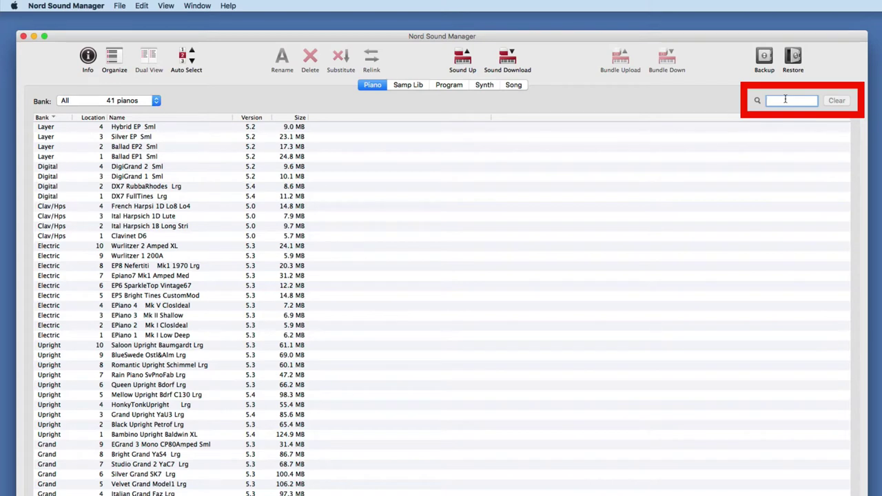
{"action": "type", "text": "salo"}
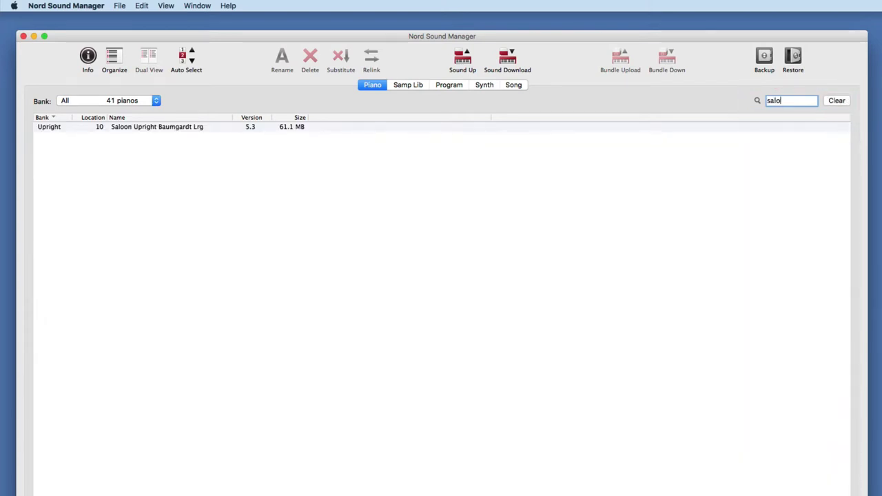
{"action": "key", "text": "BackSpace"}
{"action": "key", "text": "BackSpace"}
{"action": "key", "text": "BackSpace"}
{"action": "key", "text": "BackSpace"}
{"action": "key", "text": "BackSpace"}
{"action": "type", "text": "upright"}
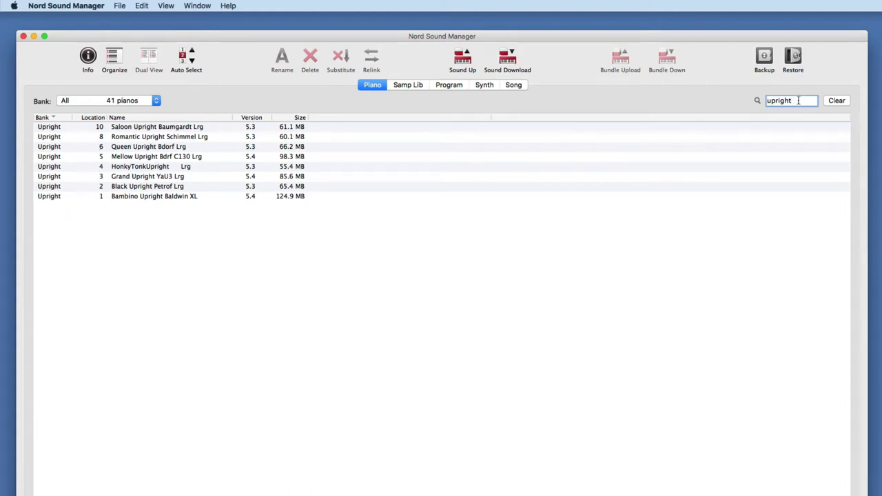
- Replace the search text with "5.2" to find pianos by version number
{"action": "left_click_drag", "start_coordinate": [798, 100], "coordinate": [754, 99]}
{"action": "key", "text": "BackSpace"}
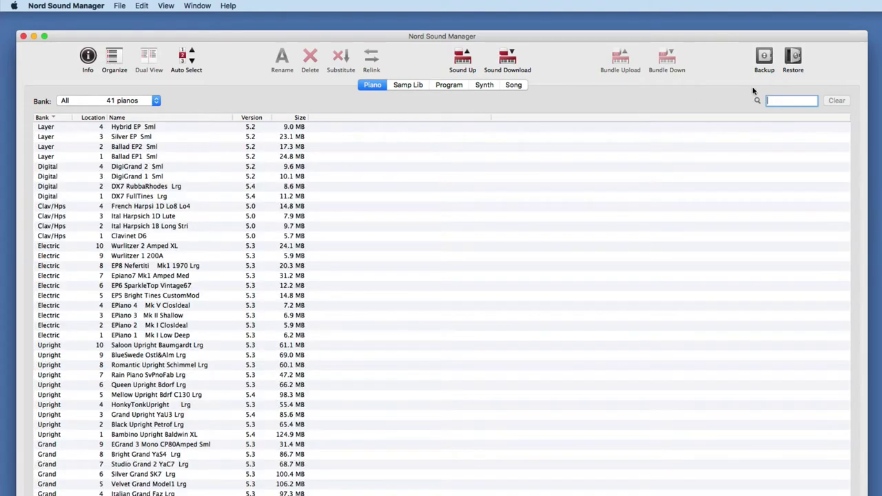
{"action": "type", "text": "5.2"}
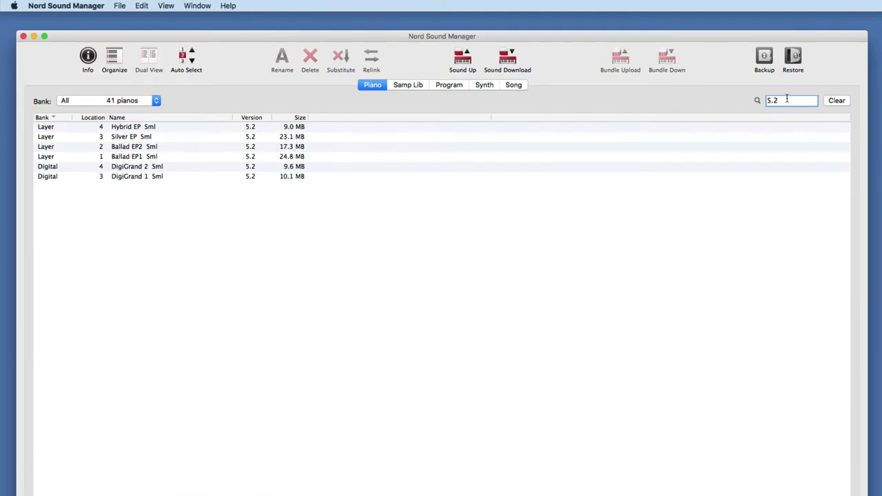
- Search the pianos for "xl" and narrow the matches to the Grand bank
{"action": "left_click_drag", "start_coordinate": [786, 100], "coordinate": [766, 100]}
{"action": "key", "text": "BackSpace"}
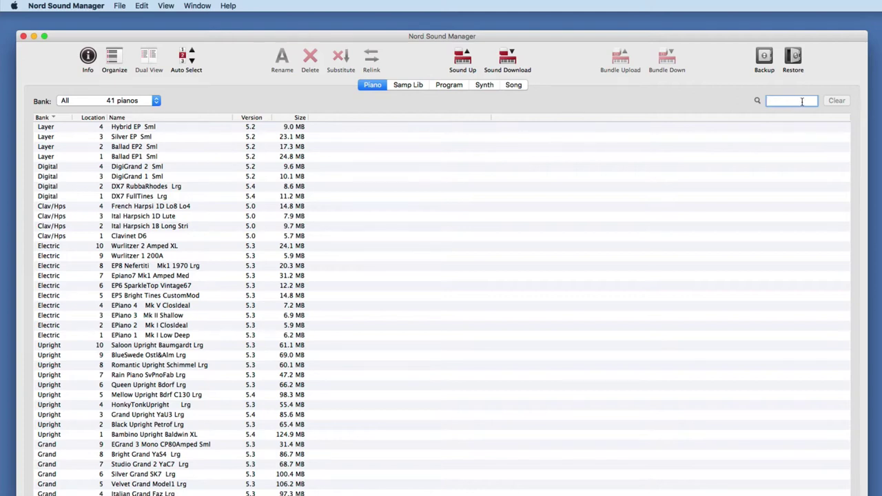
{"action": "type", "text": "xl"}
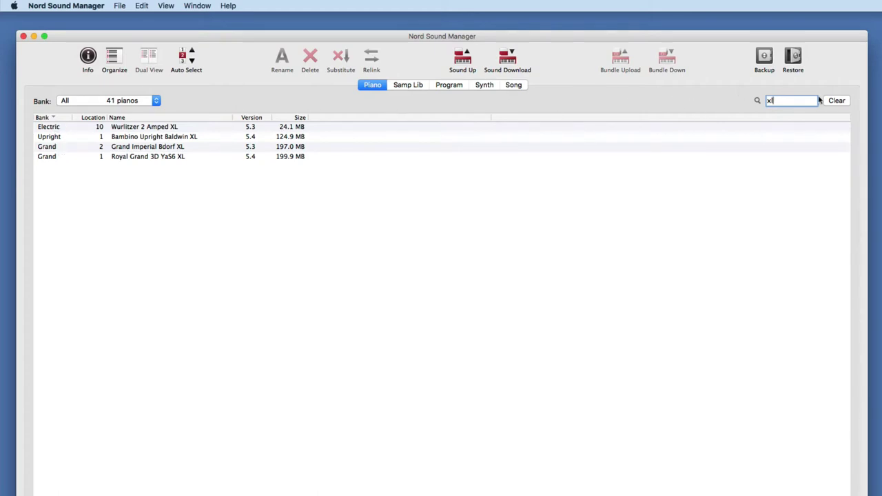
{"action": "left_click", "coordinate": [117, 101]}
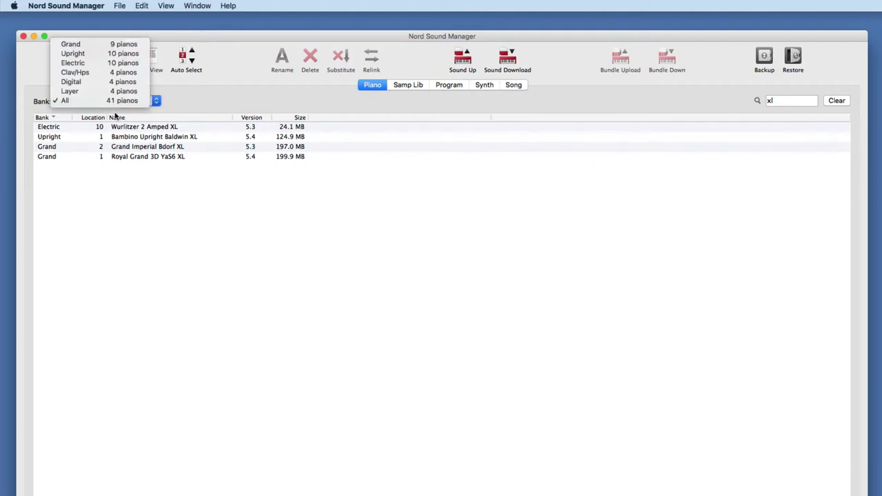
{"action": "left_click", "coordinate": [72, 46]}
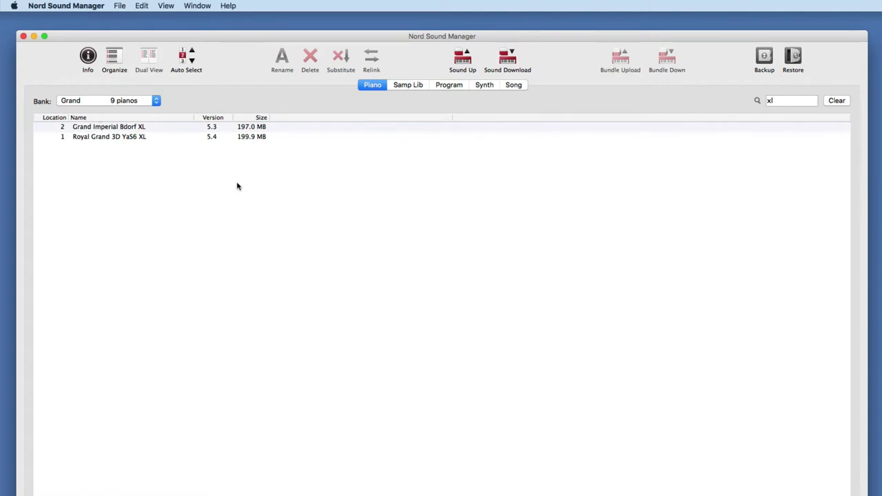
- Set the bank filter to All and search the pianos for "sm"
{"action": "left_click", "coordinate": [123, 102]}
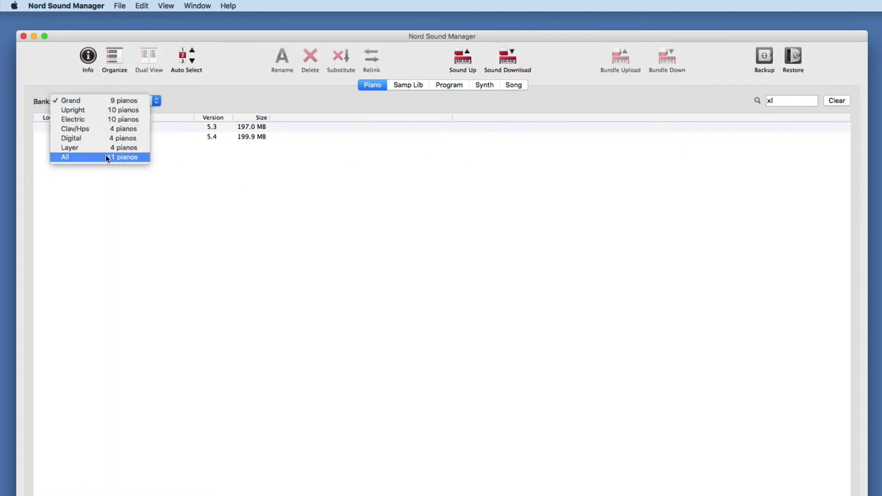
{"action": "left_click", "coordinate": [106, 158]}
{"action": "left_click", "coordinate": [769, 101]}
{"action": "type", "text": "sml"}
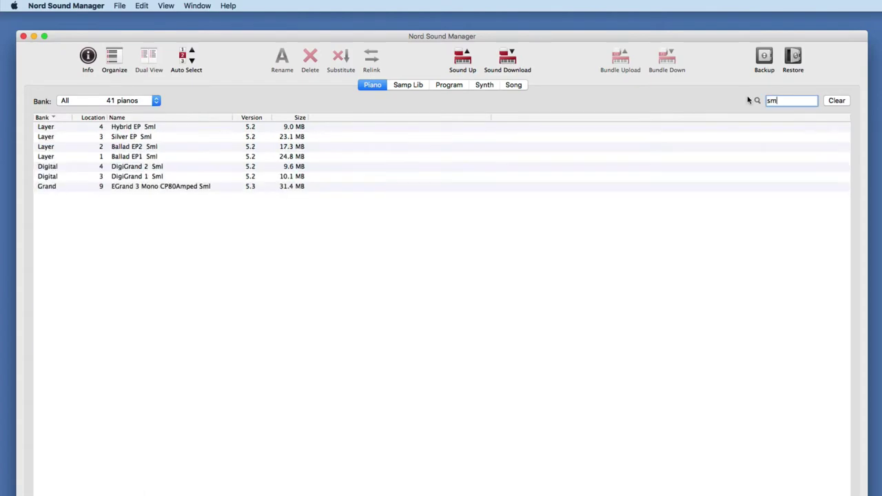
- Search the pianos for "med", and clear the search text to list all pianos again
{"action": "key", "text": "BackSpace"}
{"action": "key", "text": "BackSpace"}
{"action": "type", "text": "med"}
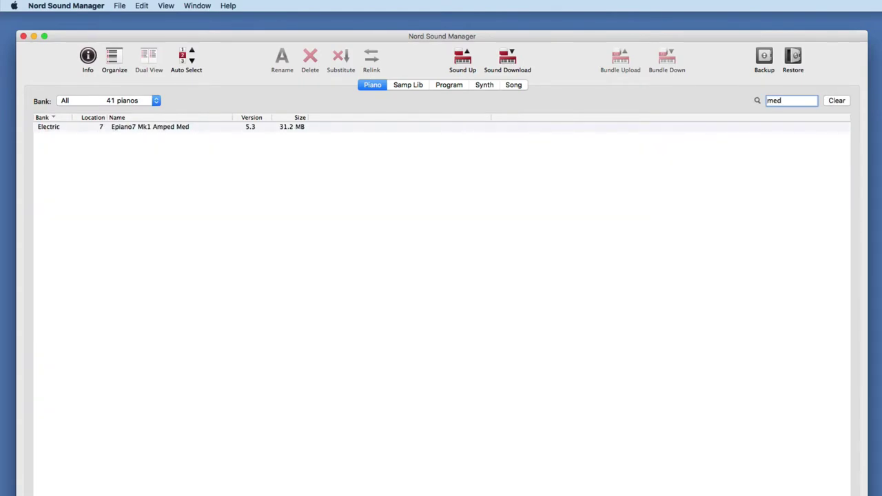
{"action": "key", "text": "BackSpace"}
{"action": "key", "text": "BackSpace"}
{"action": "key", "text": "BackSpace"}
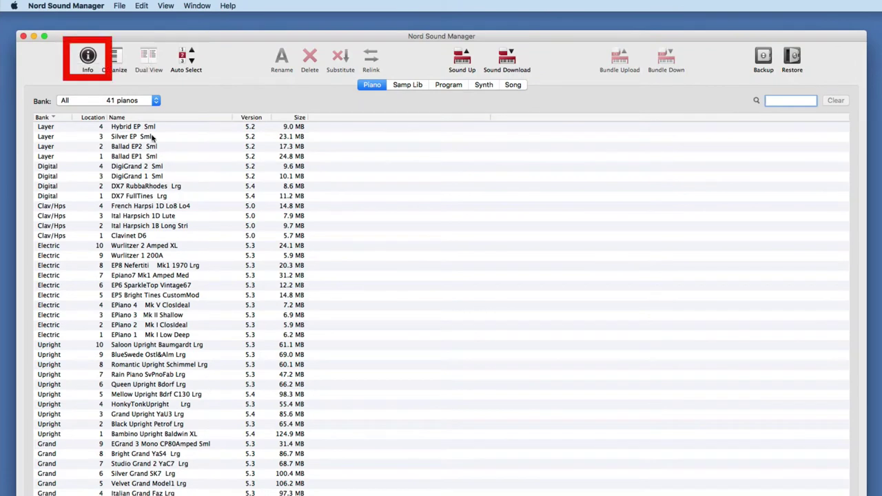
- Show the Info pane and select the pianos from Hybrid EP Sml down to DigiGrand 1 Sml to view the programs using them
{"action": "left_click", "coordinate": [89, 57]}
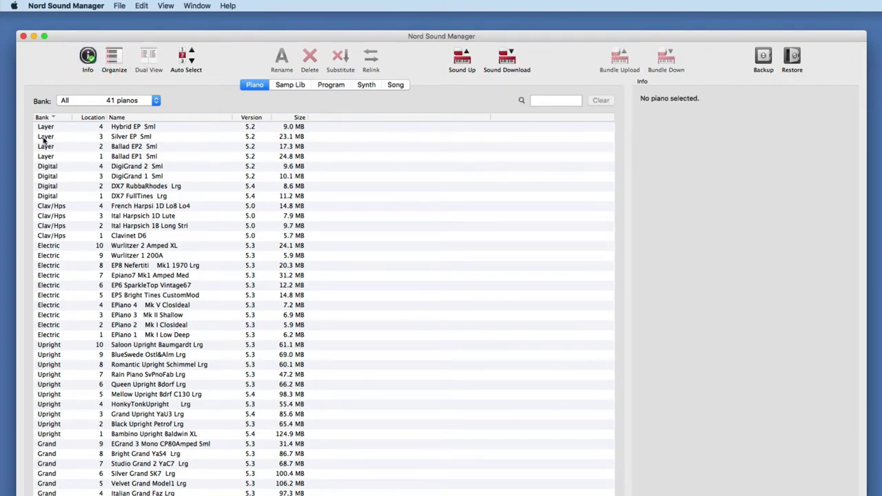
{"action": "left_click", "coordinate": [121, 129]}
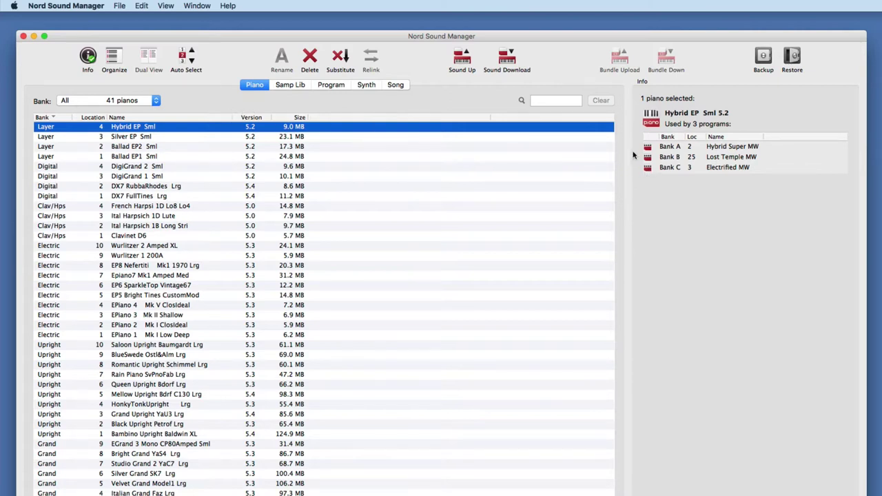
{"action": "left_click", "coordinate": [148, 137], "text": "shift"}
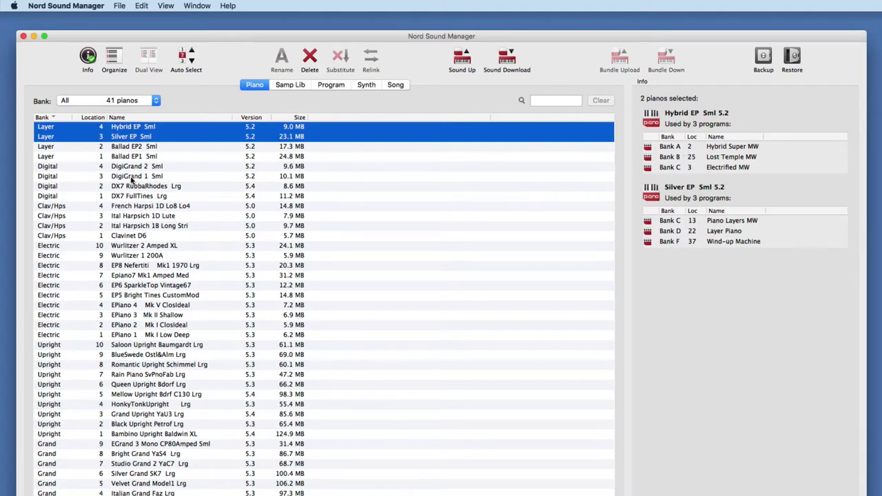
{"action": "left_click_drag", "start_coordinate": [135, 157], "coordinate": [139, 183]}
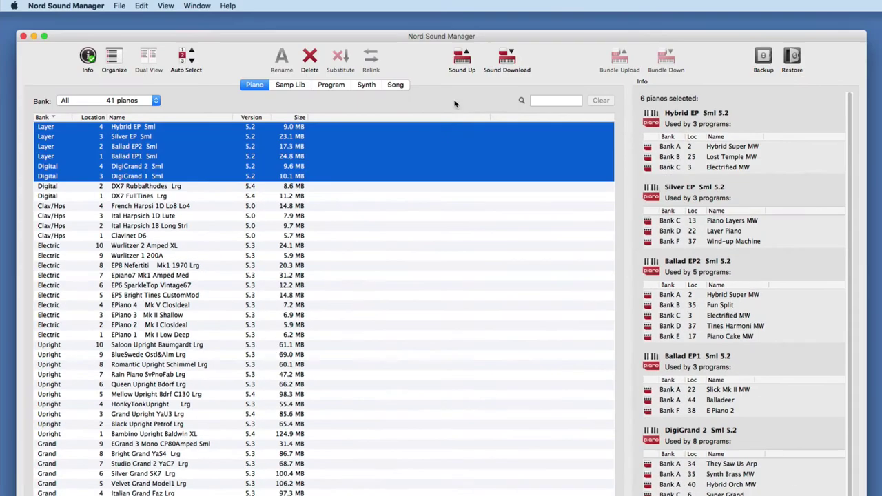
- Hide the Info pane and try to move Grand bank pianos such as Royal Grand 3D YaS6 XL and Grand Imperial Bdorf XL up the list
{"action": "left_click", "coordinate": [89, 58]}
{"action": "left_click", "coordinate": [180, 166]}
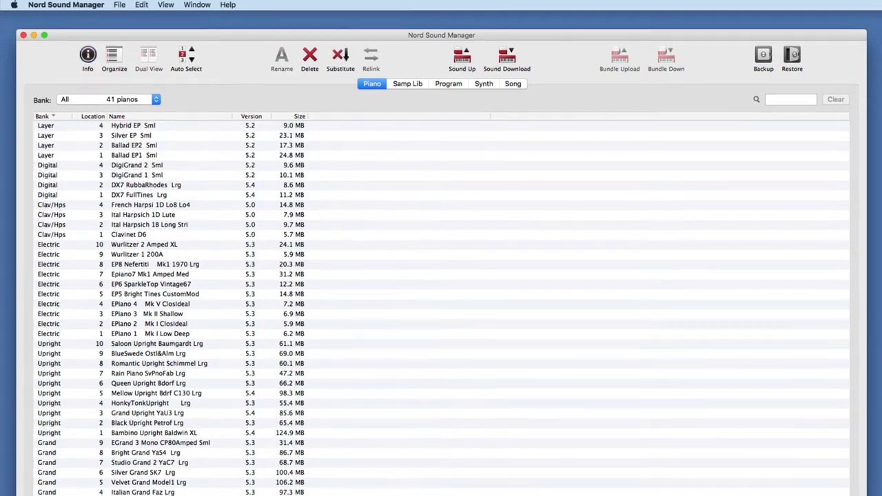
{"action": "left_click", "coordinate": [148, 495]}
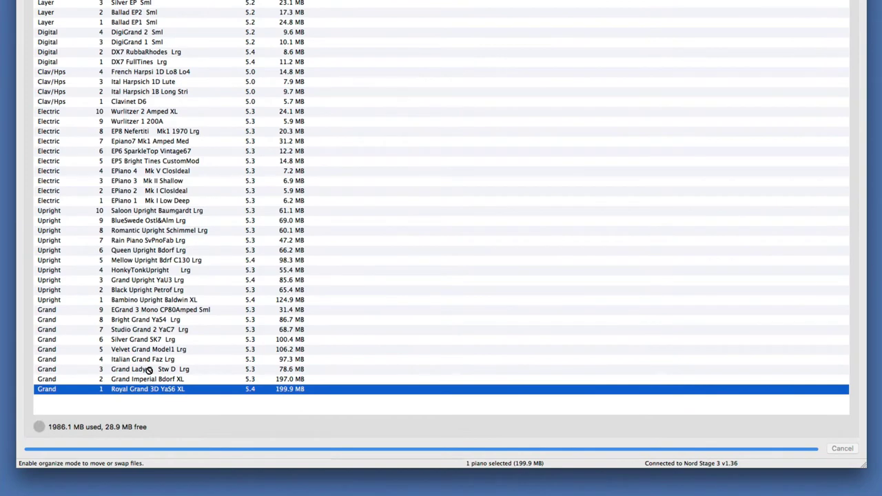
{"action": "left_click", "coordinate": [146, 380]}
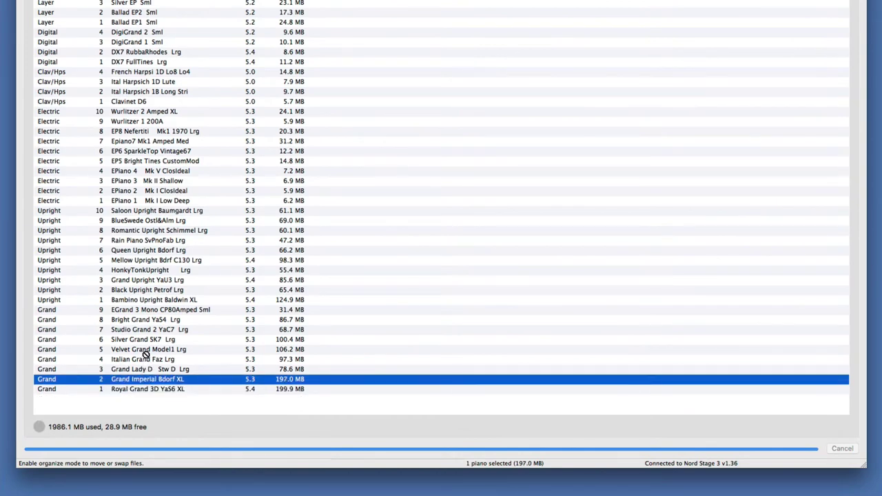
{"action": "left_click", "coordinate": [146, 358]}
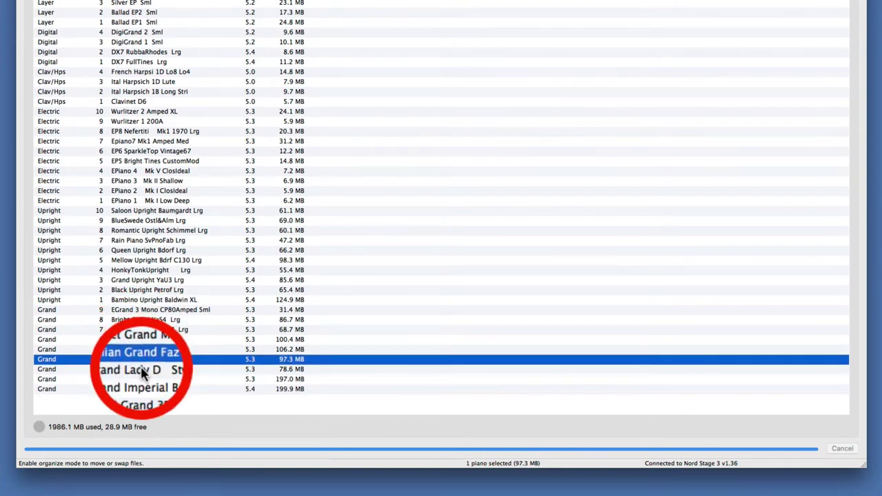
{"action": "left_click", "coordinate": [141, 369]}
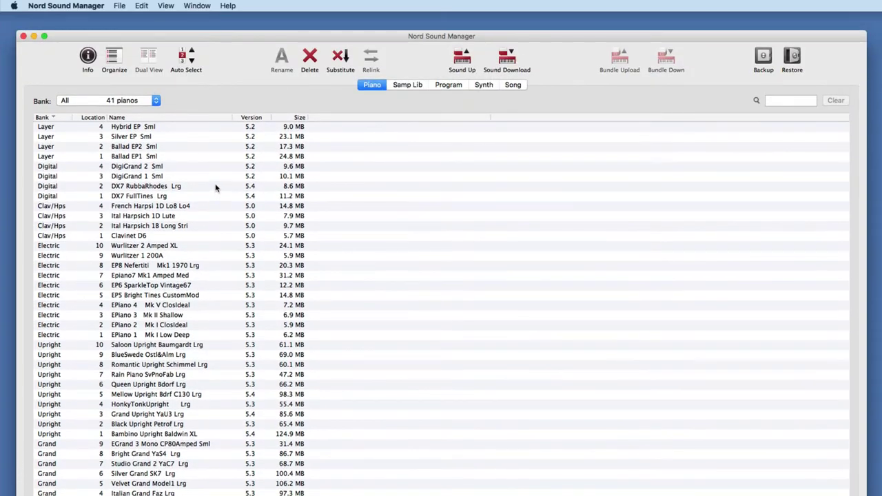
- Turn on Organize mode and move EGrand 3 Mono CP80Amped Sml to location 10 in the Grand bank
{"action": "left_click", "coordinate": [113, 58]}
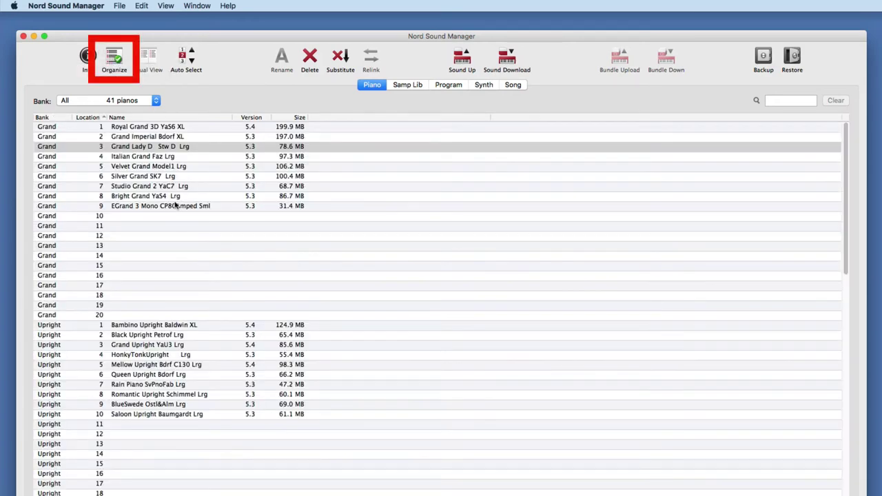
{"action": "left_click_drag", "start_coordinate": [174, 207], "coordinate": [165, 222]}
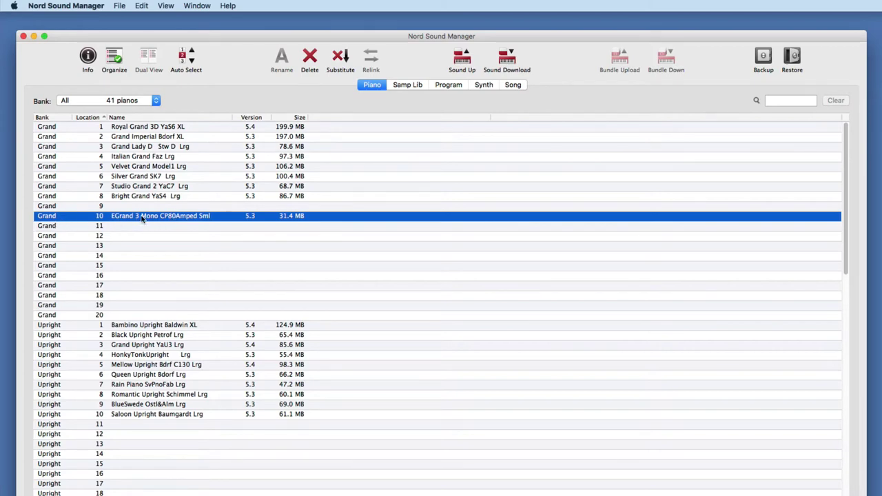
- Try to move EGrand 3 Mono CP80Amped Sml to an empty location in the Upright bank
{"action": "left_click_drag", "start_coordinate": [142, 220], "coordinate": [153, 441]}
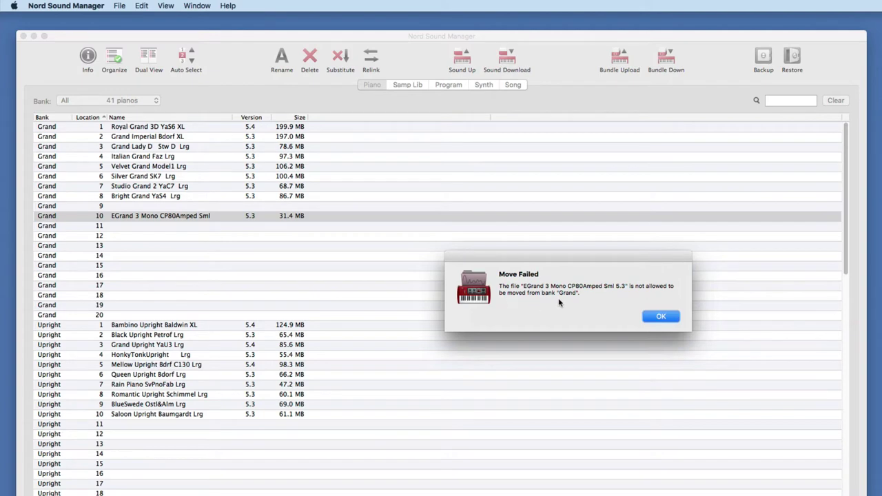
{"action": "left_click", "coordinate": [655, 319]}
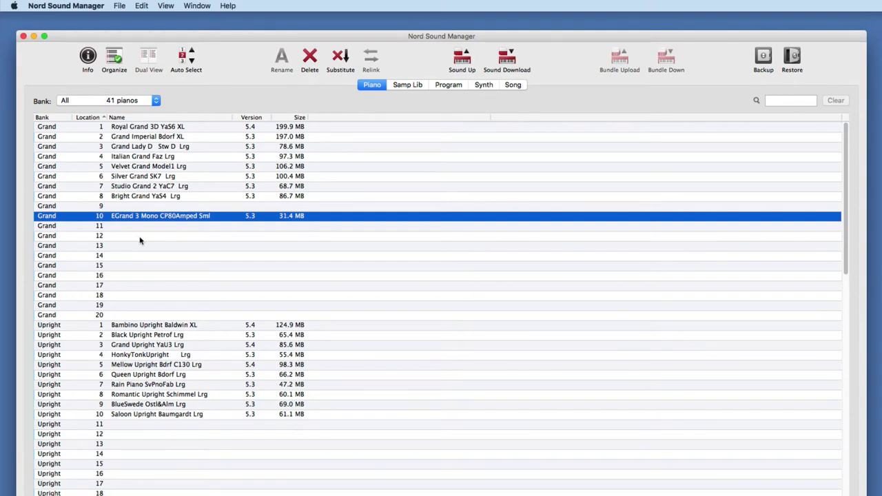
- Swap the locations of Bright Grand YaS4 Lrg and Studio Grand 2 YaC7 Lrg in the Grand bank, and swap them back
{"action": "left_click", "coordinate": [148, 198]}
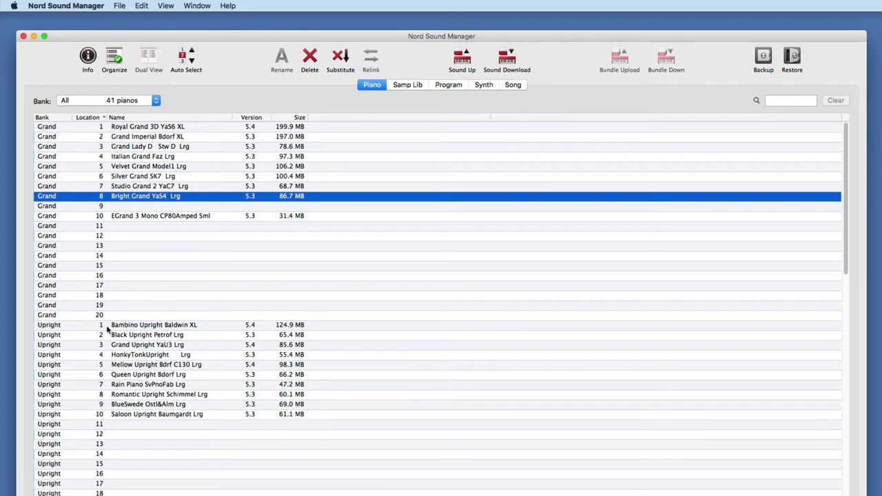
{"action": "scroll", "coordinate": [97, 247], "scroll_direction": "down", "scroll_amount": 10}
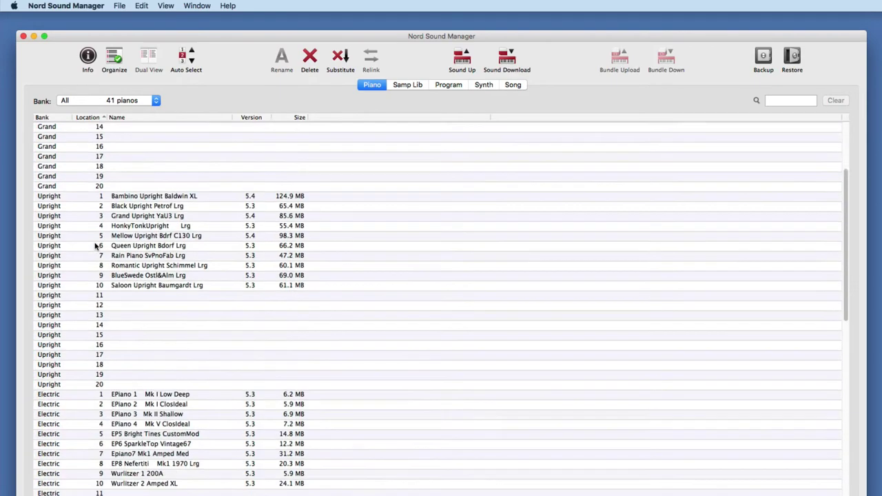
{"action": "scroll", "coordinate": [96, 247], "scroll_direction": "down", "scroll_amount": 15}
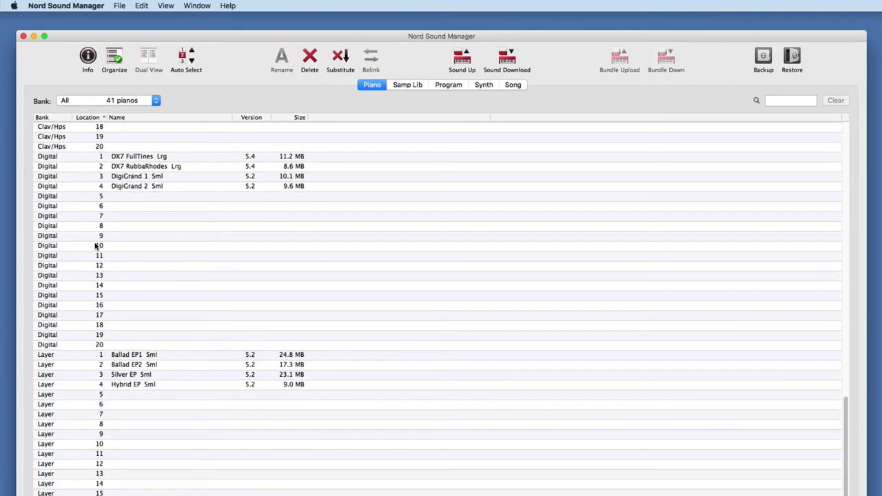
{"action": "scroll", "coordinate": [97, 247], "scroll_direction": "up", "scroll_amount": 20}
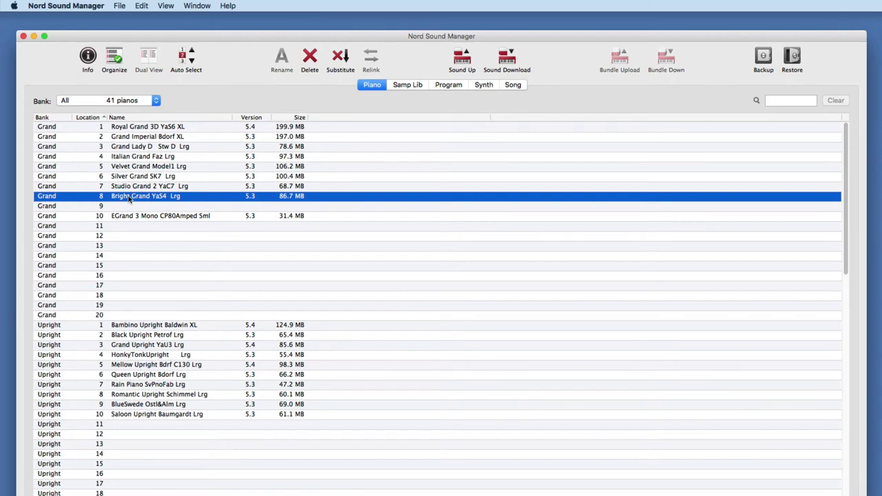
{"action": "left_click", "coordinate": [172, 188], "text": "shift"}
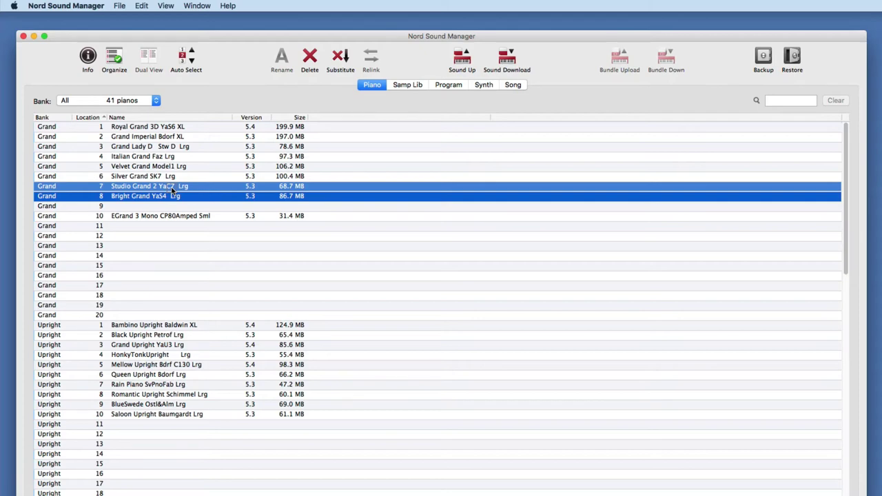
{"action": "left_click_drag", "start_coordinate": [172, 190], "coordinate": [172, 191]}
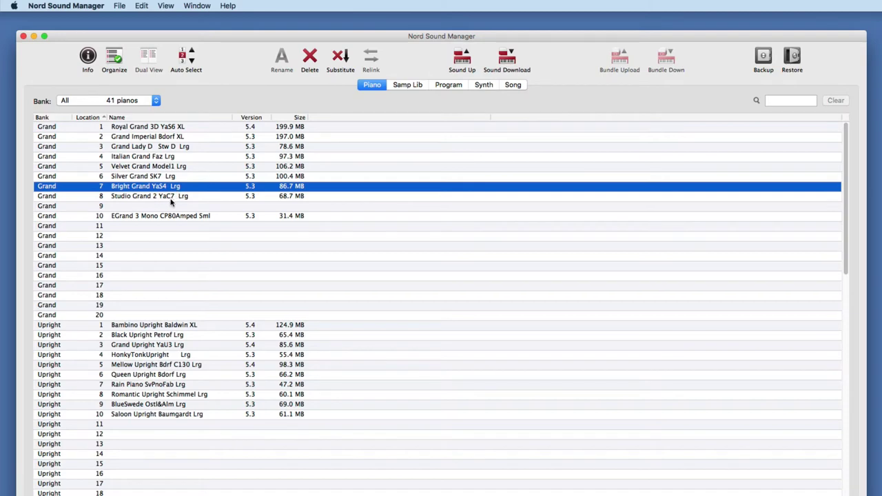
{"action": "left_click_drag", "start_coordinate": [142, 197], "coordinate": [142, 192]}
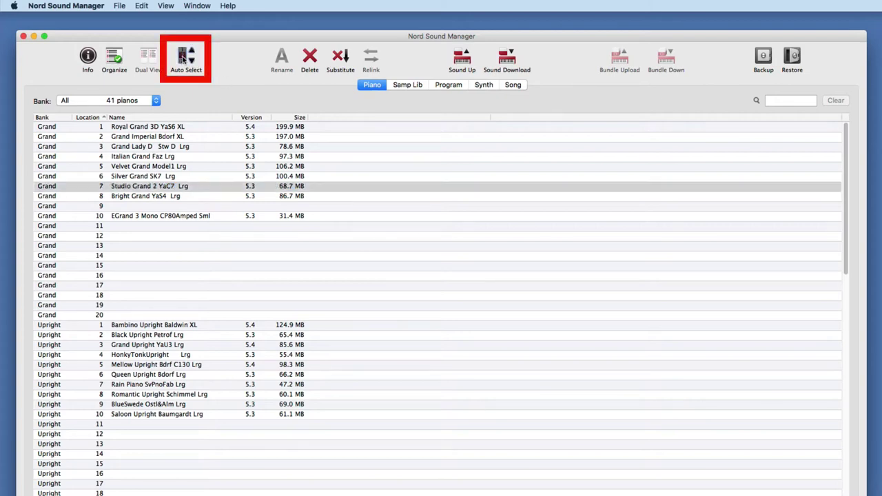
- Audition several Grand bank pianos from the list with Auto Select switched on, and switch it off
{"action": "left_click", "coordinate": [185, 59]}
{"action": "left_click", "coordinate": [163, 137]}
{"action": "left_click", "coordinate": [158, 158]}
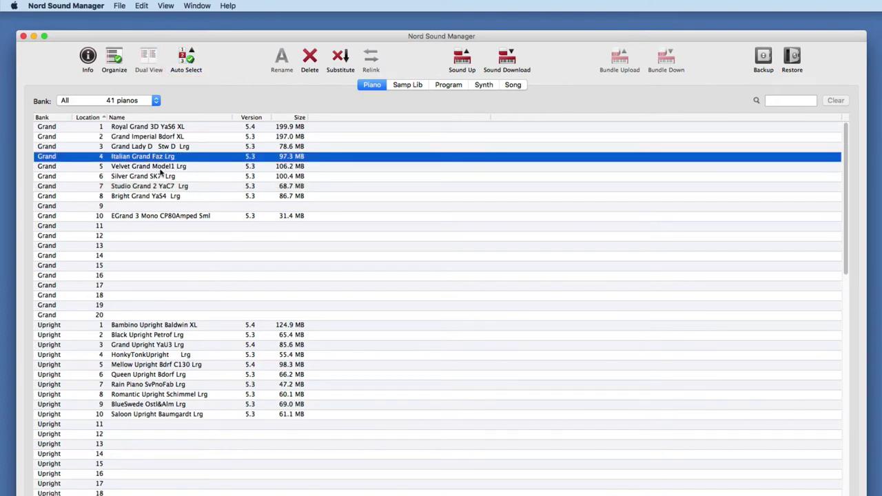
{"action": "left_click", "coordinate": [161, 177]}
{"action": "left_click", "coordinate": [162, 187]}
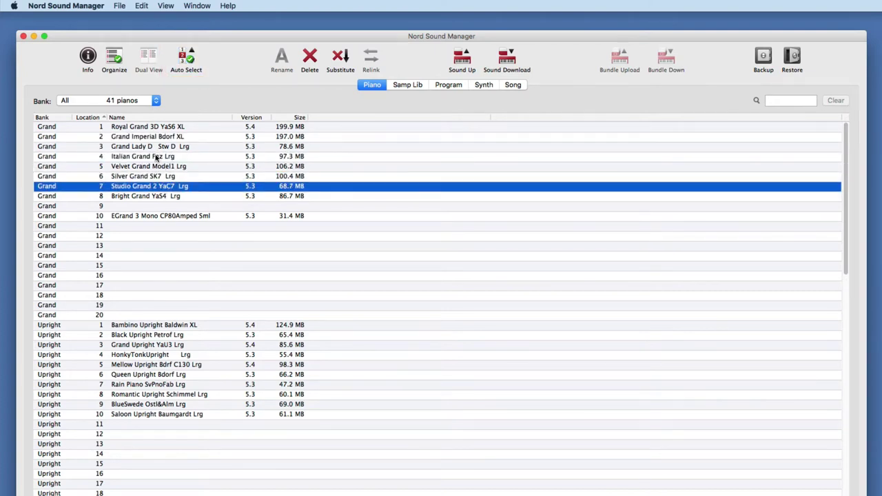
{"action": "left_click", "coordinate": [157, 157]}
{"action": "left_click", "coordinate": [155, 138]}
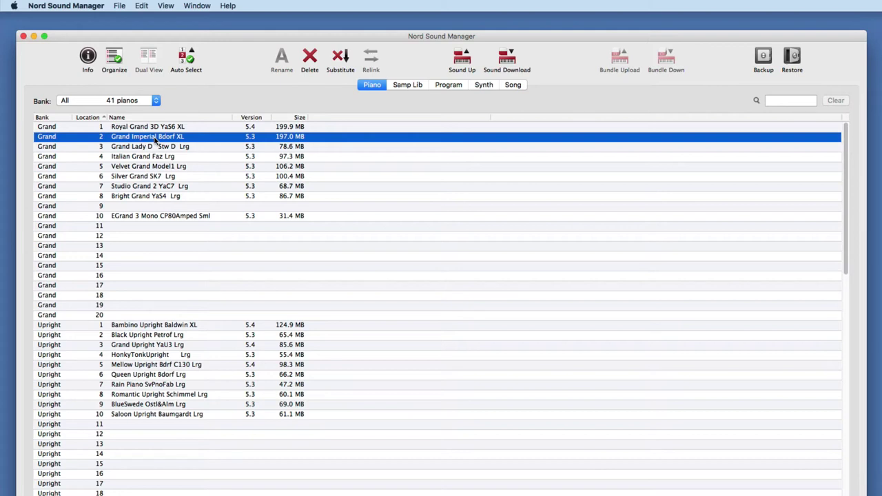
{"action": "left_click", "coordinate": [174, 196]}
{"action": "left_click", "coordinate": [193, 62]}
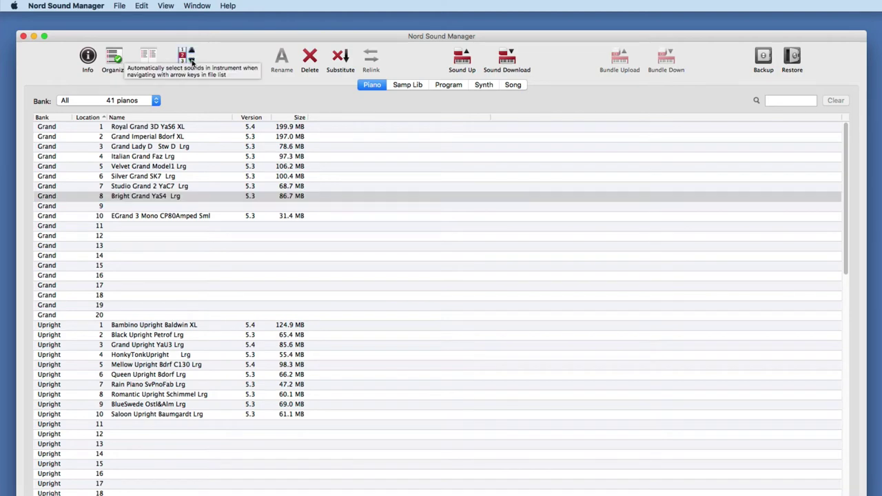
- Select various Grand and Upright pianos with Auto Select off, ending on Grand Lady D Stw D Lrg
{"action": "left_click", "coordinate": [152, 169]}
{"action": "left_click", "coordinate": [162, 356]}
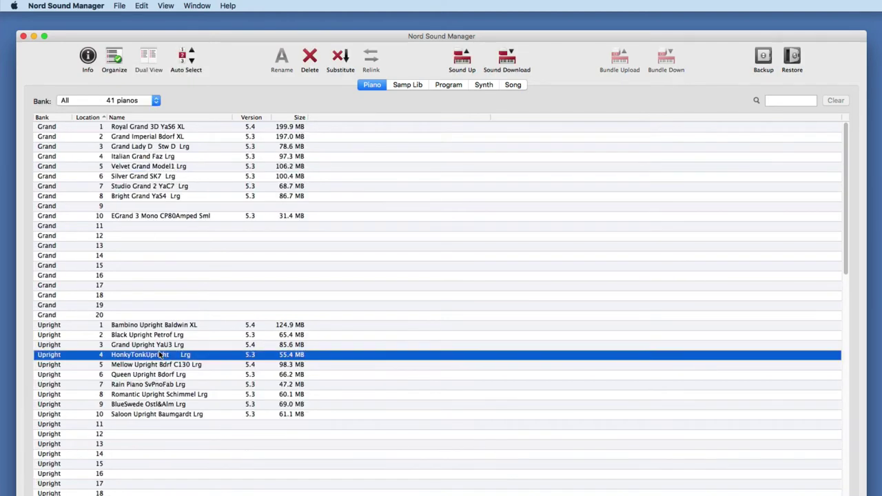
{"action": "left_click", "coordinate": [162, 406]}
{"action": "left_click", "coordinate": [162, 187]}
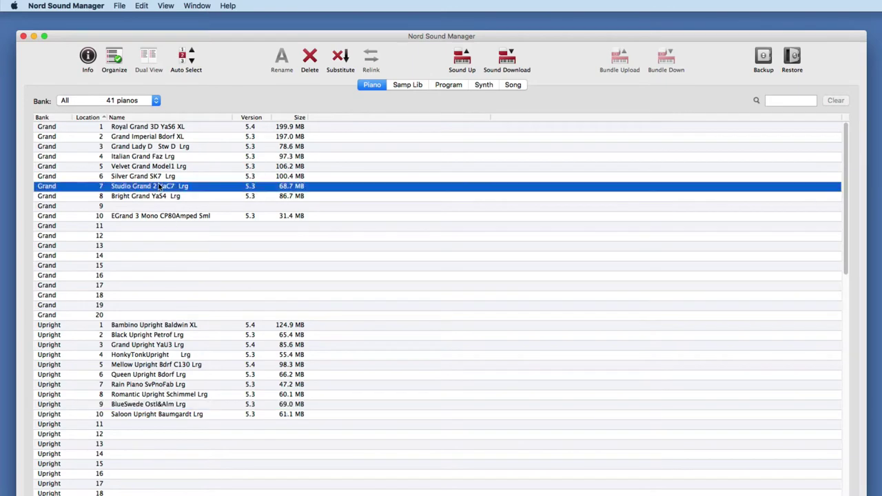
{"action": "left_click", "coordinate": [158, 147]}
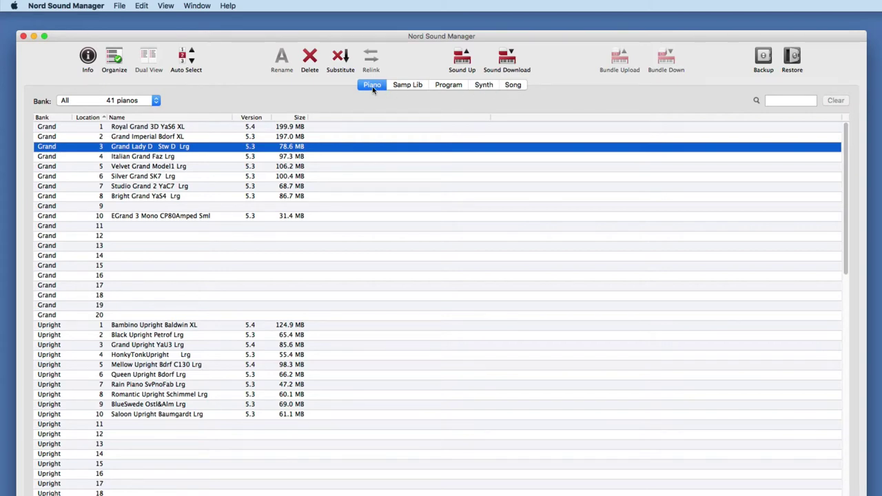
- Show the sample library and look through its locations and categories, including the empty locations at its end
{"action": "left_click", "coordinate": [407, 86]}
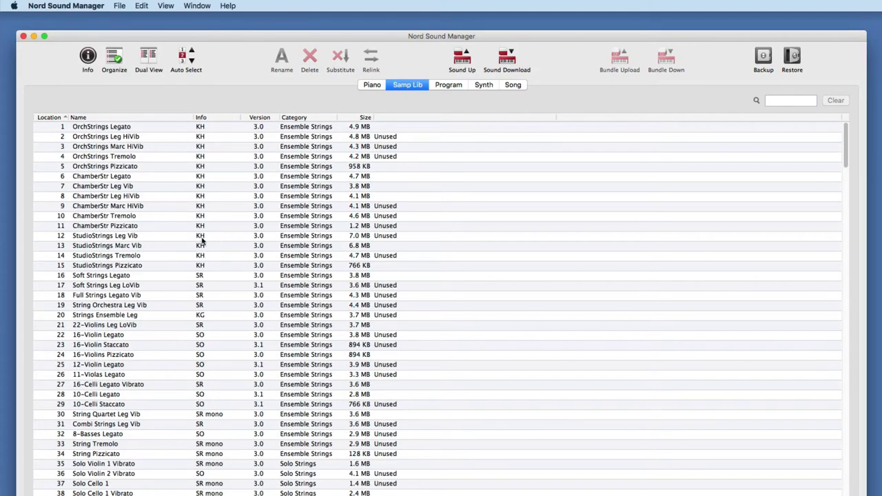
{"action": "scroll", "coordinate": [191, 222], "scroll_direction": "down", "scroll_amount": 6}
{"action": "scroll", "coordinate": [191, 222], "scroll_direction": "down", "scroll_amount": 8}
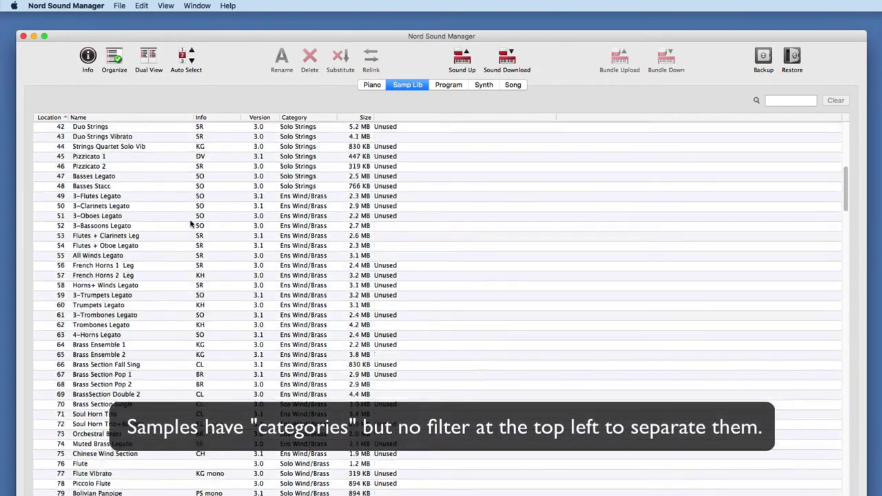
{"action": "scroll", "coordinate": [191, 223], "scroll_direction": "up", "scroll_amount": 14}
{"action": "scroll", "coordinate": [254, 227], "scroll_direction": "down", "scroll_amount": 20}
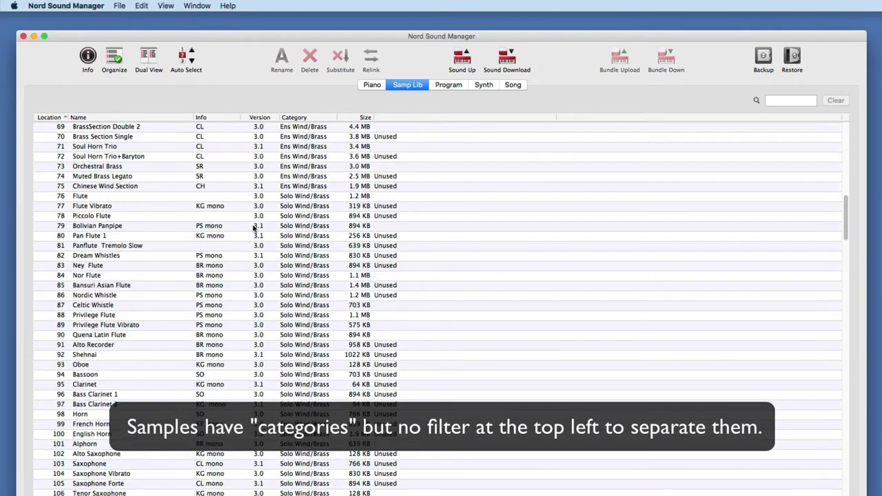
{"action": "scroll", "coordinate": [255, 227], "scroll_direction": "down", "scroll_amount": 20}
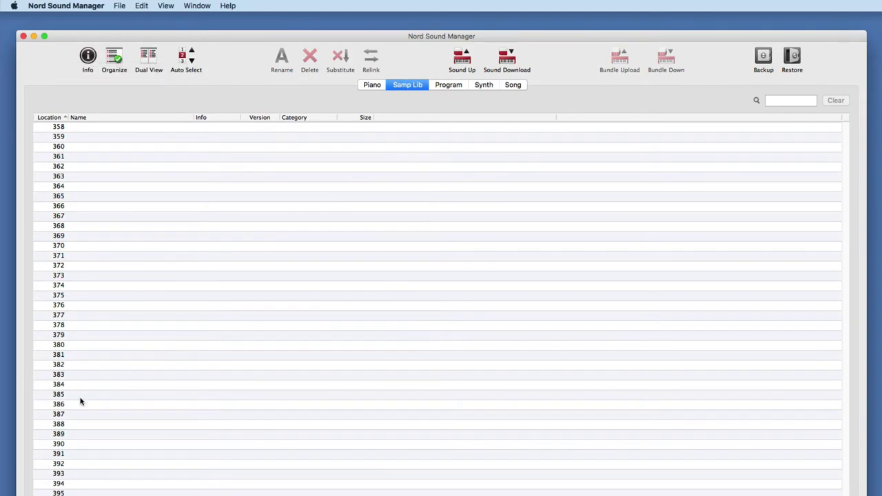
{"action": "scroll", "coordinate": [94, 432], "scroll_direction": "up", "scroll_amount": 12}
{"action": "scroll", "coordinate": [94, 432], "scroll_direction": "up", "scroll_amount": 20}
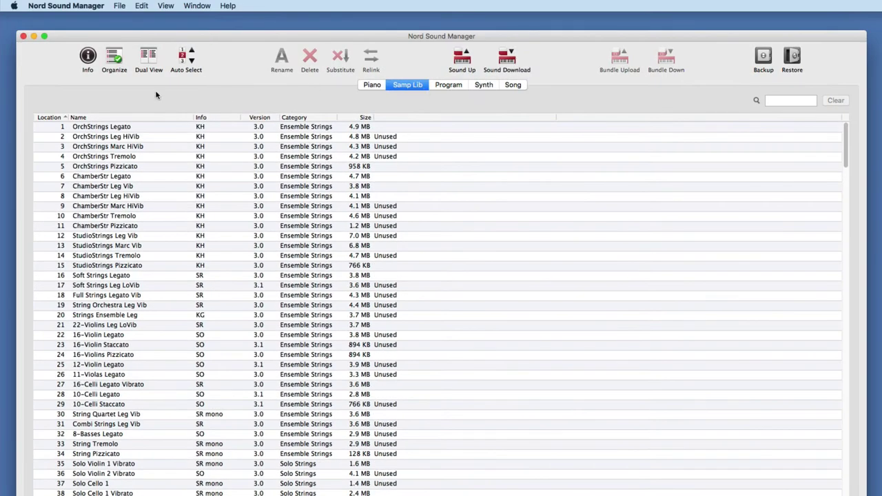
- Show and hide Dual View, and try to move OrchStrings Pizzicato to a distant location within the single sample list
{"action": "left_click", "coordinate": [149, 58]}
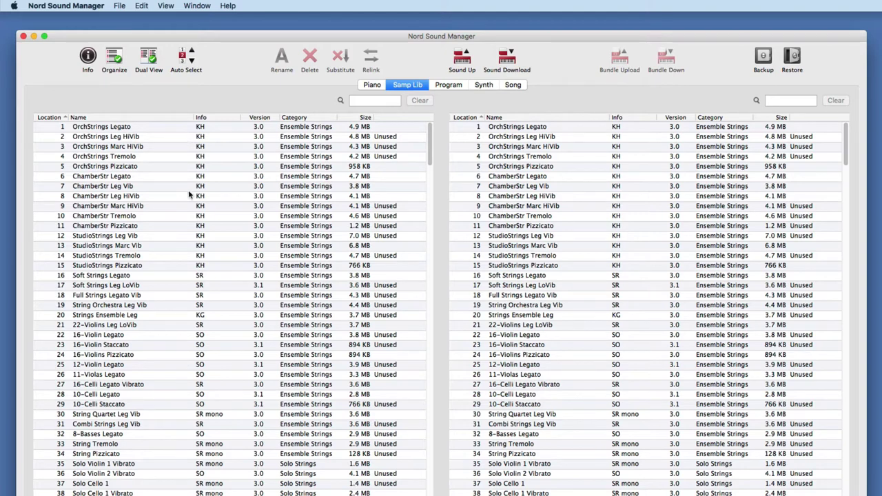
{"action": "left_click", "coordinate": [149, 58]}
{"action": "left_click", "coordinate": [91, 147]}
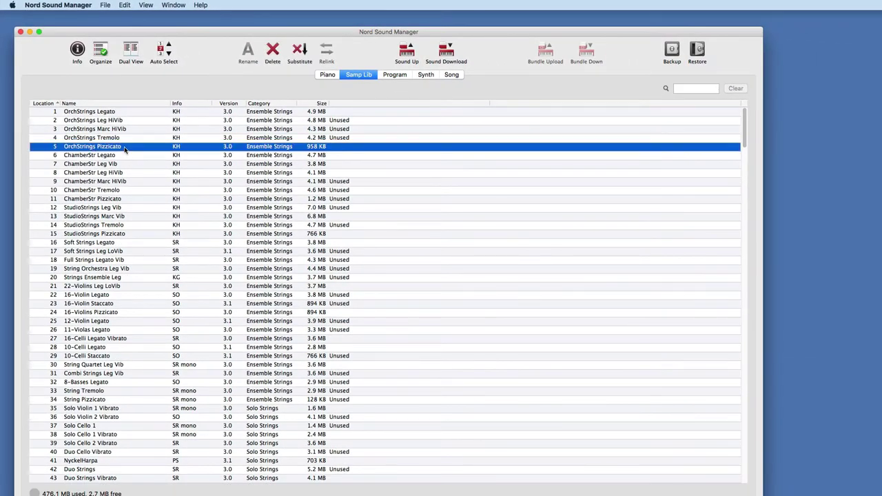
{"action": "left_click_drag", "start_coordinate": [125, 149], "coordinate": [153, 106]}
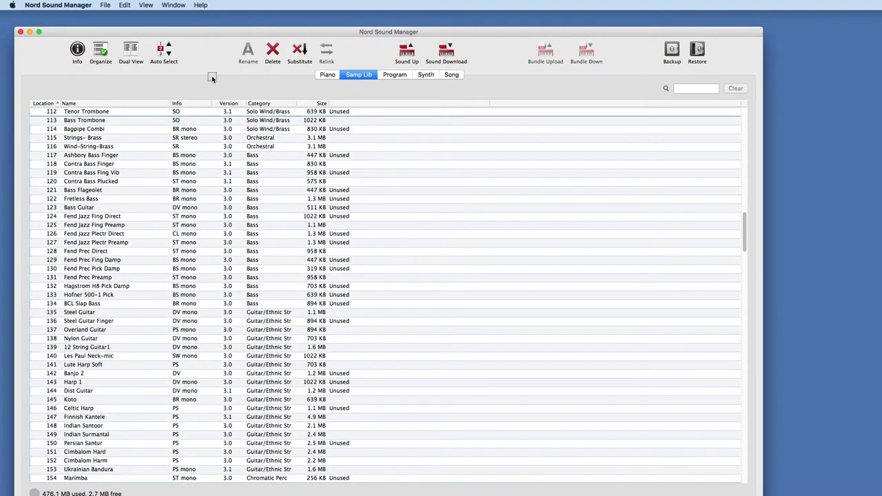
{"action": "scroll", "coordinate": [166, 182], "scroll_direction": "up", "scroll_amount": 20}
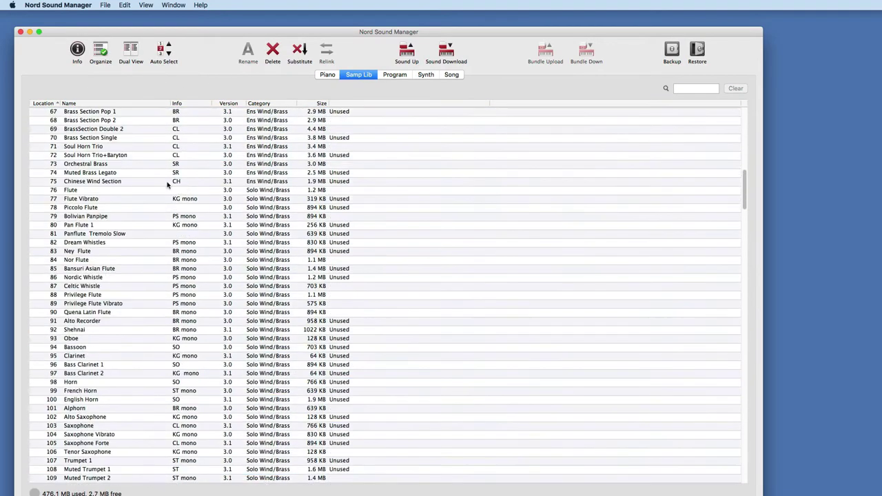
- Show Dual View and select the empty location 300 in the second sample list
{"action": "left_click", "coordinate": [135, 53]}
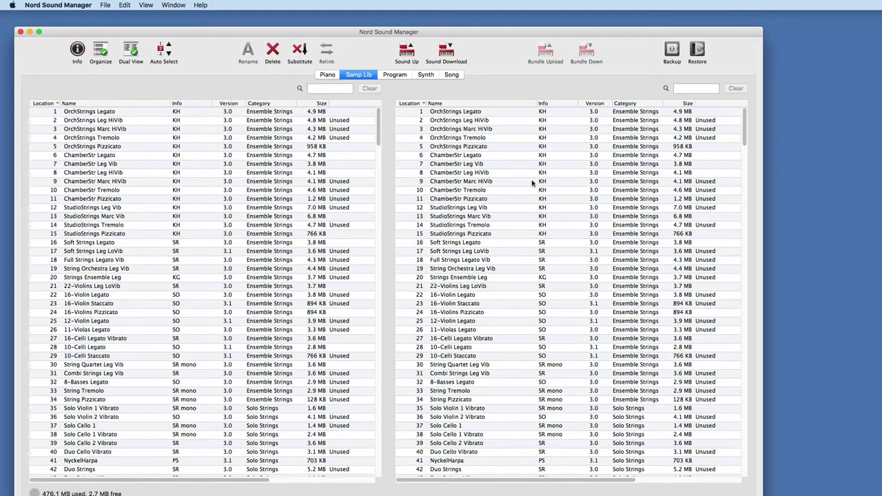
{"action": "scroll", "coordinate": [542, 200], "scroll_direction": "down", "scroll_amount": 5}
{"action": "scroll", "coordinate": [542, 200], "scroll_direction": "down", "scroll_amount": 15}
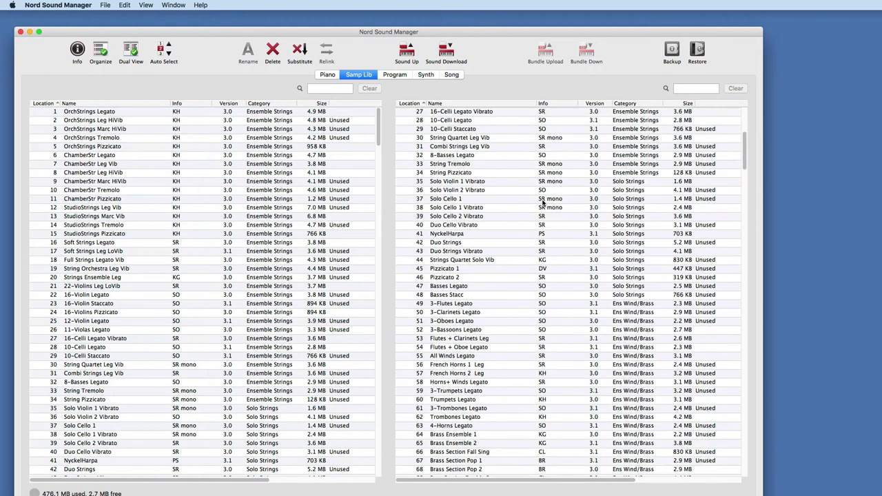
{"action": "scroll", "coordinate": [543, 200], "scroll_direction": "down", "scroll_amount": 15}
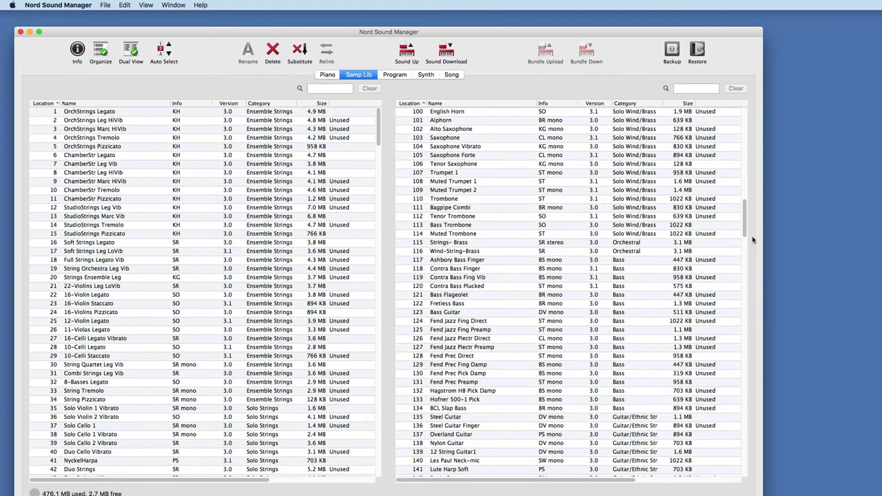
{"action": "left_click_drag", "start_coordinate": [742, 225], "coordinate": [738, 256]}
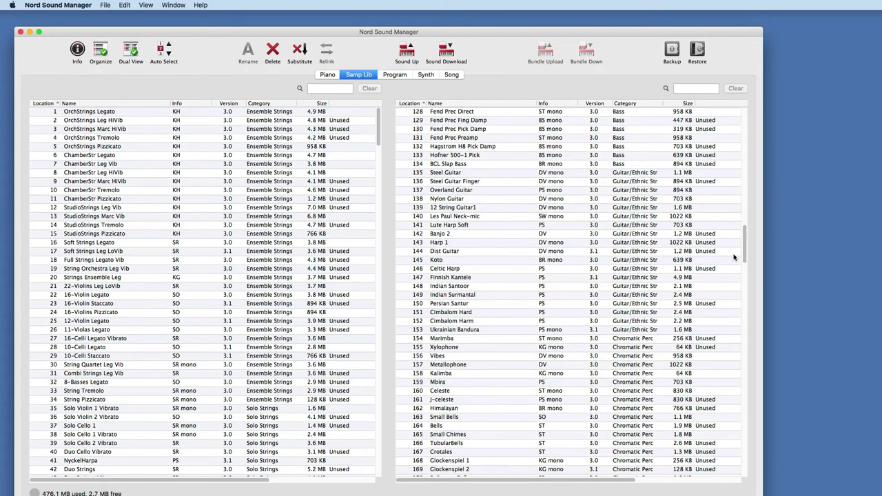
{"action": "scroll", "coordinate": [648, 301], "scroll_direction": "down", "scroll_amount": 20}
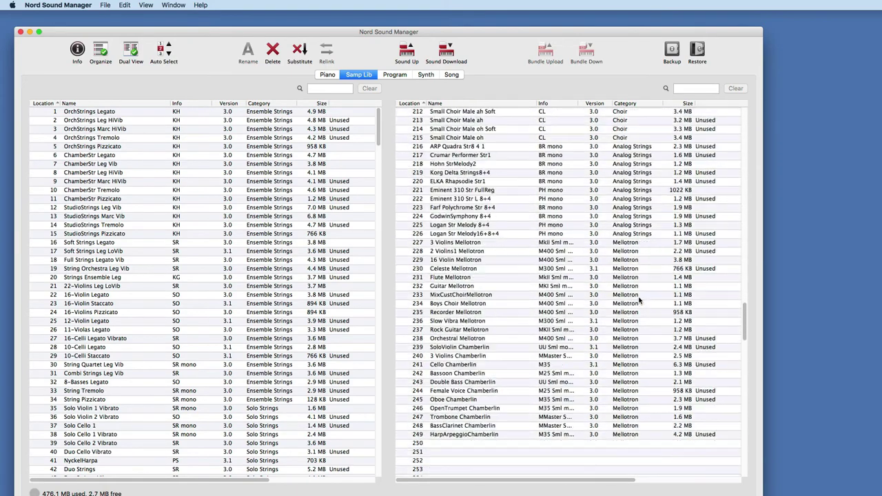
{"action": "scroll", "coordinate": [639, 301], "scroll_direction": "up", "scroll_amount": 3}
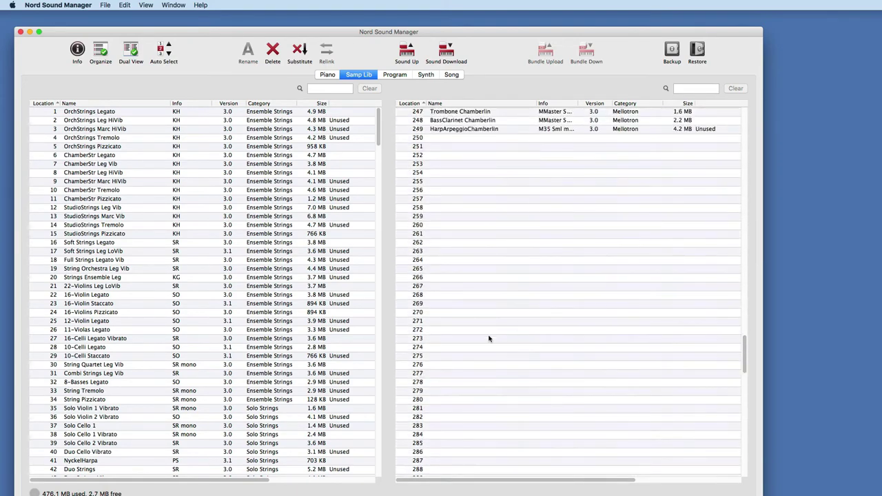
{"action": "scroll", "coordinate": [490, 338], "scroll_direction": "down", "scroll_amount": 3}
{"action": "scroll", "coordinate": [489, 339], "scroll_direction": "down", "scroll_amount": 4}
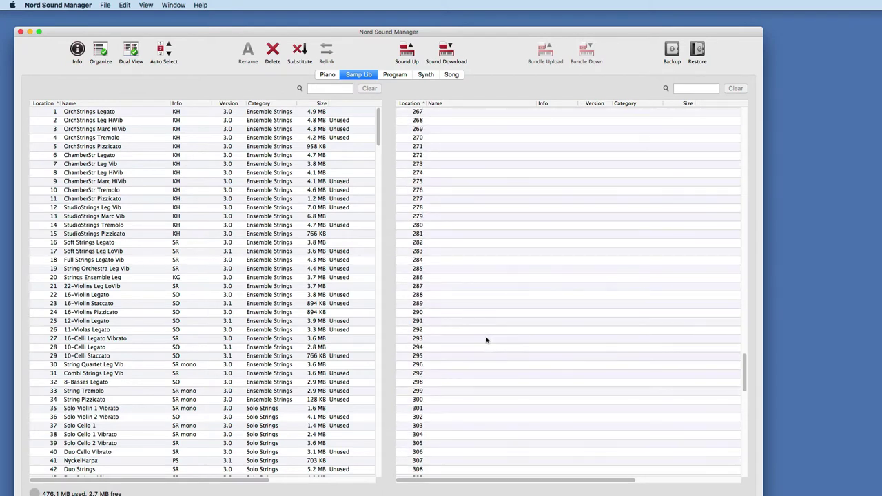
{"action": "left_click", "coordinate": [427, 369]}
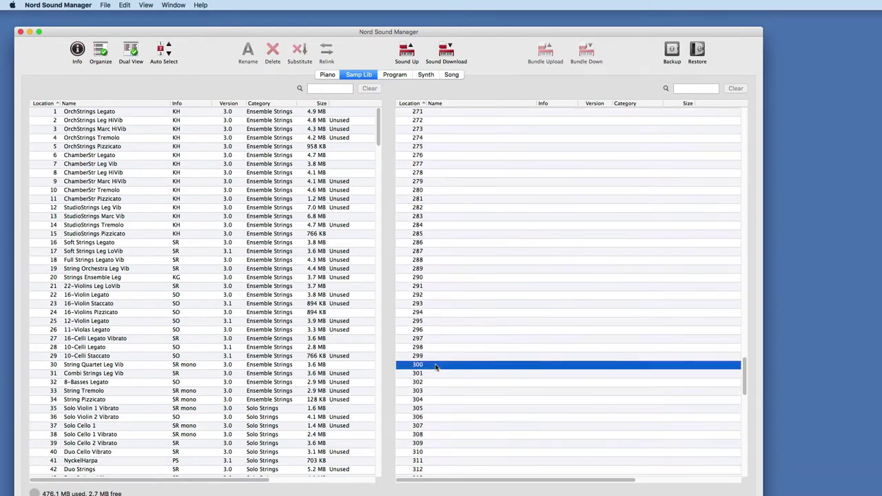
- Filter the first sample list by the search text "orch"
{"action": "left_click", "coordinate": [330, 88]}
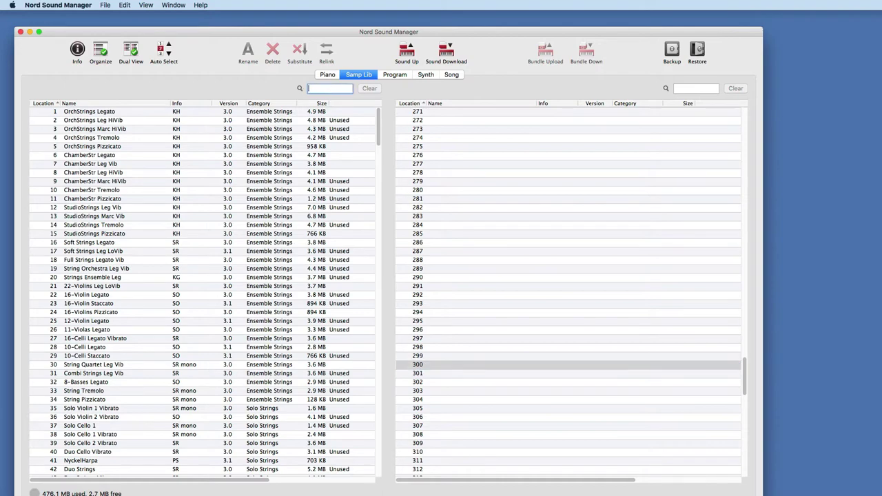
{"action": "type", "text": "pump"}
{"action": "key", "text": "BackSpace"}
{"action": "key", "text": "BackSpace"}
{"action": "key", "text": "BackSpace"}
{"action": "key", "text": "BackSpace"}
{"action": "type", "text": "orch"}
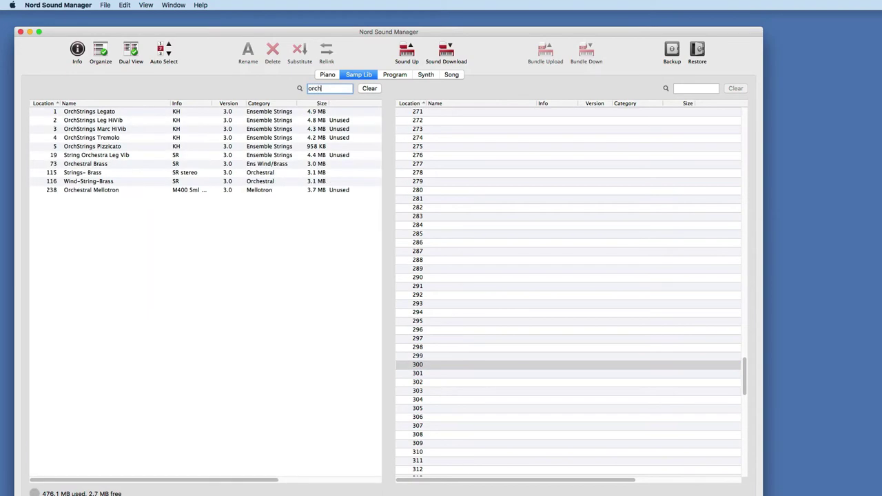
- Select the OrchStrings samples from Legato to Pizzicato as one continuous range, and clear the selection
{"action": "left_click", "coordinate": [110, 114]}
{"action": "left_click", "coordinate": [98, 147], "text": "shift"}
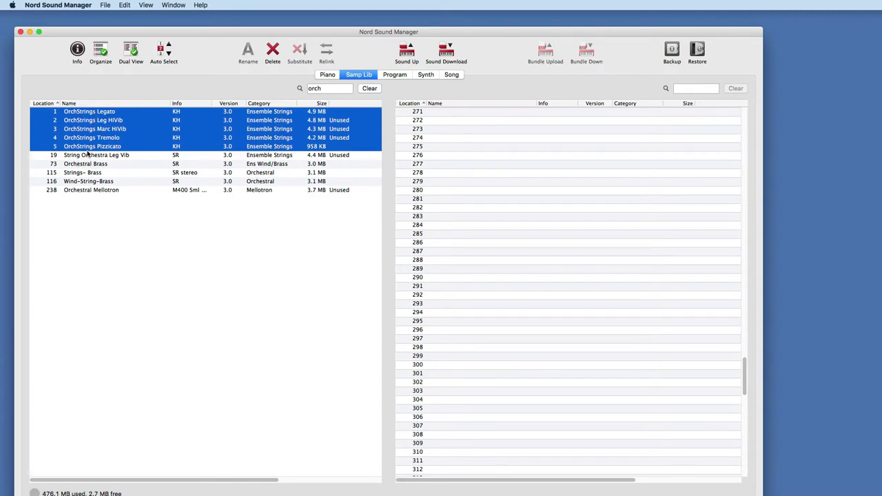
{"action": "left_click", "coordinate": [96, 113]}
{"action": "left_click", "coordinate": [125, 195]}
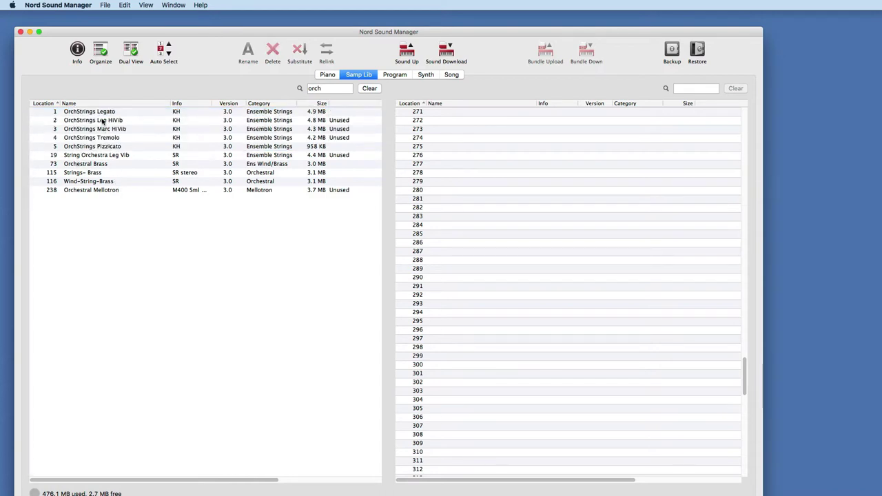
{"action": "left_click", "coordinate": [102, 114]}
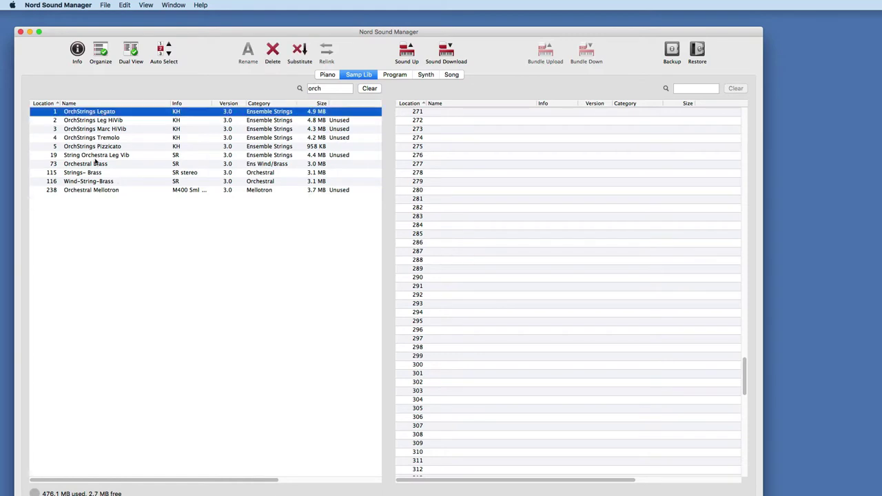
{"action": "left_click", "coordinate": [80, 148], "text": "shift"}
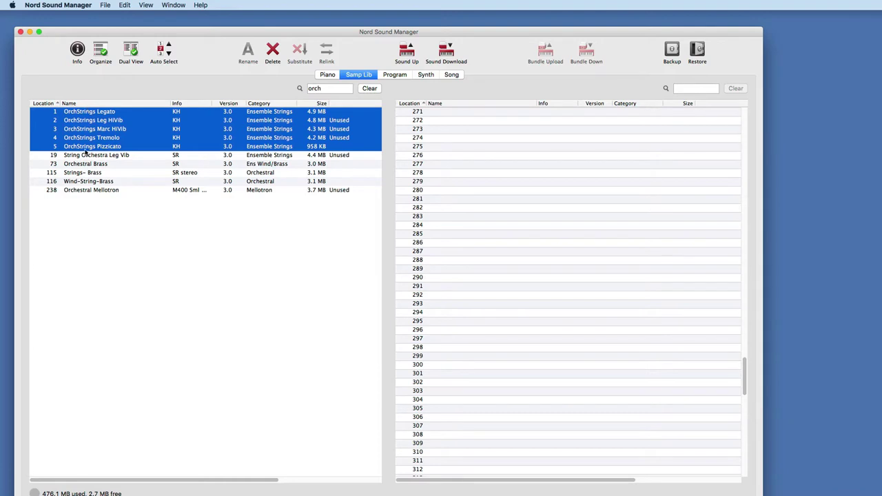
{"action": "left_click", "coordinate": [128, 222]}
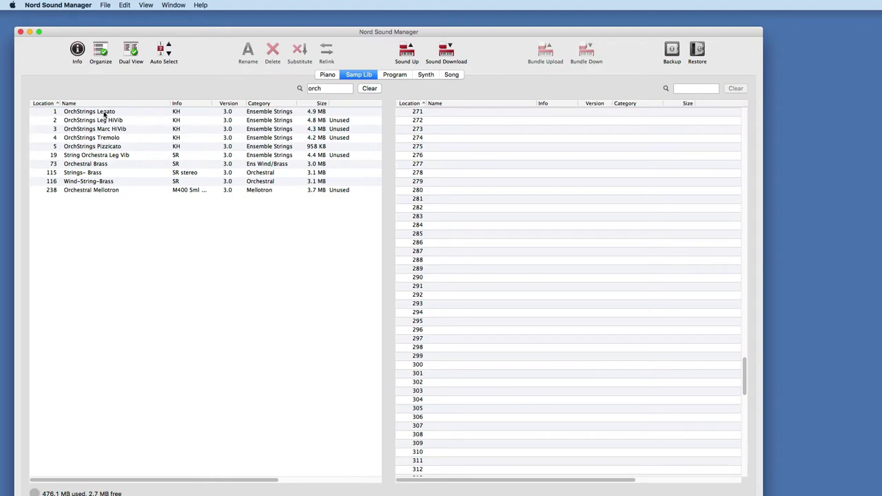
- Select OrchStrings Legato and Tremolo individually, and add and remove OrchStrings Pizzicato from the selection
{"action": "left_click", "coordinate": [128, 113]}
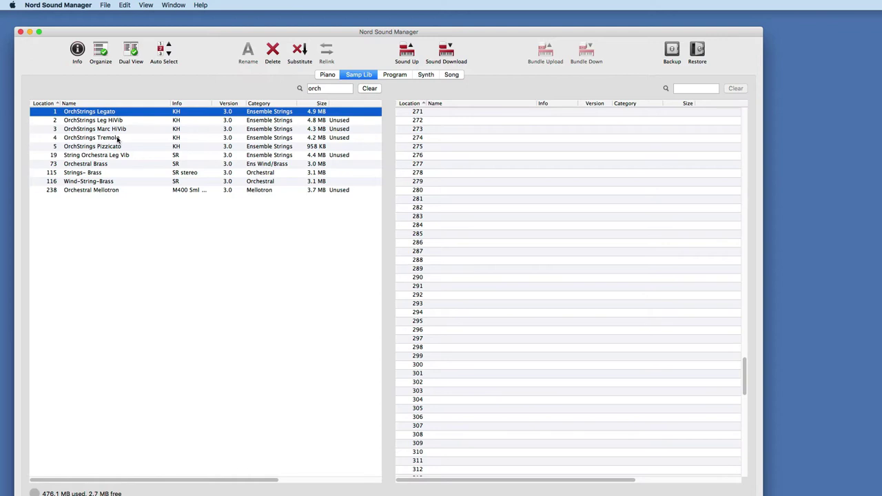
{"action": "left_click", "coordinate": [122, 137], "text": "super"}
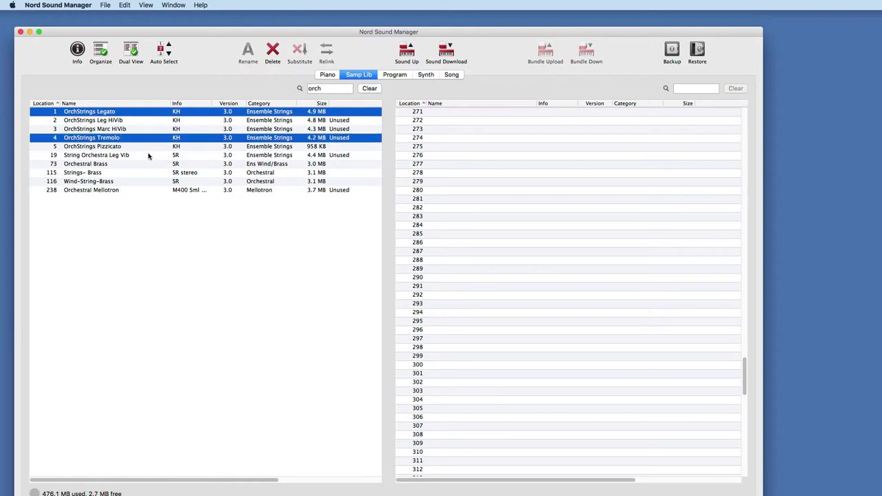
{"action": "left_click", "coordinate": [128, 147], "text": "super"}
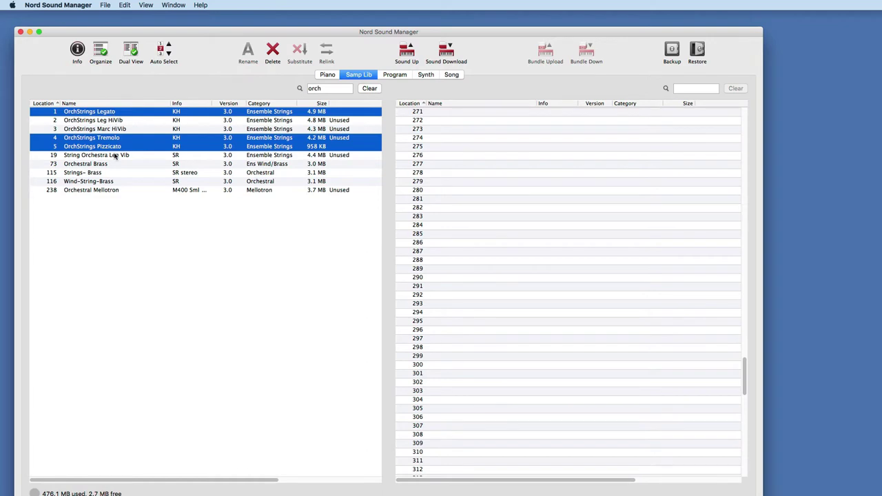
{"action": "left_click", "coordinate": [114, 147], "text": "super"}
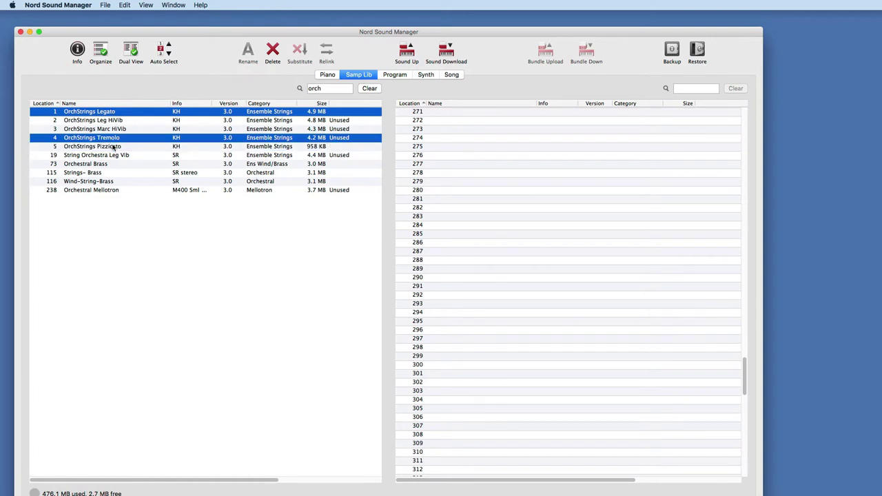
{"action": "left_click", "coordinate": [114, 147], "text": "super"}
{"action": "left_click", "coordinate": [115, 147], "text": "super"}
{"action": "left_click", "coordinate": [116, 150], "text": "super"}
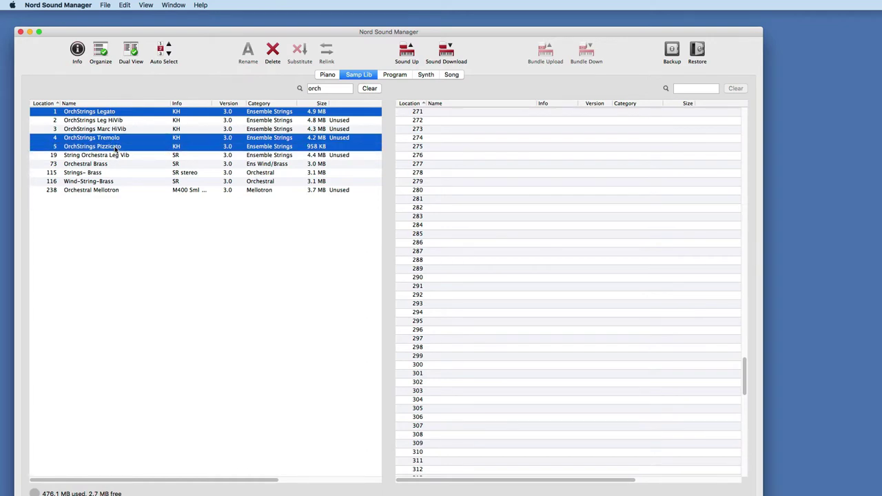
{"action": "left_click", "coordinate": [117, 148], "text": "super"}
{"action": "left_click", "coordinate": [118, 148], "text": "super"}
- Move the five OrchStrings samples, Legato to Pizzicato, from the filtered list to locations 300 to 304 in the second list
{"action": "left_click", "coordinate": [115, 114]}
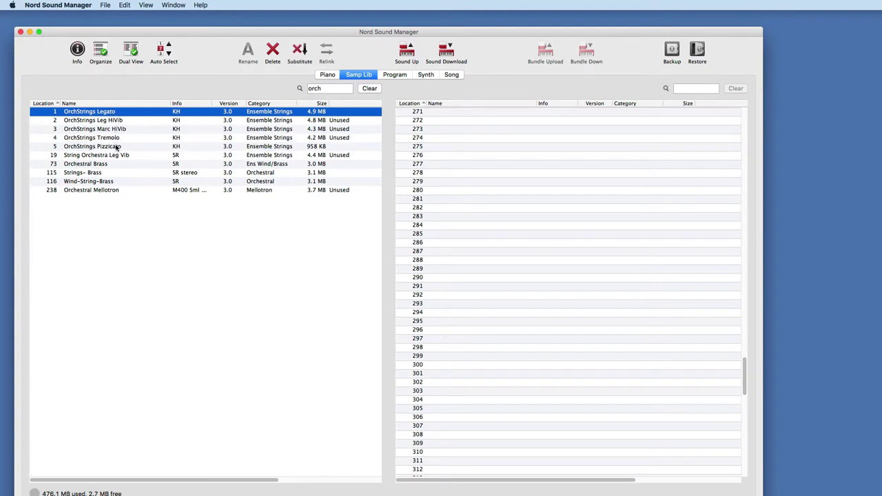
{"action": "left_click", "coordinate": [117, 147], "text": "shift"}
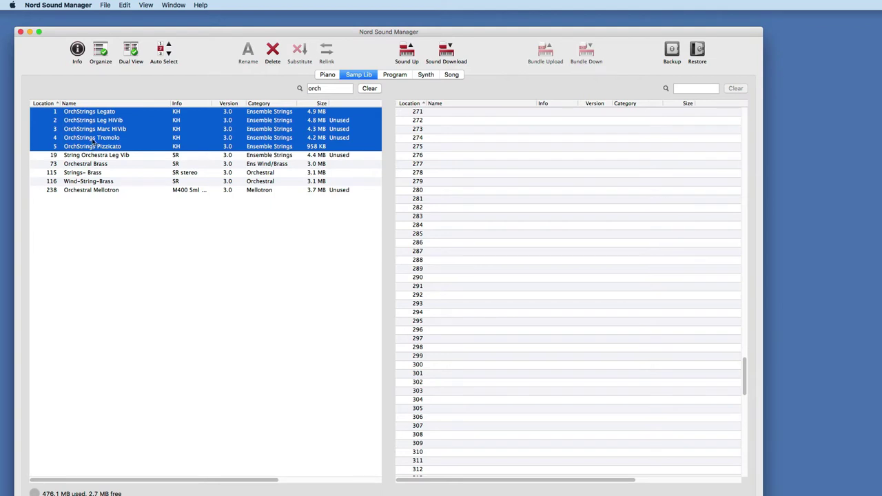
{"action": "scroll", "coordinate": [535, 212], "scroll_direction": "down", "scroll_amount": 4}
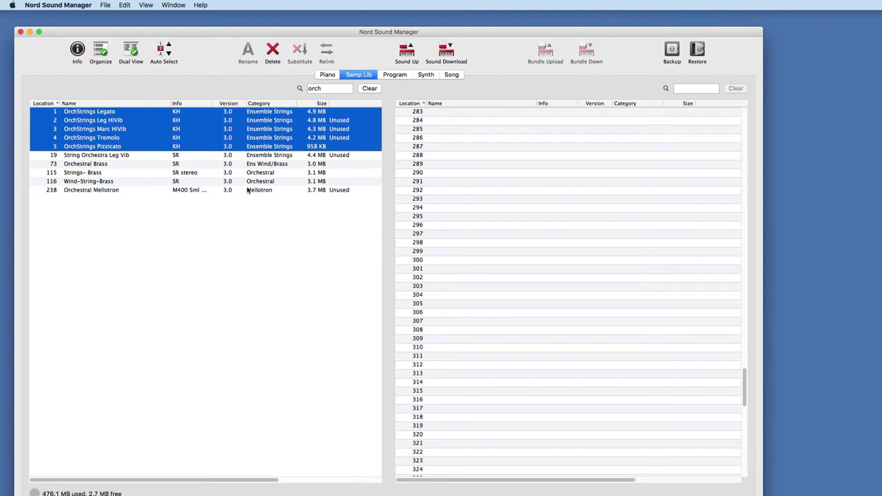
{"action": "key", "text": "super+a"}
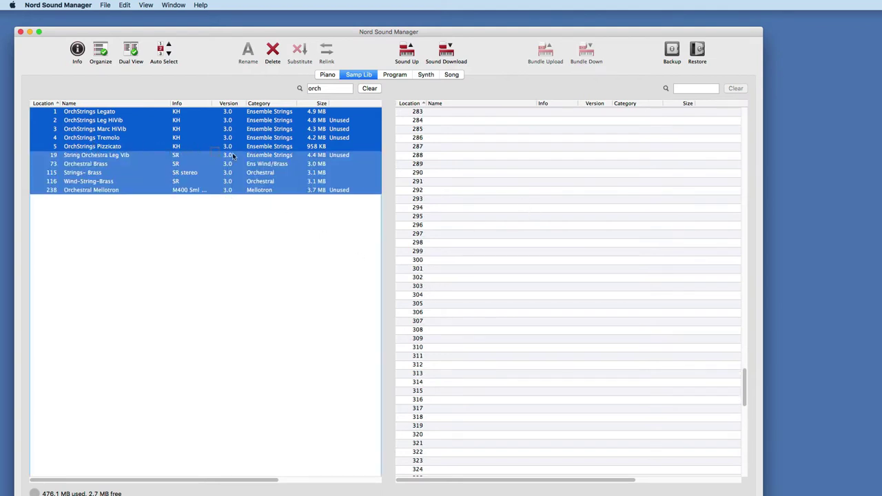
{"action": "left_click", "coordinate": [319, 156], "text": "super"}
{"action": "left_click_drag", "start_coordinate": [370, 191], "coordinate": [445, 263]}
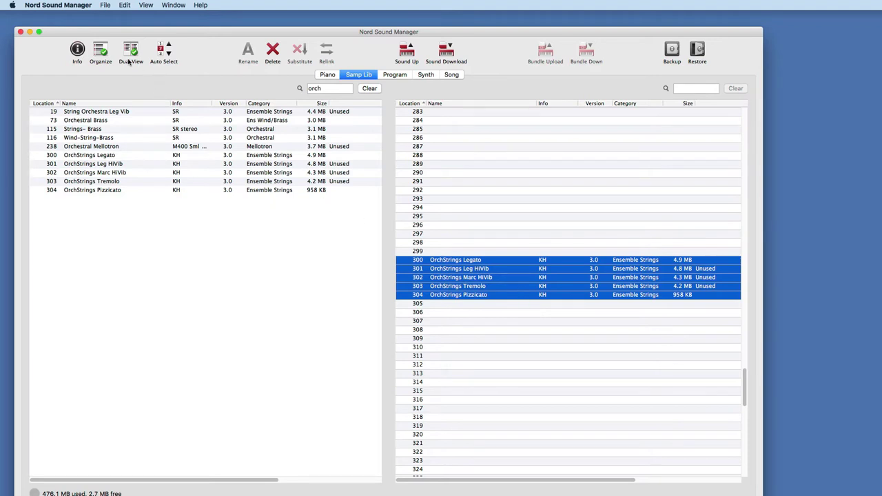
- Hide Dual View and show the Info pane
{"action": "key", "text": "Tab"}
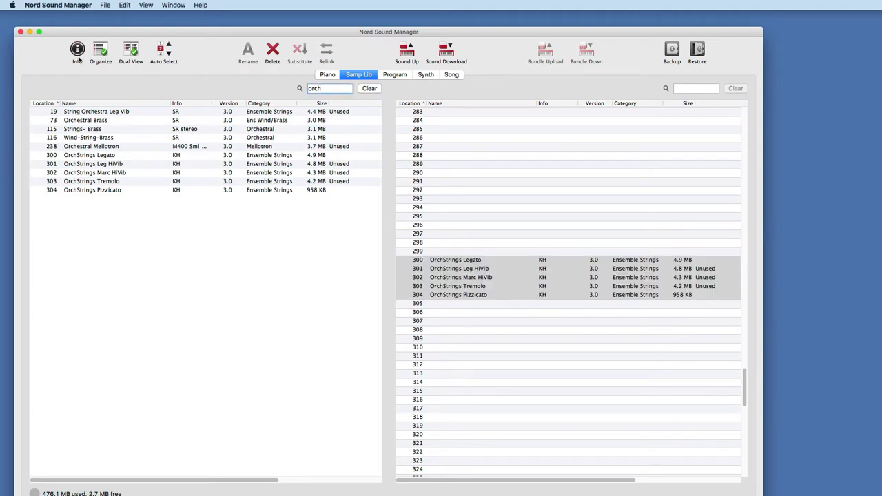
{"action": "left_click", "coordinate": [132, 53]}
{"action": "left_click", "coordinate": [78, 52]}
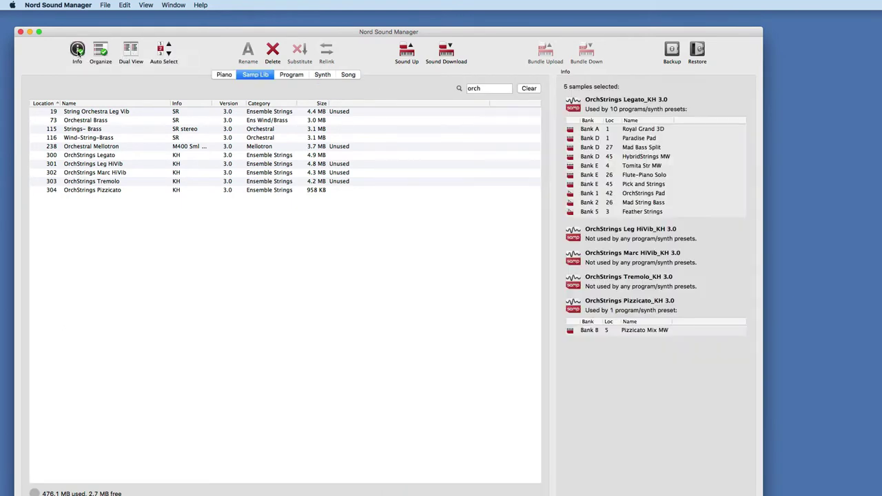
- Examine which programs use String Orchestra Leg Vib, Orchestral Brass and the samples listed below them
{"action": "left_click", "coordinate": [172, 111]}
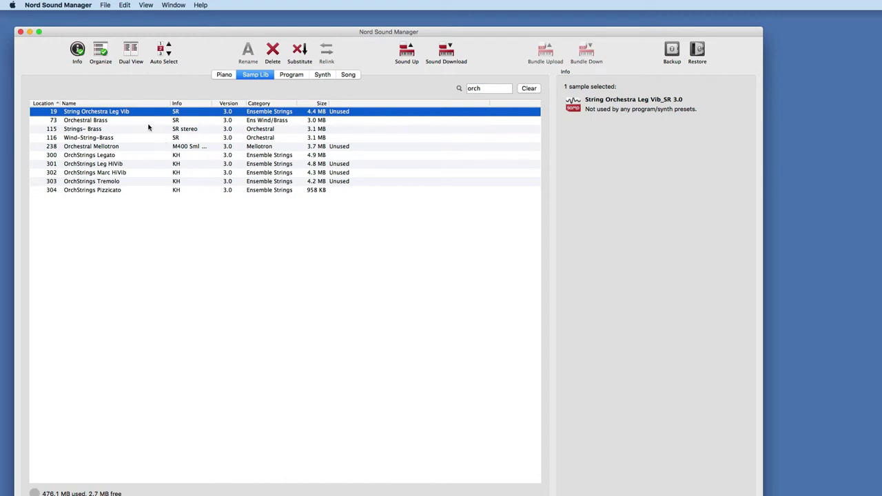
{"action": "key", "text": "Down"}
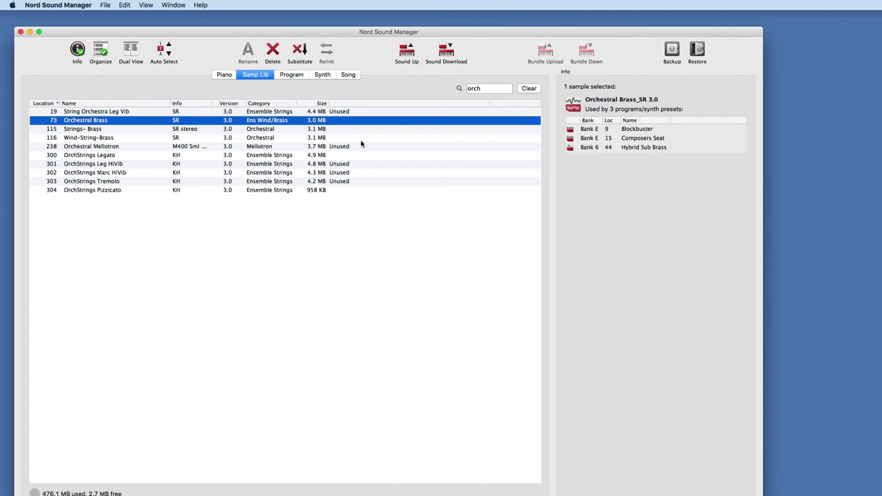
{"action": "left_click", "coordinate": [170, 132], "text": "shift"}
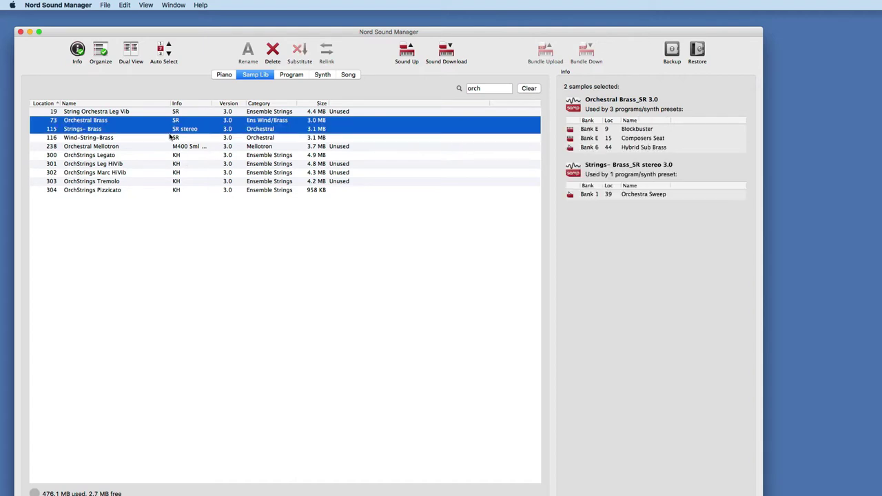
{"action": "left_click", "coordinate": [163, 148], "text": "shift"}
{"action": "left_click", "coordinate": [161, 165], "text": "shift"}
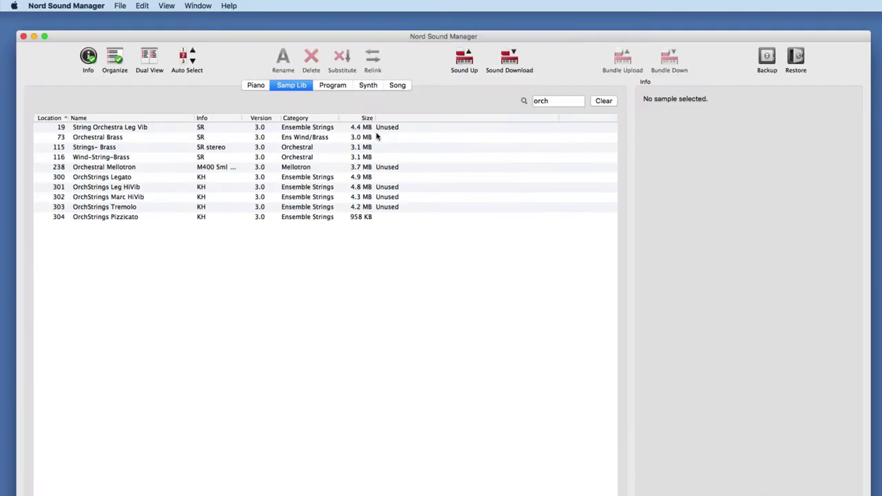
- Clear the sample search and list the programs in Bank H
{"action": "left_click", "coordinate": [604, 101]}
{"action": "left_click", "coordinate": [336, 87]}
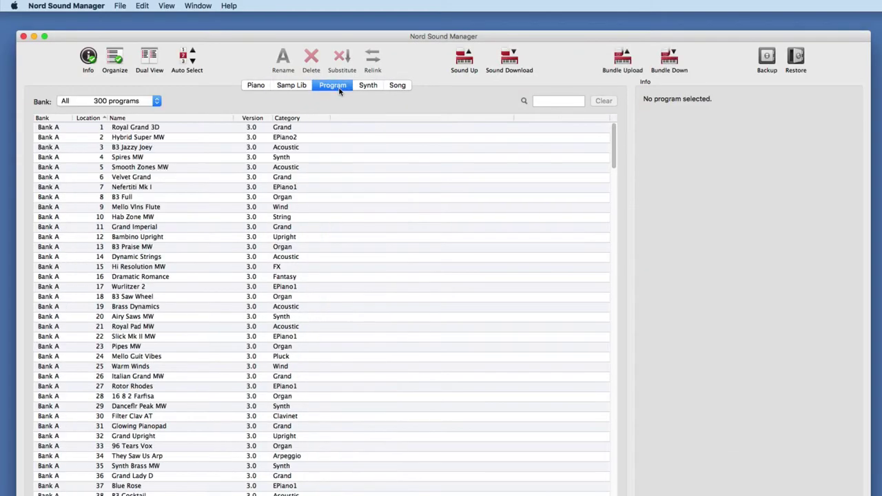
{"action": "left_click", "coordinate": [122, 104]}
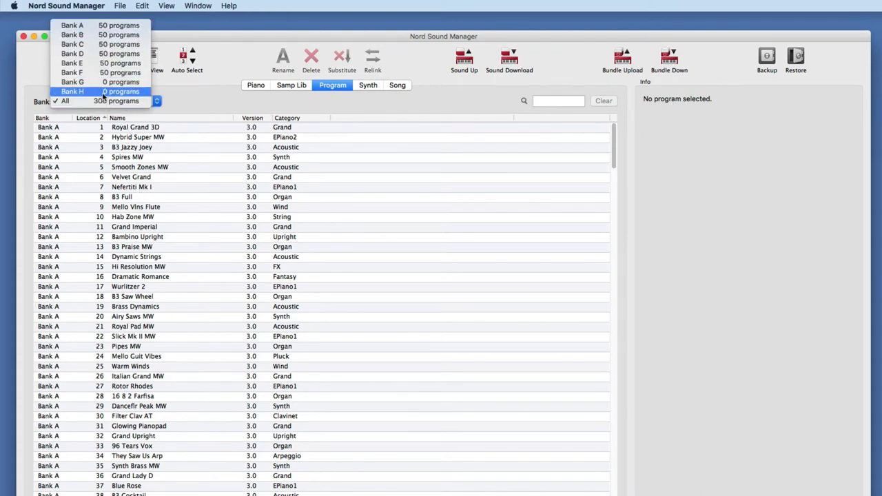
{"action": "left_click", "coordinate": [103, 93]}
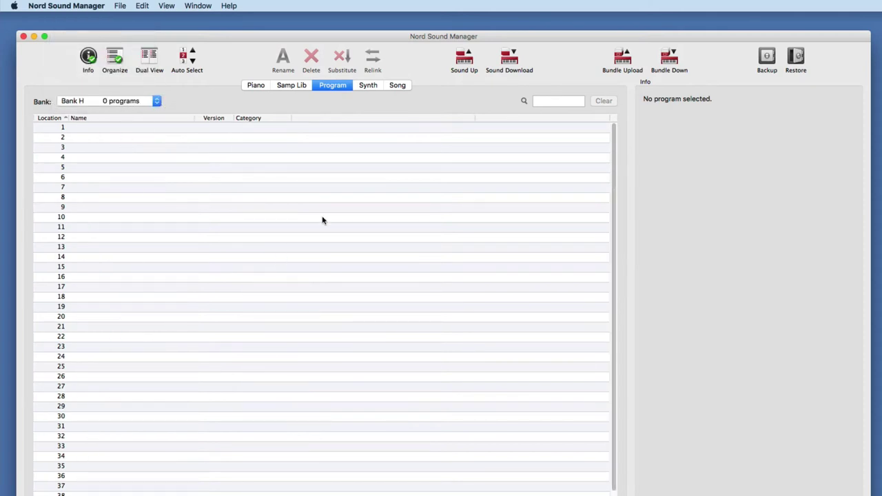
- List the Bank A programs and select Royal Grand 3D to examine its pianos and samples
{"action": "left_click", "coordinate": [130, 102]}
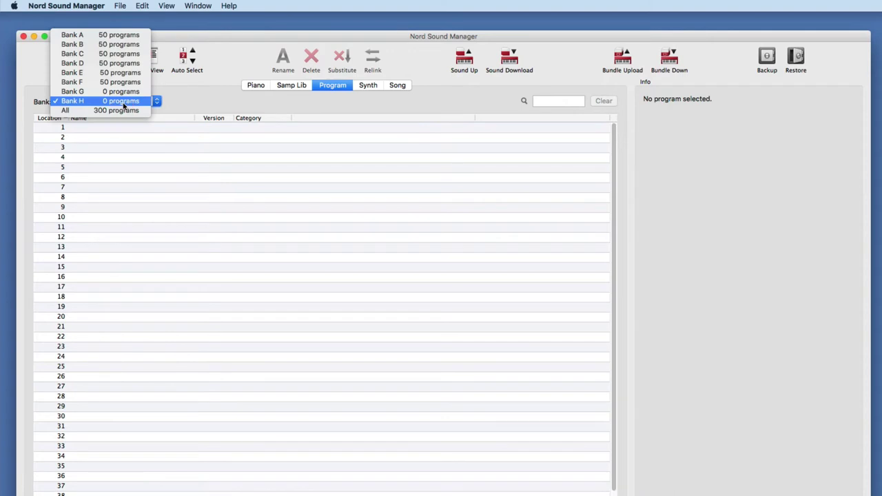
{"action": "left_click", "coordinate": [103, 36]}
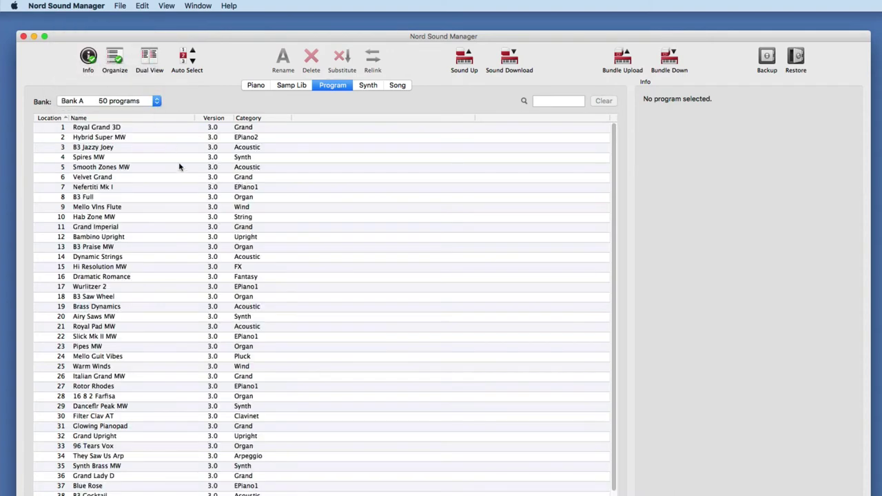
{"action": "left_click", "coordinate": [113, 131]}
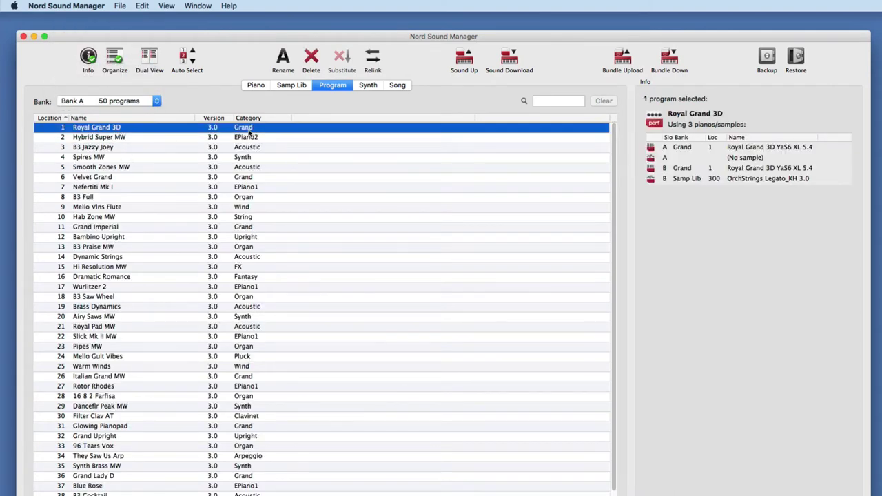
- Show Dual View and set the second program list to Bank H
{"action": "left_click", "coordinate": [153, 56]}
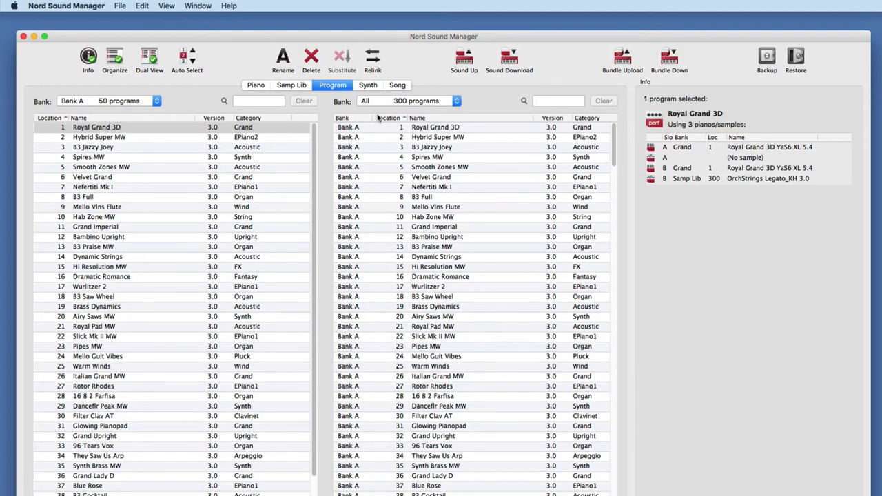
{"action": "left_click", "coordinate": [430, 102]}
{"action": "left_click", "coordinate": [400, 92]}
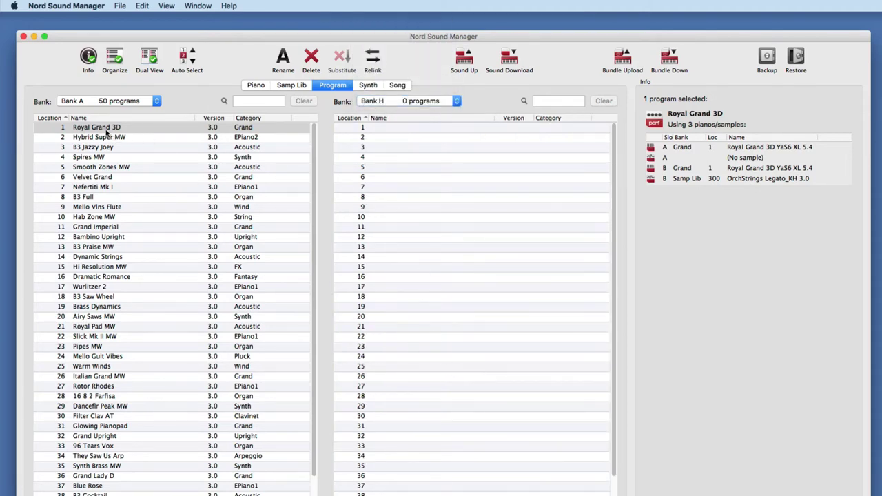
- Move Royal Grand 3D, Grand Imperial and Grand Lady D from Bank A to locations 1 to 3 of Bank H
{"action": "left_click_drag", "start_coordinate": [108, 130], "coordinate": [406, 130]}
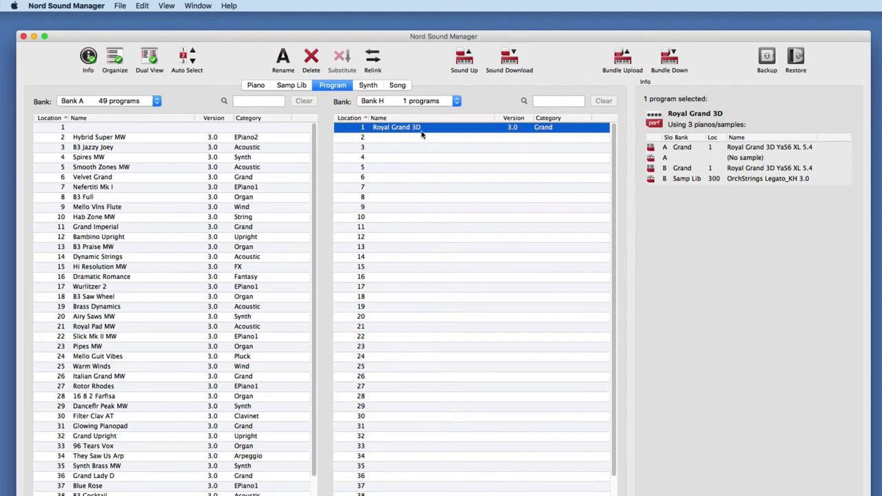
{"action": "left_click_drag", "start_coordinate": [96, 228], "coordinate": [413, 137]}
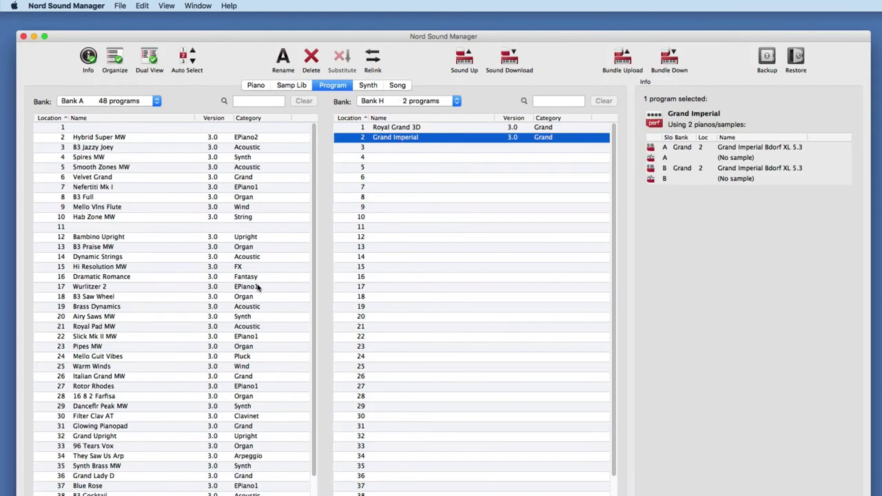
{"action": "scroll", "coordinate": [200, 295], "scroll_direction": "down", "scroll_amount": 3}
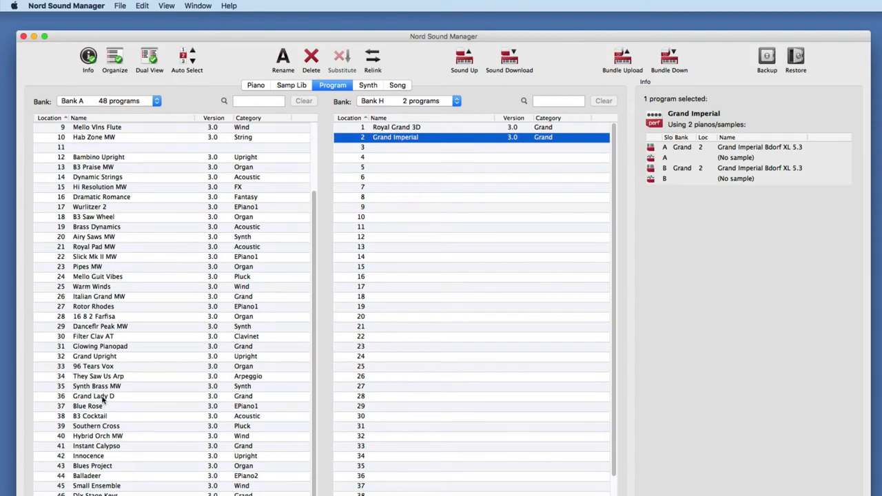
{"action": "left_click_drag", "start_coordinate": [103, 399], "coordinate": [414, 147]}
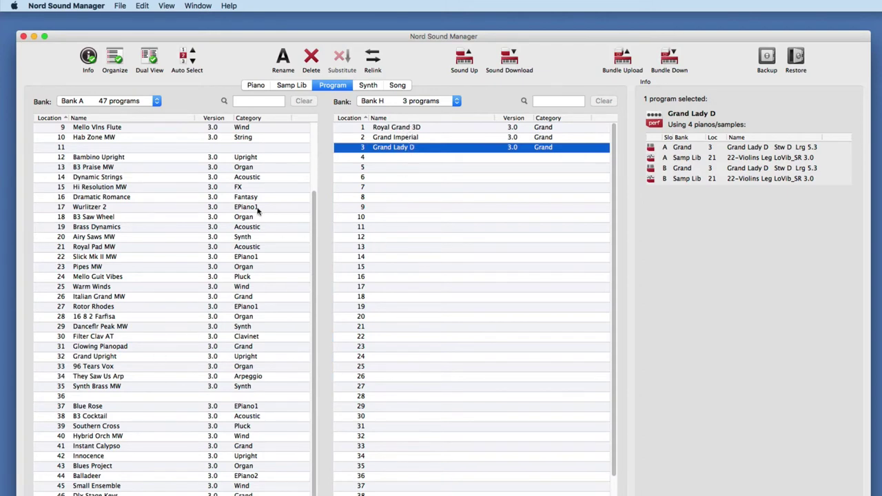
- Filter the Bank A list by "organ" and move B3 Full to location 4 of Bank H
{"action": "left_click", "coordinate": [267, 102]}
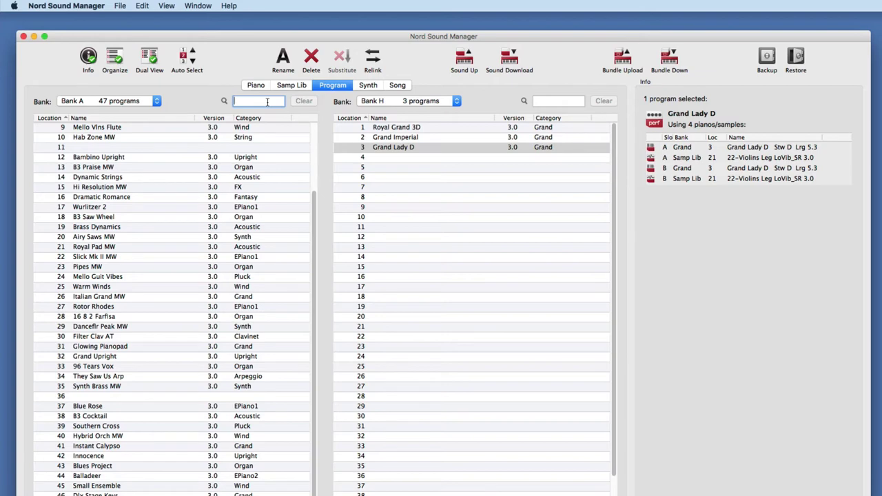
{"action": "type", "text": "organ"}
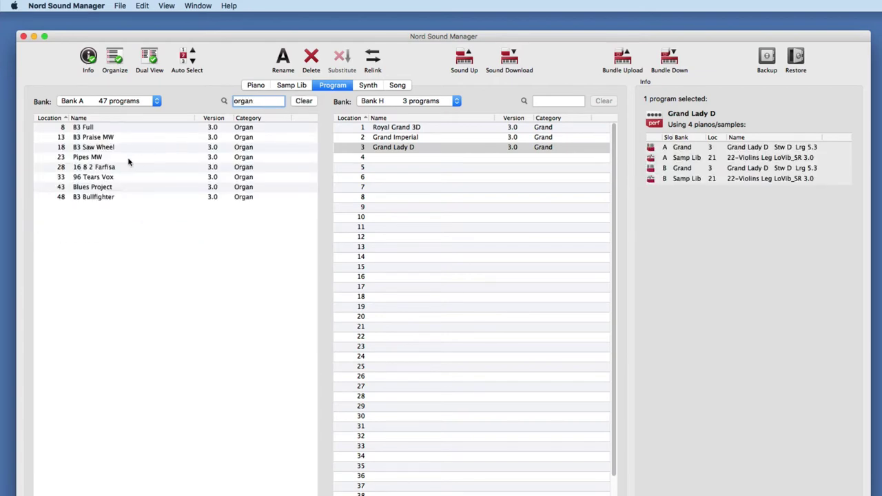
{"action": "left_click", "coordinate": [89, 129]}
{"action": "left_click_drag", "start_coordinate": [88, 130], "coordinate": [454, 159]}
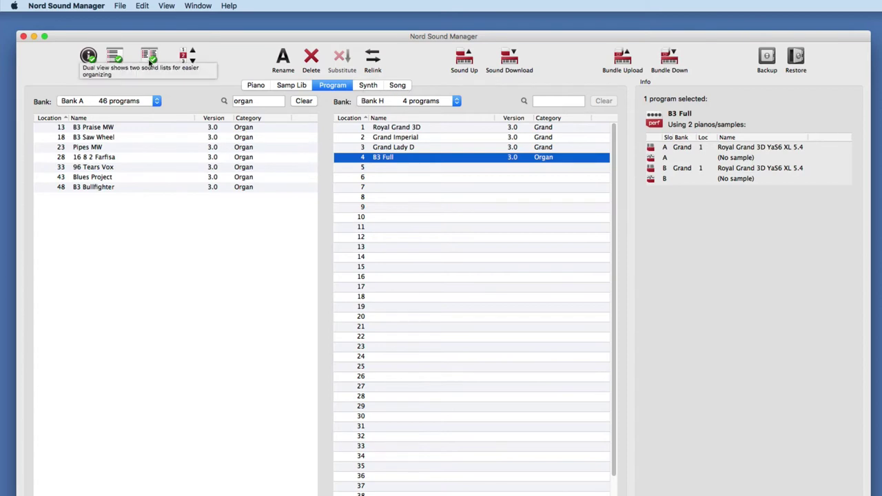
- Hide Dual View, clear the organ search and select Spires MW in Bank A
{"action": "left_click", "coordinate": [149, 61]}
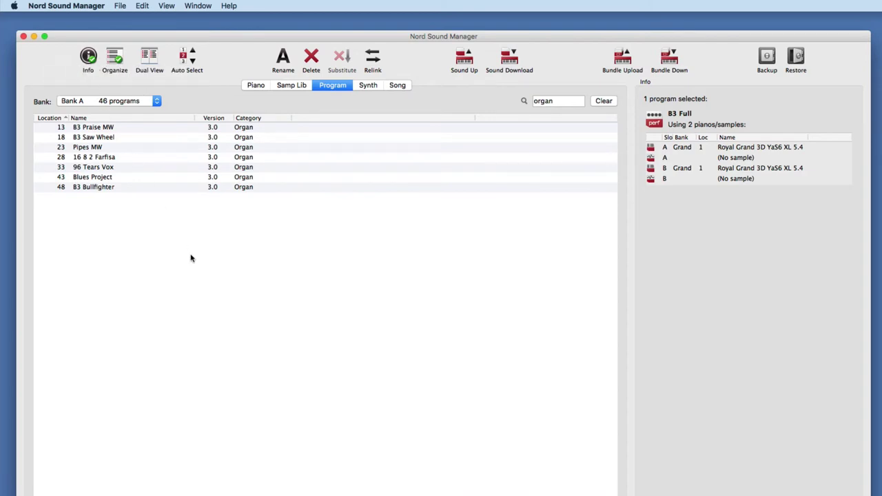
{"action": "left_click", "coordinate": [603, 101]}
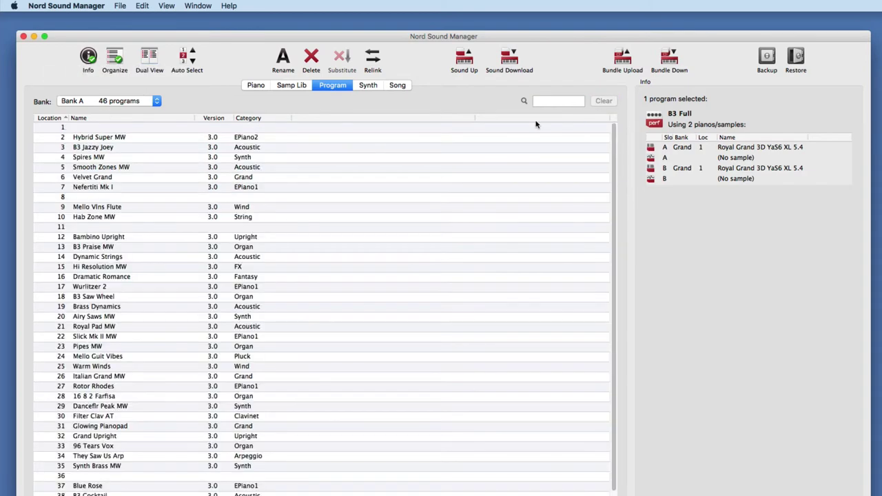
{"action": "left_click", "coordinate": [161, 156]}
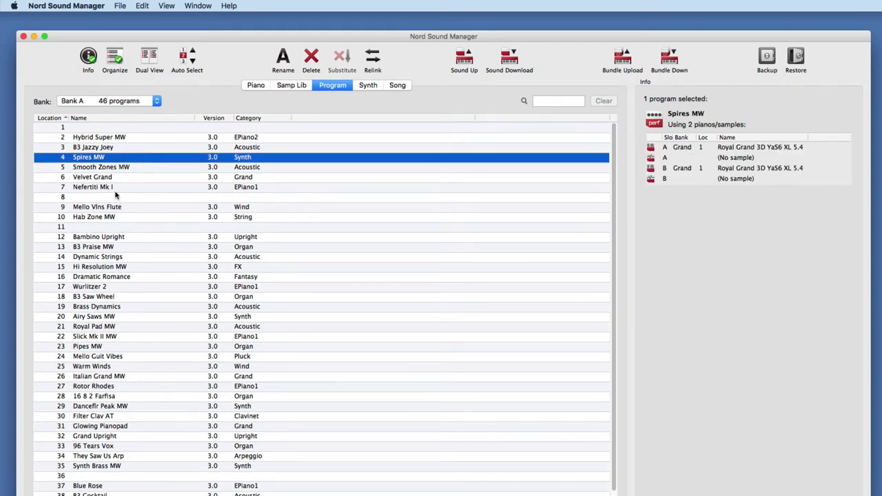
- Rename the program Bambino Upright at location 12 as Bambino, keeping the Upright category
{"action": "left_click", "coordinate": [121, 237]}
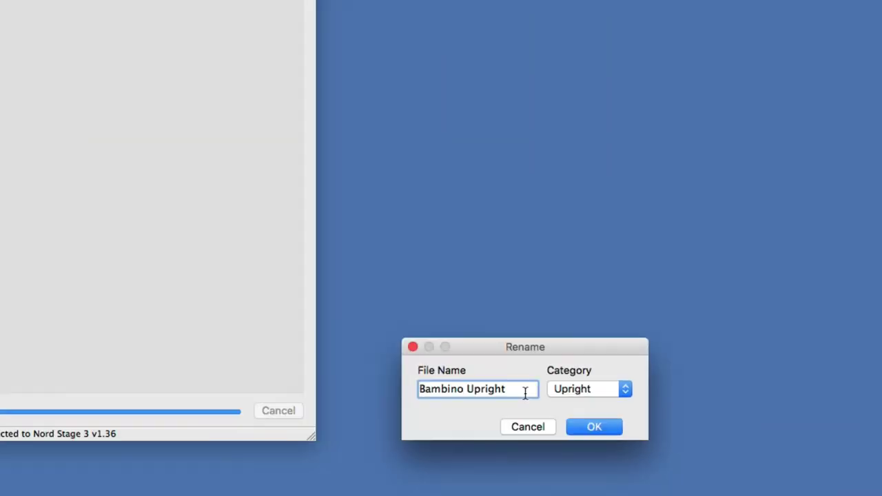
{"action": "key", "text": "BackSpace"}
{"action": "key", "text": "BackSpace"}
{"action": "key", "text": "BackSpace"}
{"action": "key", "text": "BackSpace"}
{"action": "key", "text": "BackSpace"}
{"action": "key", "text": "BackSpace"}
{"action": "key", "text": "BackSpace"}
{"action": "key", "text": "BackSpace"}
{"action": "left_click", "coordinate": [572, 389]}
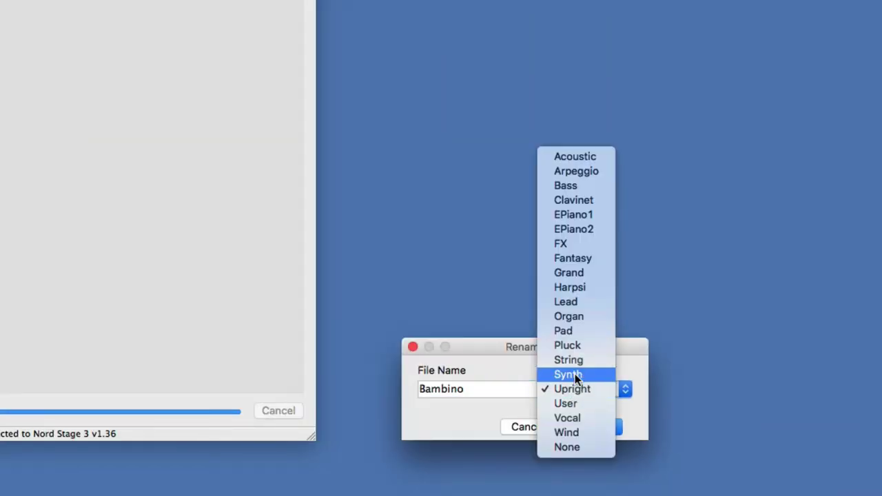
{"action": "left_click", "coordinate": [558, 388]}
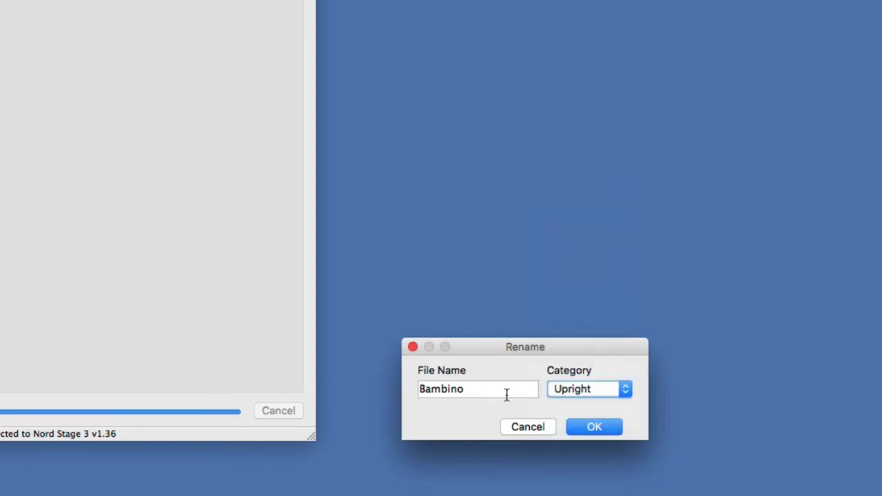
{"action": "left_click", "coordinate": [491, 390]}
{"action": "left_click", "coordinate": [577, 423]}
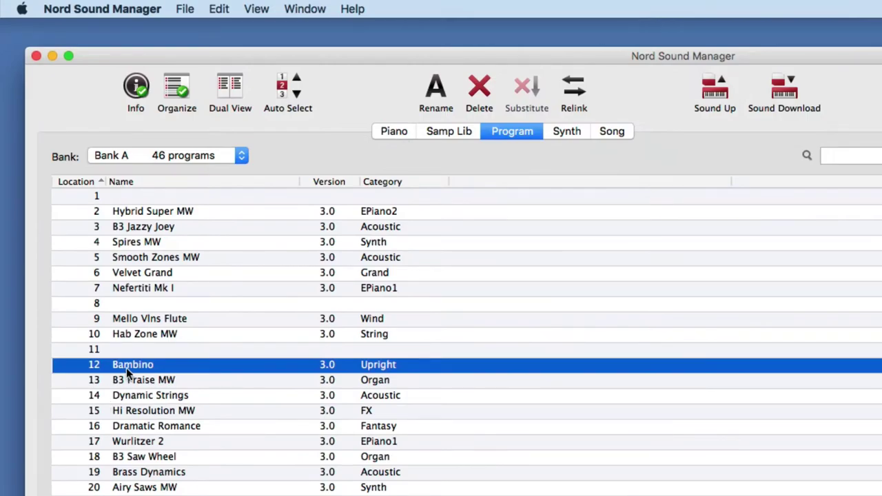
- Show the synth presets and look through their list of banks
{"action": "left_click_drag", "start_coordinate": [126, 368], "coordinate": [252, 366]}
{"action": "left_click", "coordinate": [577, 129]}
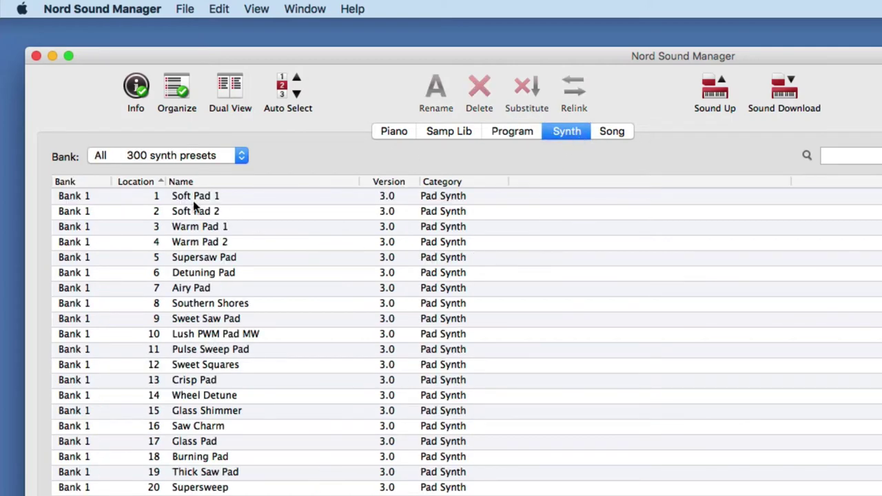
{"action": "left_click", "coordinate": [171, 156]}
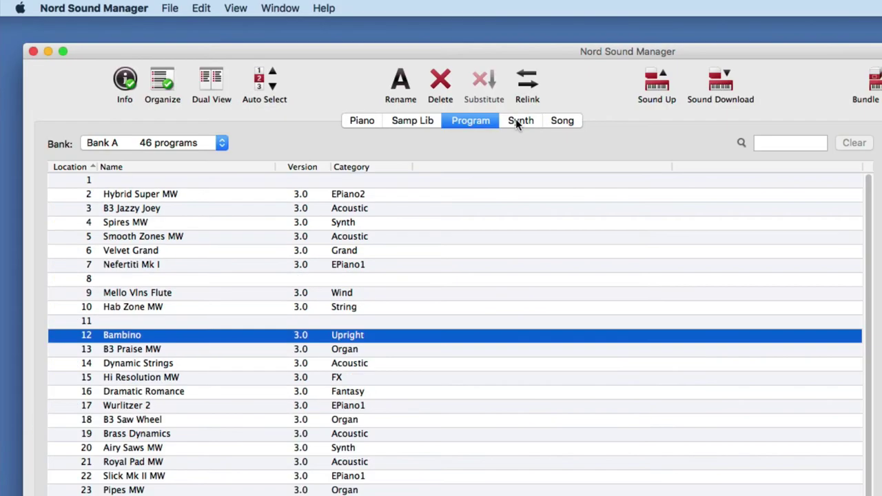
{"action": "left_click", "coordinate": [517, 121]}
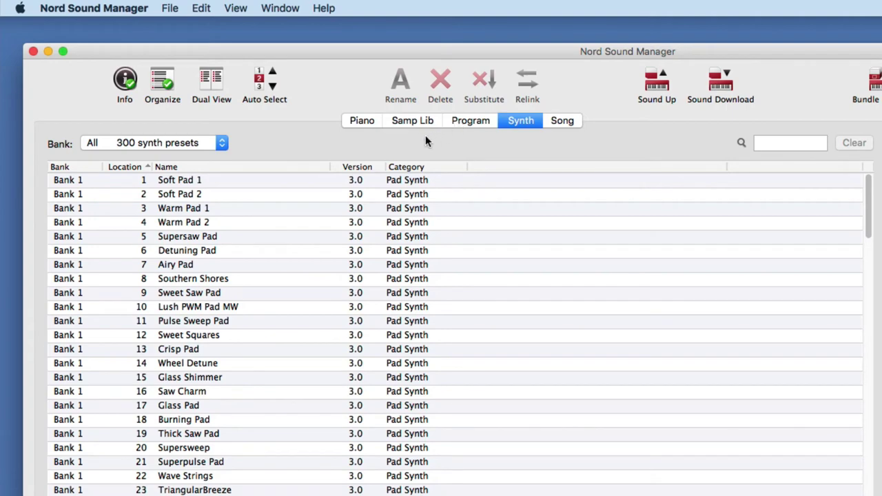
{"action": "left_click", "coordinate": [188, 143]}
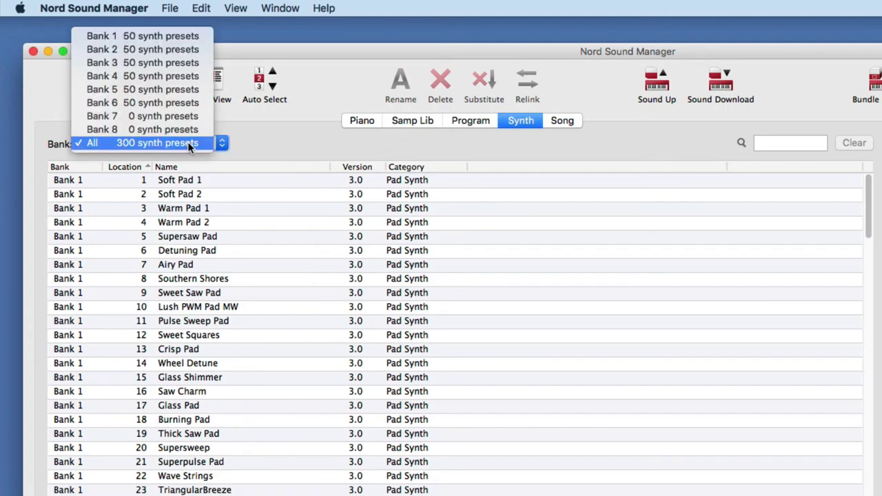
{"action": "left_click", "coordinate": [333, 141]}
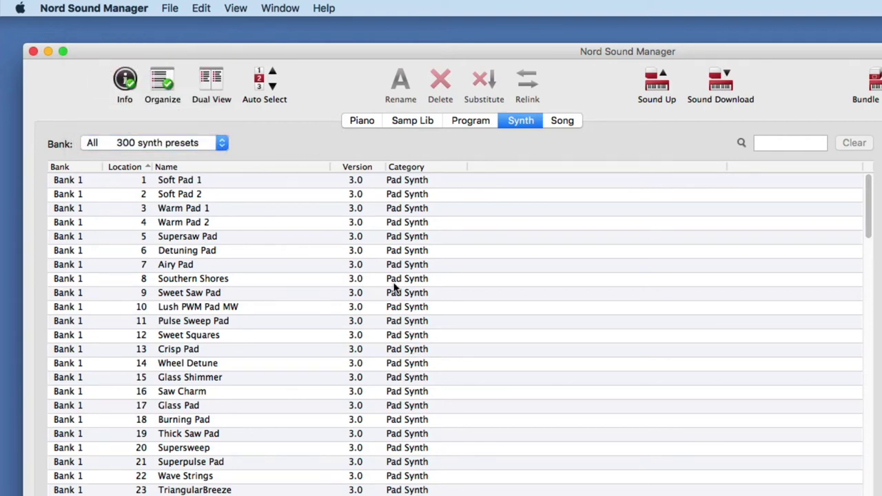
- Show the synth presets in Dual View and open Airy Pad for renaming
{"action": "left_click", "coordinate": [219, 83]}
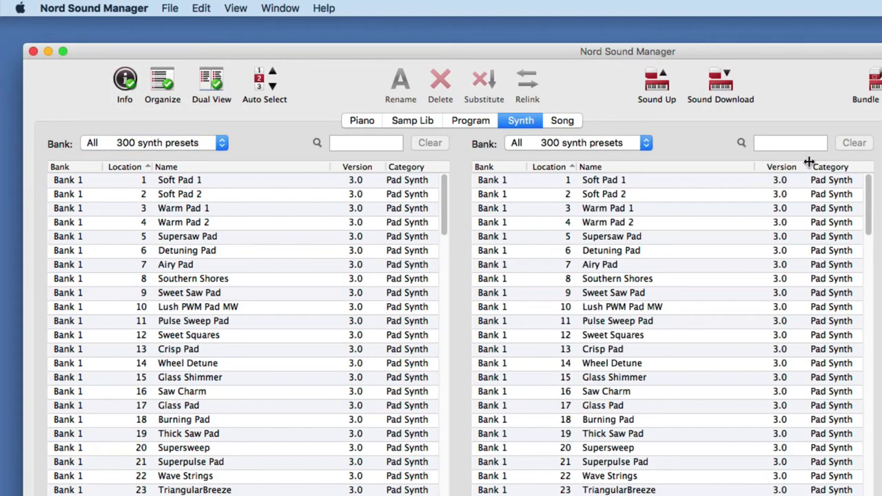
{"action": "right_click", "coordinate": [219, 270]}
{"action": "left_click", "coordinate": [259, 366]}
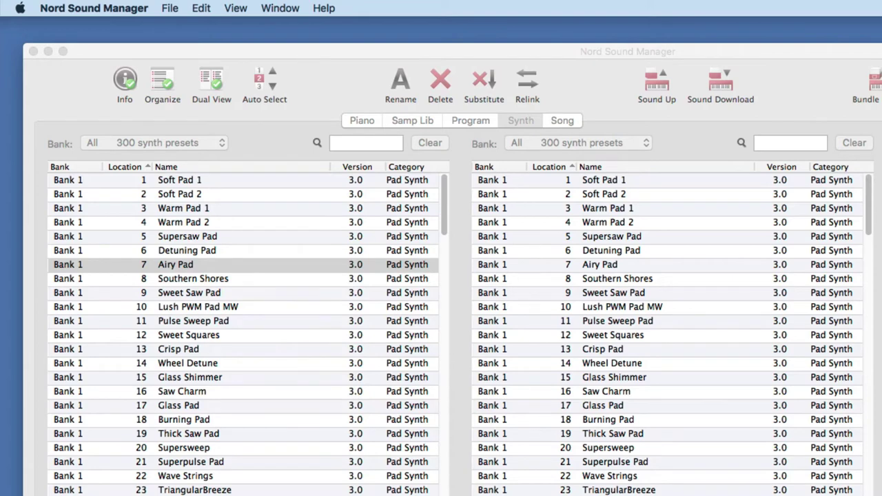
- Hide Dual View and turn off Organize mode
{"action": "left_click", "coordinate": [211, 82]}
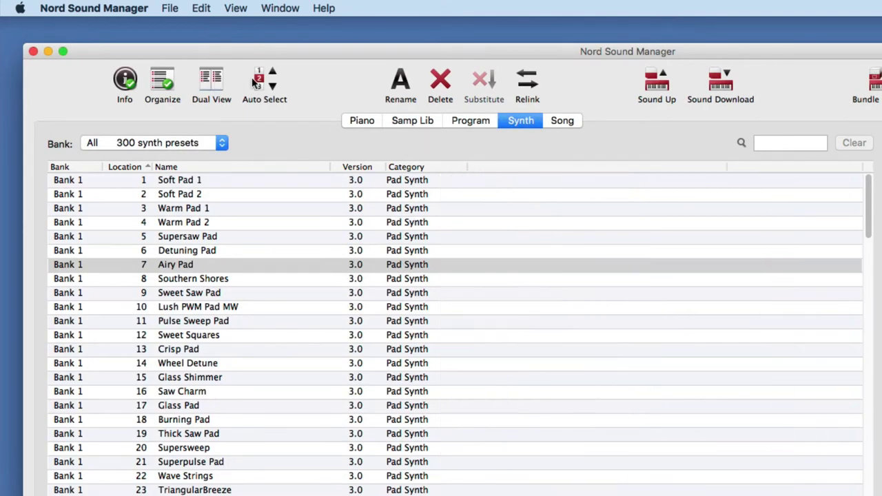
{"action": "left_click", "coordinate": [165, 83]}
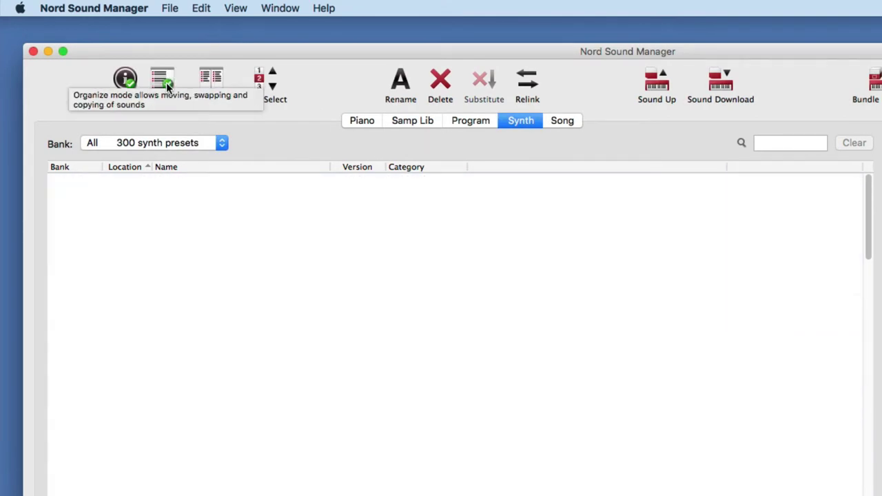
- Show the songs and look through their list of banks
{"action": "left_click", "coordinate": [560, 124]}
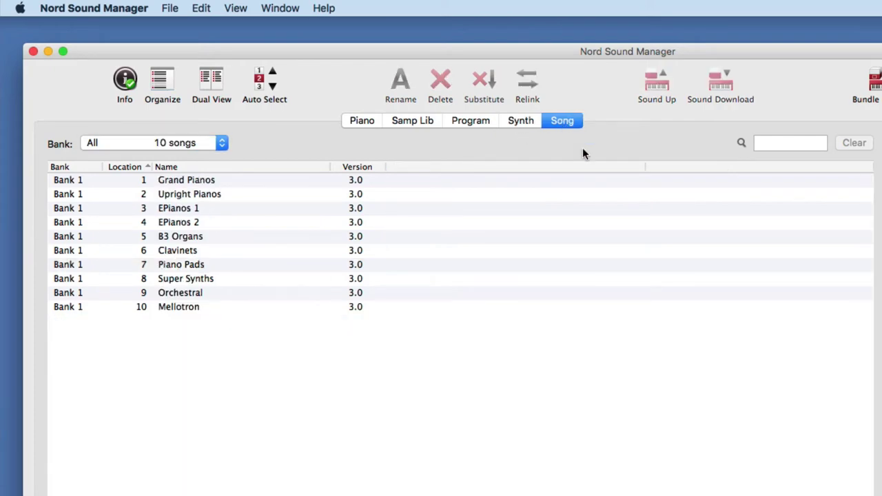
{"action": "left_click", "coordinate": [184, 143]}
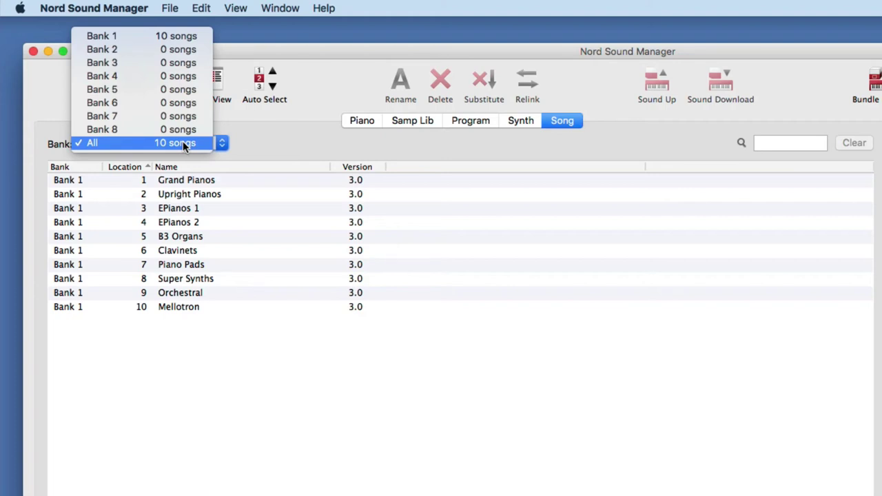
{"action": "left_click", "coordinate": [288, 143]}
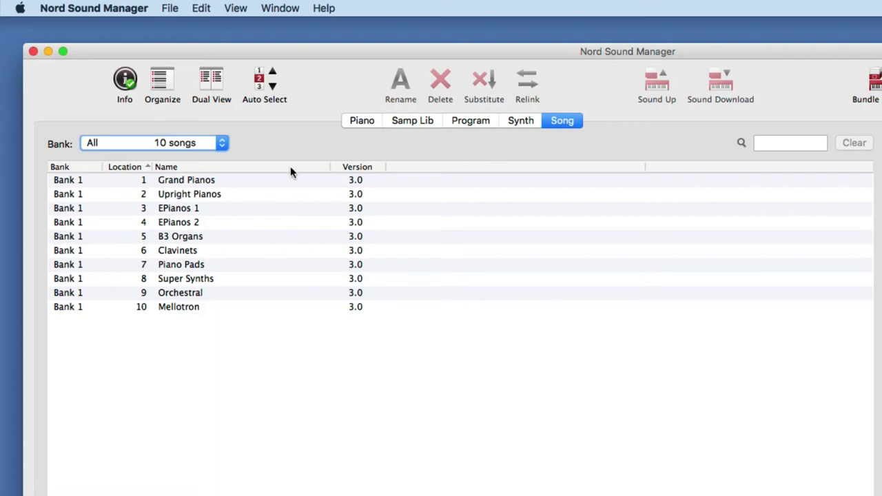
- Open the song Upright Pianos at location 2 for renaming and leave its name unchanged
{"action": "right_click", "coordinate": [219, 197]}
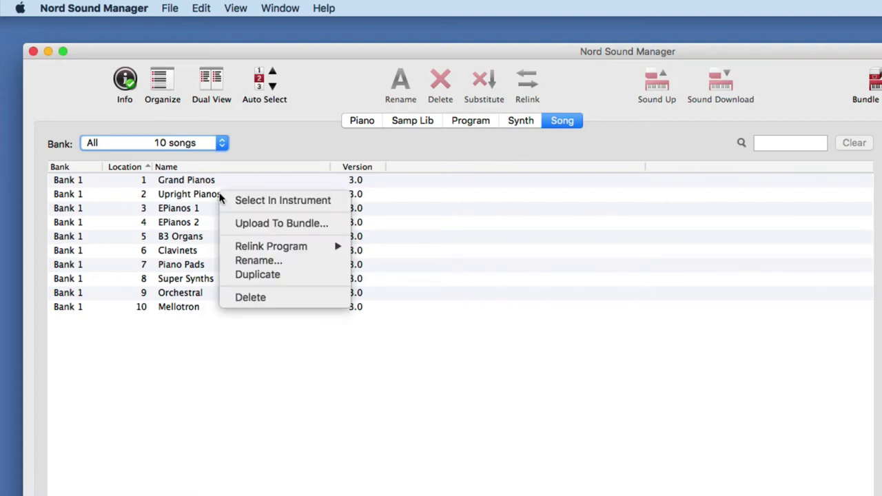
{"action": "left_click", "coordinate": [243, 260]}
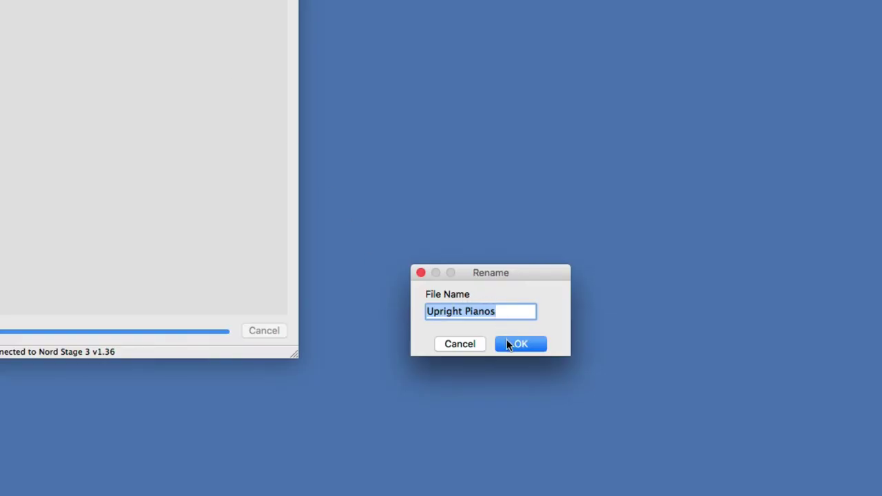
{"action": "left_click", "coordinate": [469, 344]}
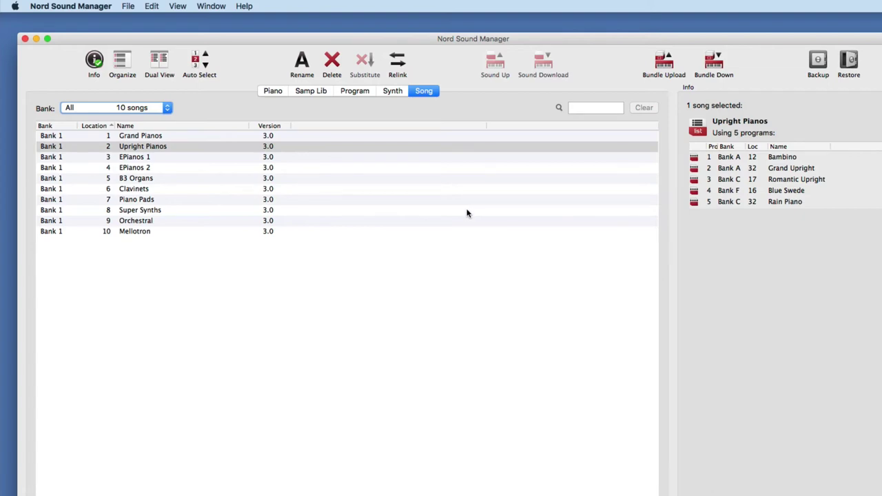
- Go back through the synth, program and sample lists to the pianos and show the info for Grand Lady D
{"action": "left_click", "coordinate": [386, 91]}
{"action": "left_click", "coordinate": [355, 91]}
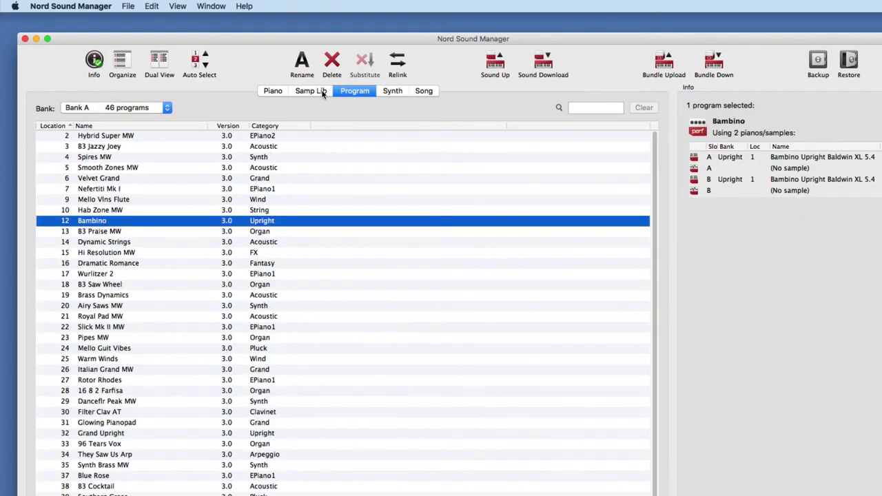
{"action": "left_click", "coordinate": [310, 91]}
{"action": "left_click", "coordinate": [273, 91]}
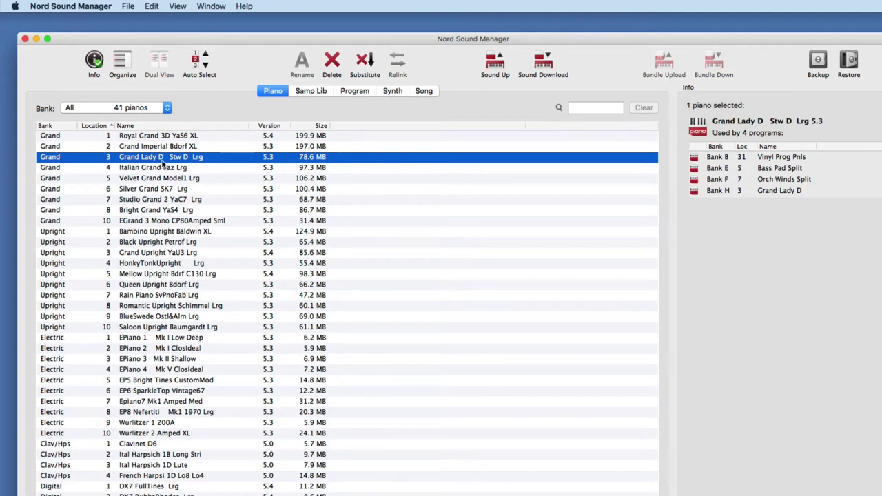
- Examine the rename commands for the program Spires MW in Bank A and select Hybrid Super MW at location 2
{"action": "left_click", "coordinate": [354, 91]}
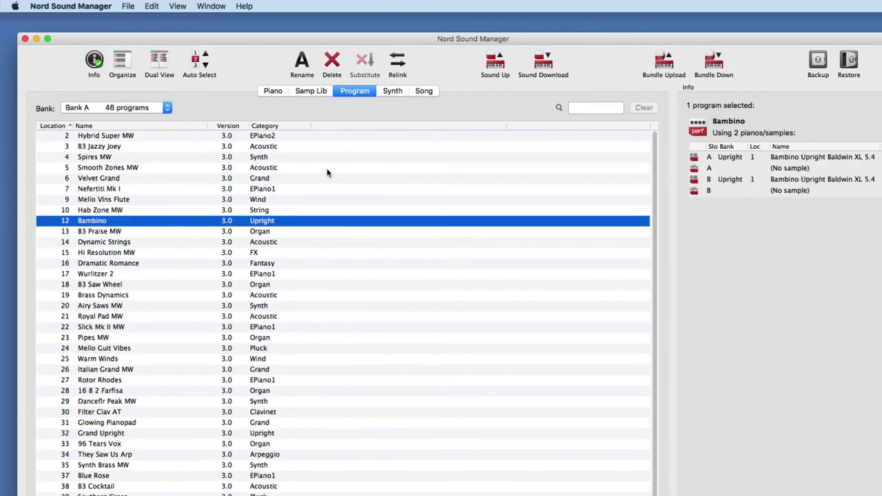
{"action": "left_click", "coordinate": [123, 158]}
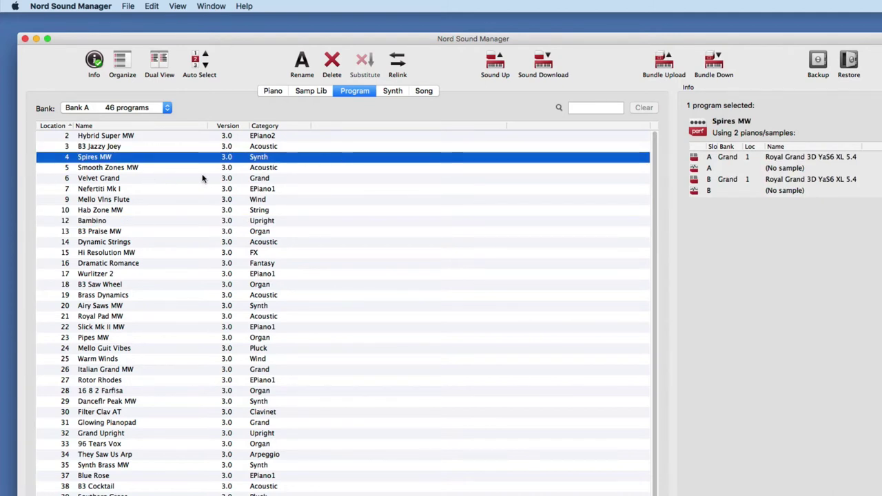
{"action": "right_click", "coordinate": [135, 158]}
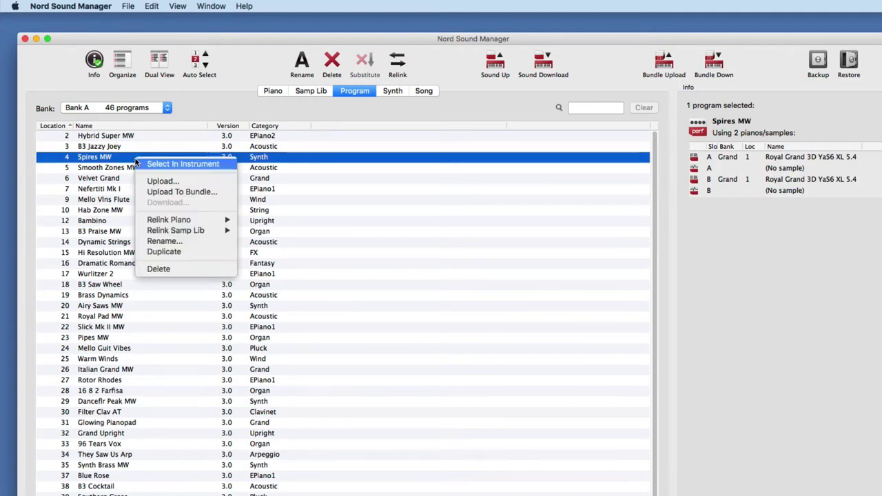
{"action": "left_click", "coordinate": [358, 155]}
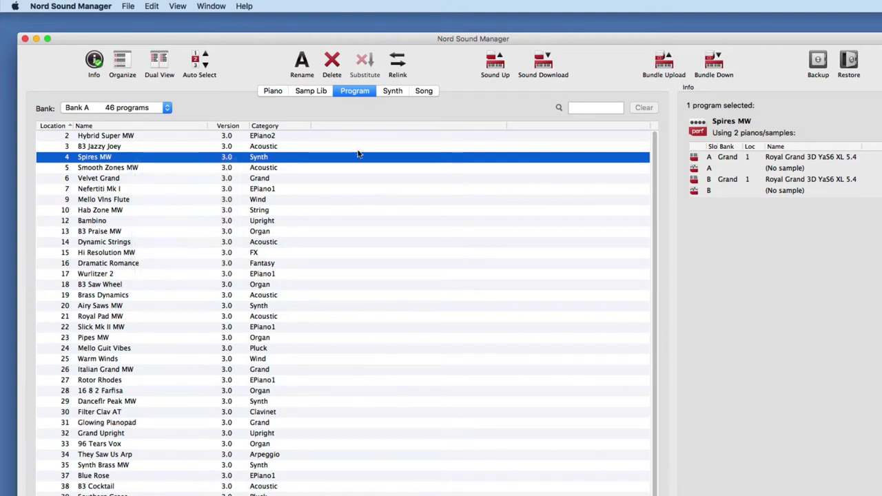
{"action": "left_click", "coordinate": [302, 63]}
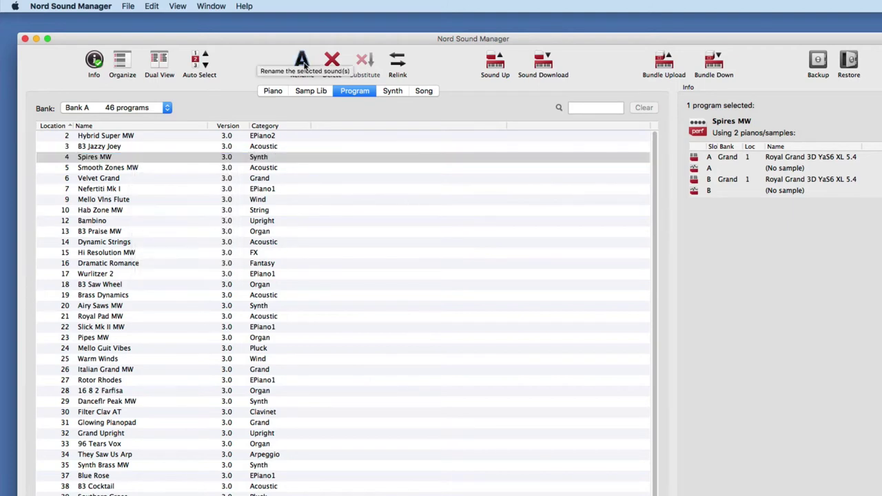
{"action": "key", "text": "Escape"}
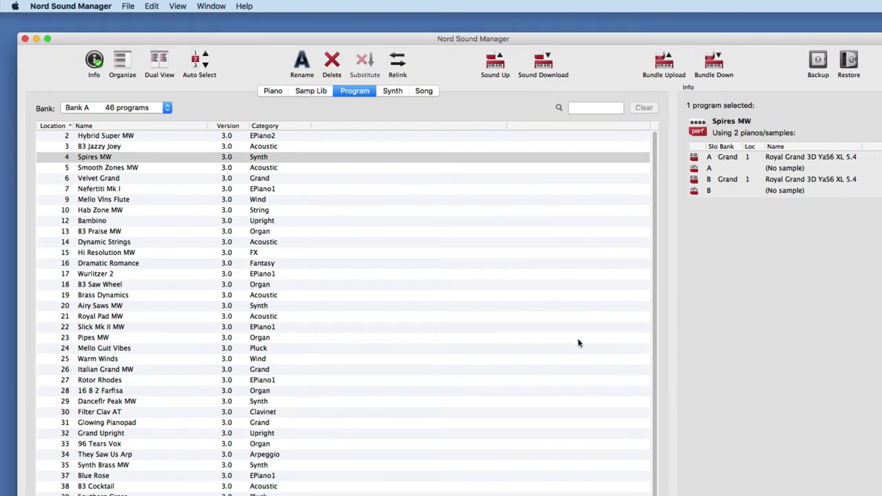
{"action": "left_click", "coordinate": [156, 6]}
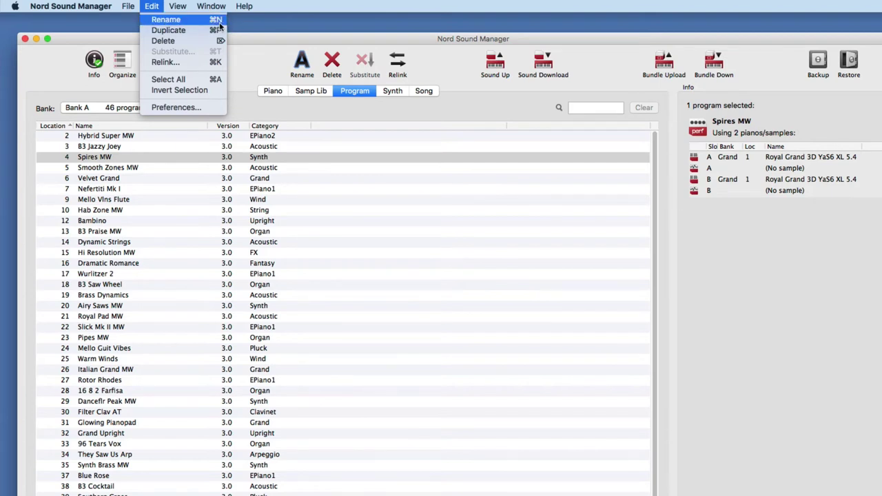
{"action": "left_click", "coordinate": [344, 36]}
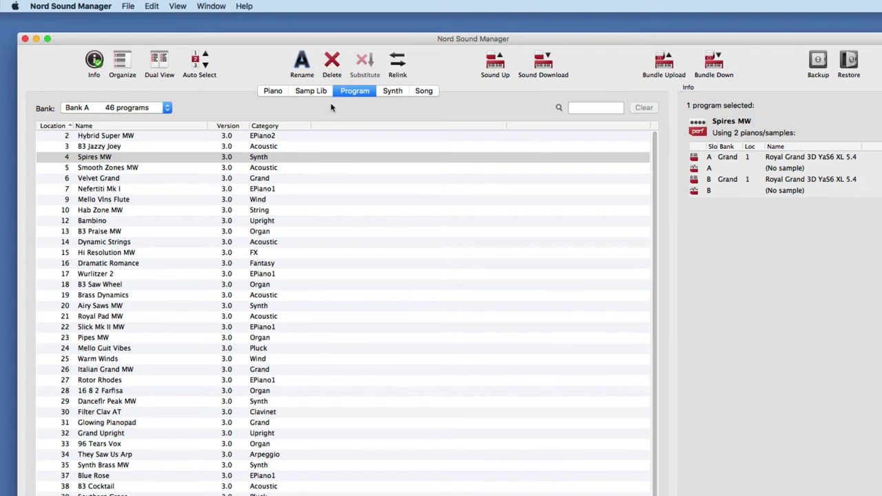
{"action": "key", "text": "Up"}
{"action": "key", "text": "Up"}
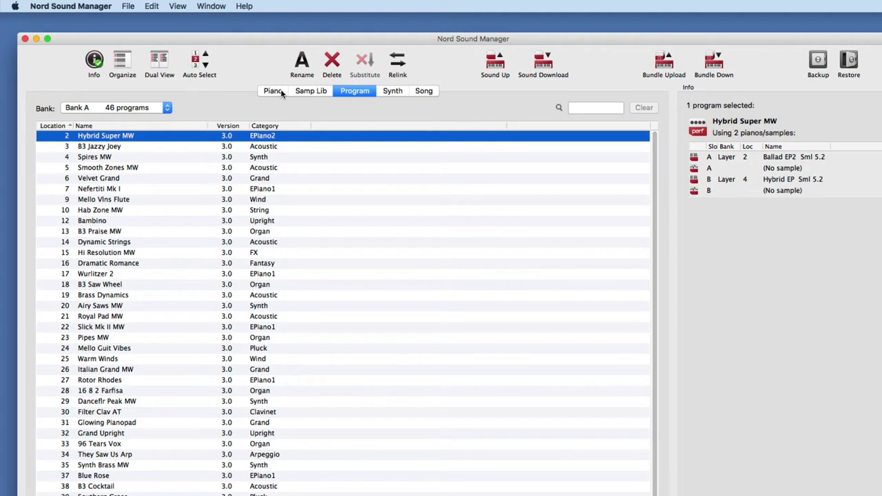
- Select the piano Clavinet D6 and examine the commands for uploading it
{"action": "left_click", "coordinate": [274, 91]}
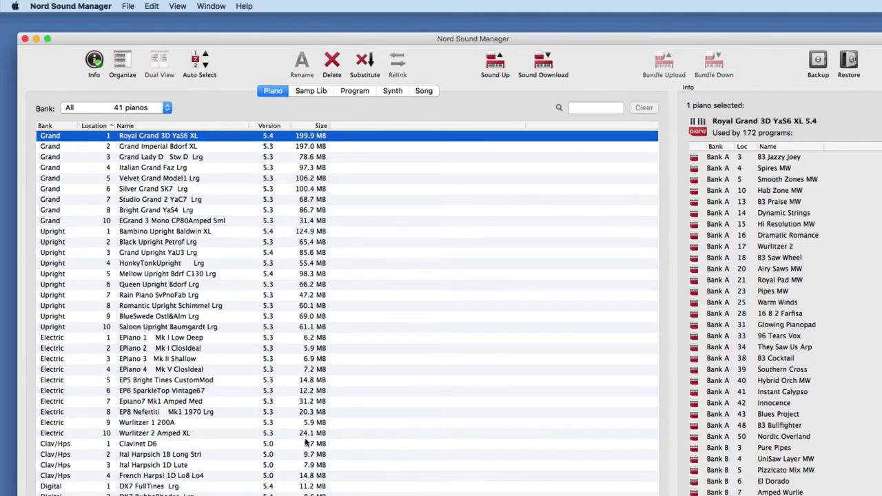
{"action": "left_click", "coordinate": [191, 445]}
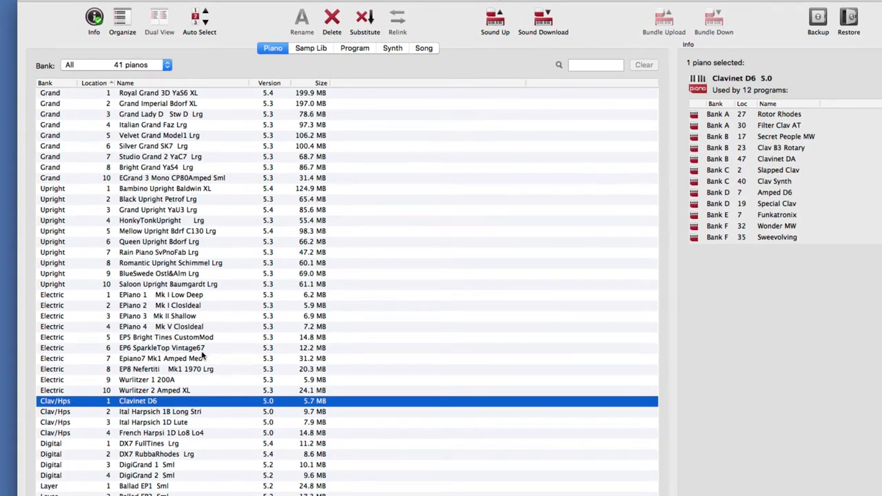
{"action": "right_click", "coordinate": [178, 406]}
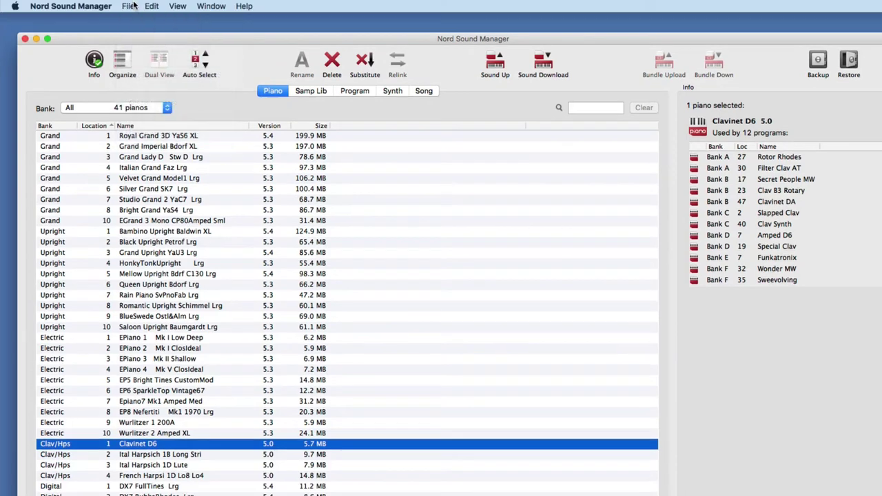
{"action": "left_click", "coordinate": [131, 5]}
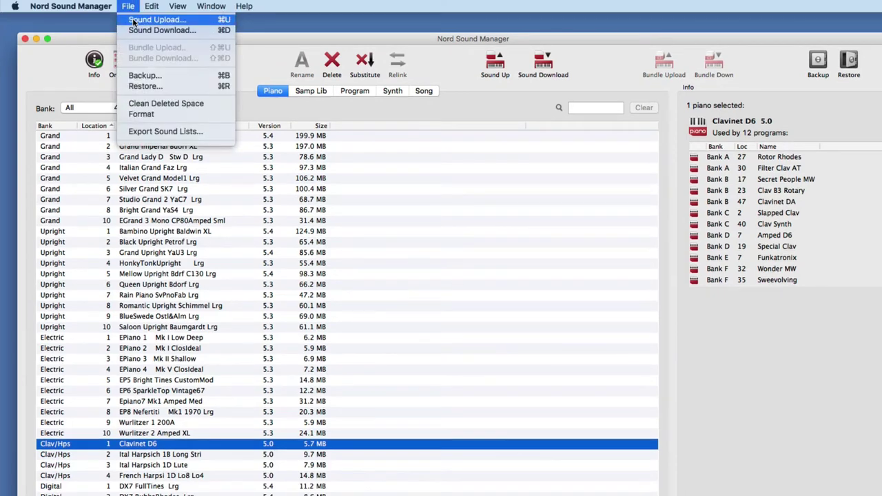
{"action": "left_click", "coordinate": [135, 20]}
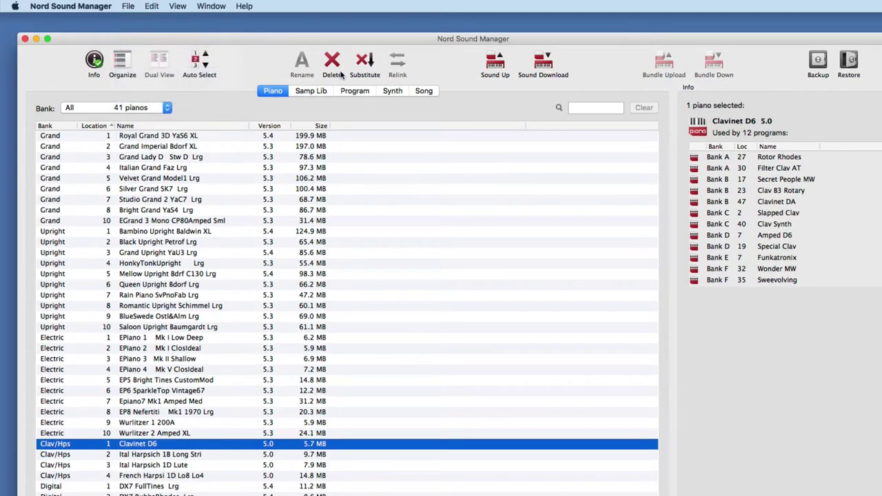
- Open Piano Upload, look through the available source banks and set the source to Selection
{"action": "left_click", "coordinate": [496, 65]}
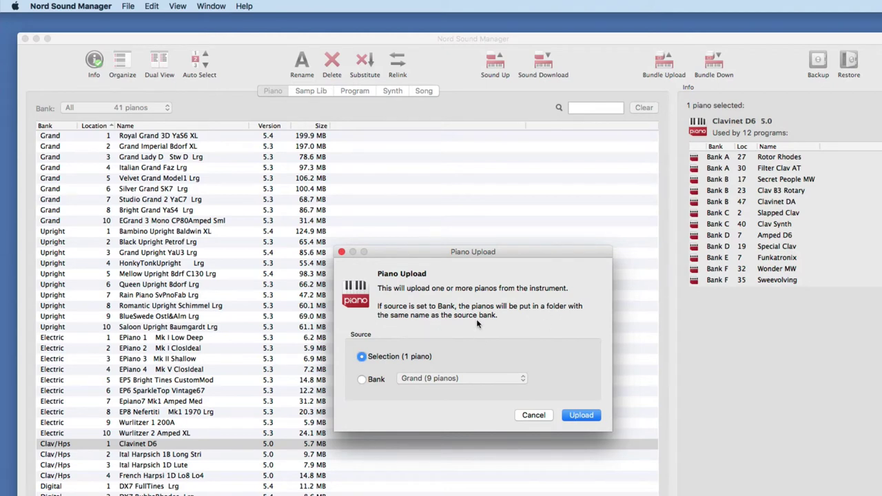
{"action": "left_click", "coordinate": [372, 381]}
{"action": "left_click", "coordinate": [464, 378]}
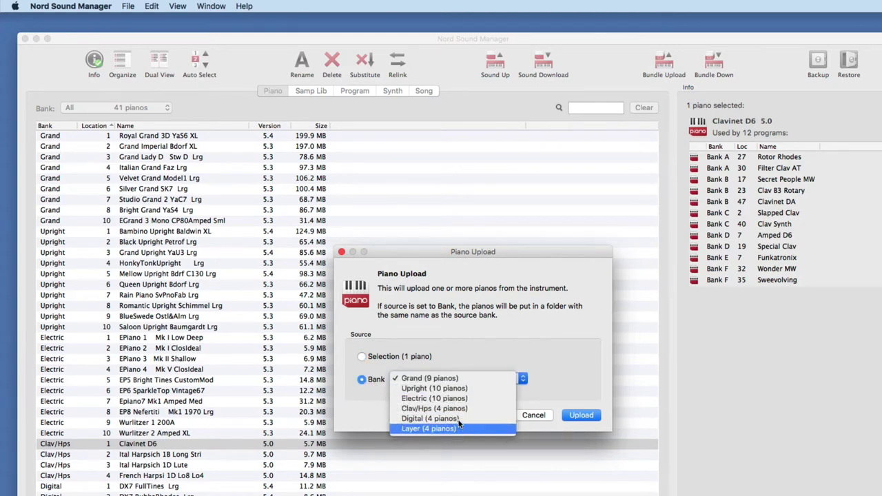
{"action": "left_click", "coordinate": [462, 384]}
{"action": "left_click", "coordinate": [403, 360]}
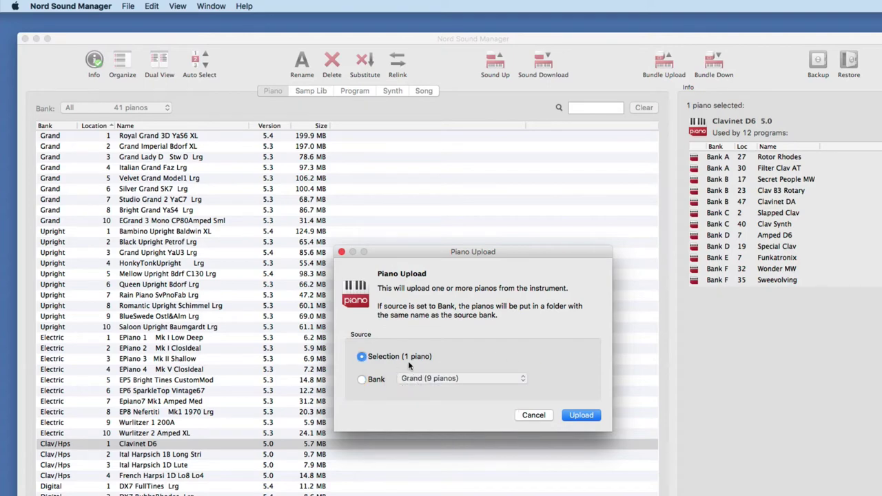
- Upload the selected Clavinet D6 piano to the RAM Disk
{"action": "left_click", "coordinate": [571, 419]}
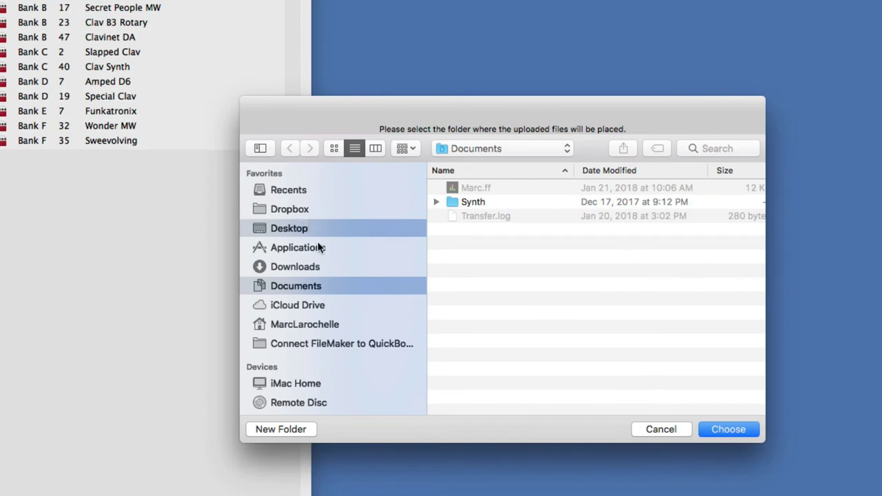
{"action": "scroll", "coordinate": [294, 366], "scroll_direction": "down", "scroll_amount": 3}
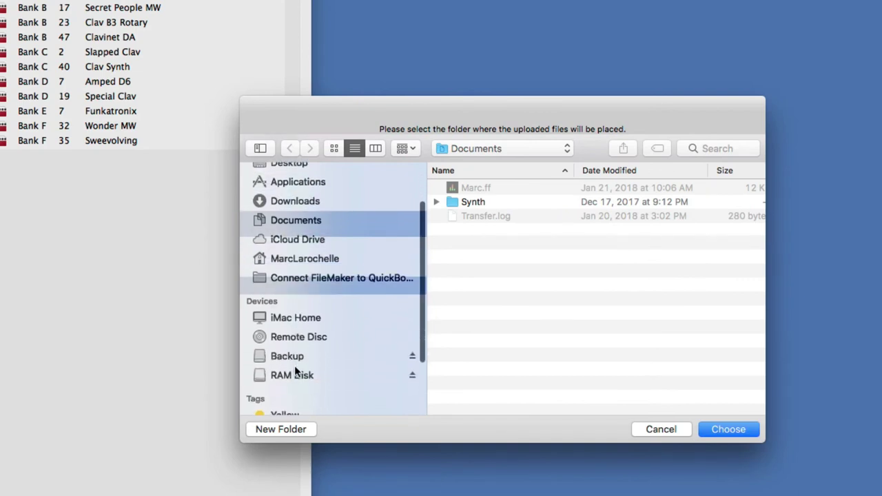
{"action": "left_click", "coordinate": [291, 373]}
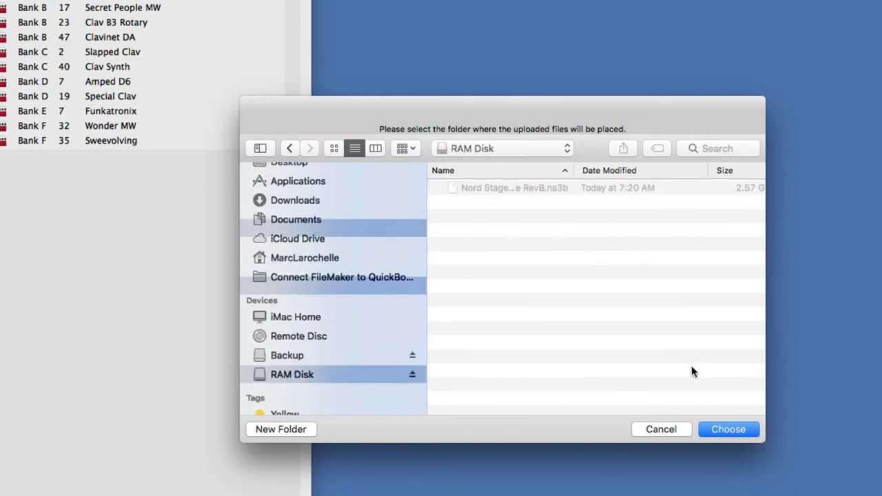
{"action": "left_click", "coordinate": [727, 429]}
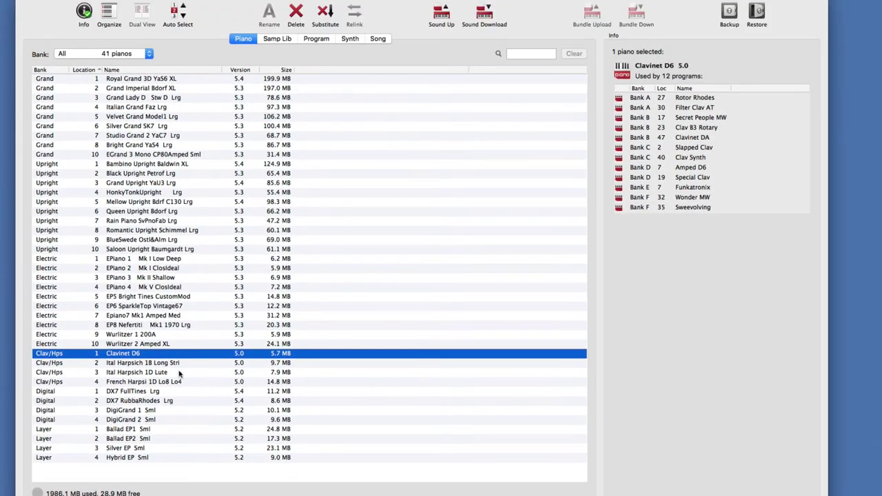
- Upload the pianos Clavinet D6, Ital Harpsich 1B Long Stri and Ital Harpsich 1D Lute together to the RAM Disk
{"action": "left_click", "coordinate": [147, 310]}
{"action": "left_click", "coordinate": [156, 364], "text": "shift"}
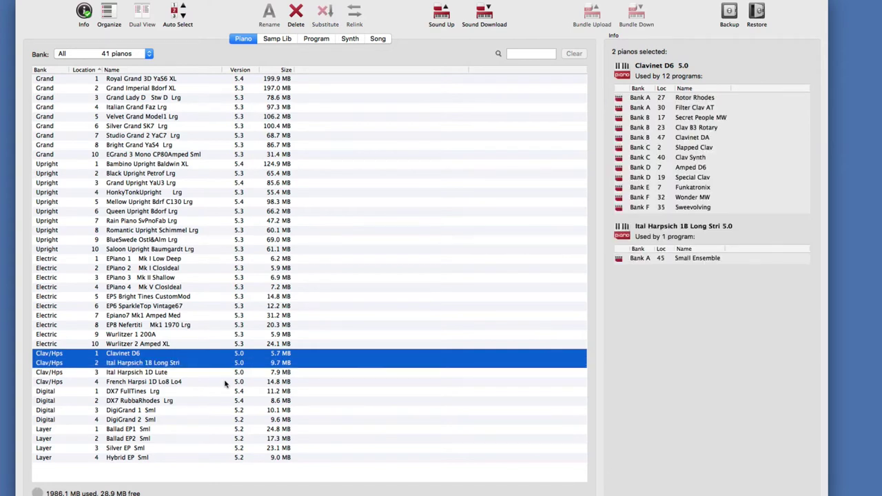
{"action": "left_click", "coordinate": [161, 373], "text": "shift"}
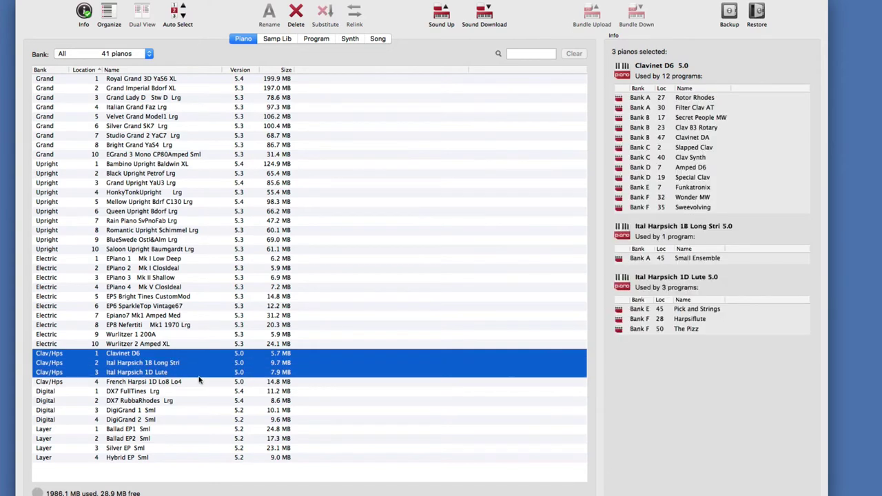
{"action": "left_click", "coordinate": [442, 14]}
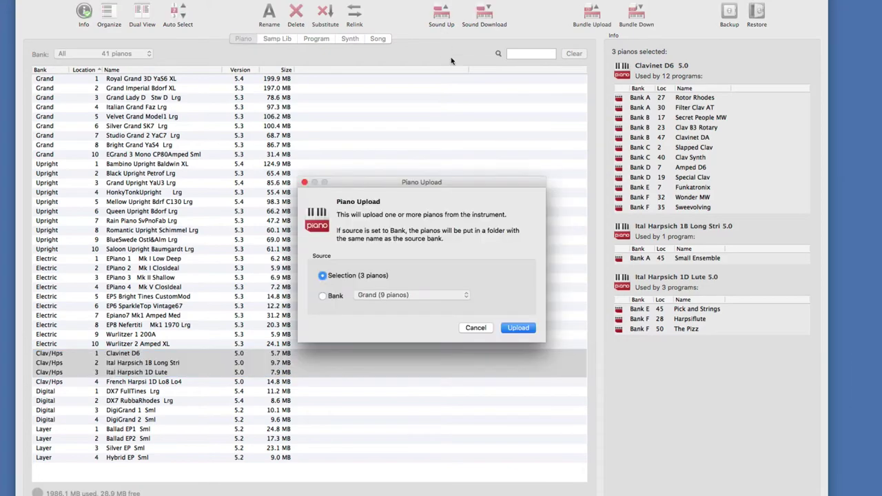
{"action": "left_click", "coordinate": [524, 332]}
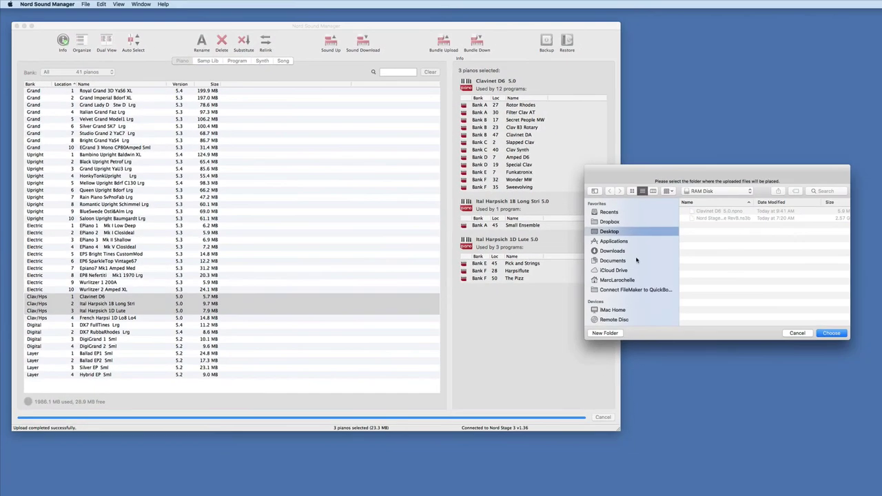
{"action": "left_click", "coordinate": [827, 333]}
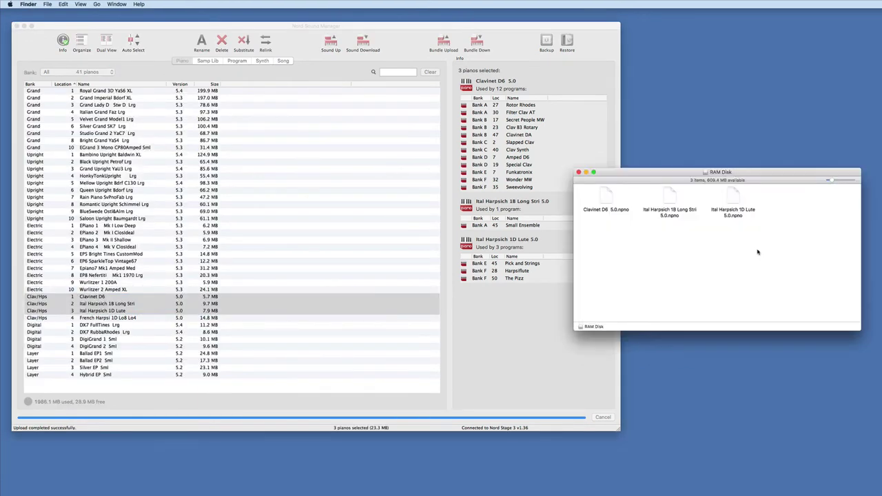
- Review the three uploaded piano files on the RAM Disk as a detailed list and close the window
{"action": "left_click_drag", "start_coordinate": [790, 254], "coordinate": [582, 186]}
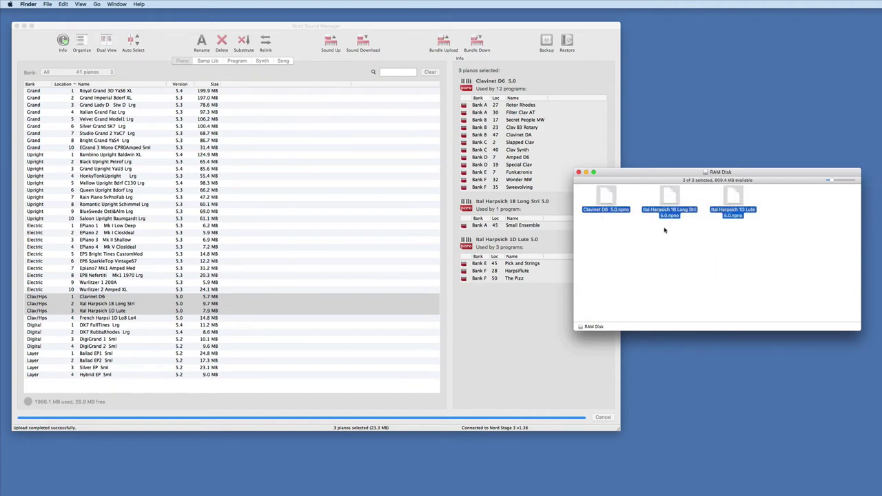
{"action": "key", "text": "super+2"}
{"action": "left_click", "coordinate": [724, 238]}
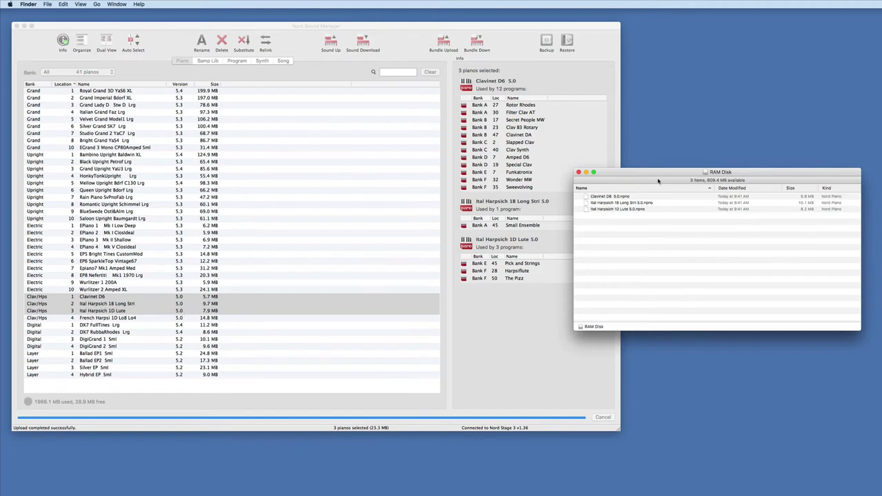
{"action": "left_click_drag", "start_coordinate": [658, 181], "coordinate": [400, 220]}
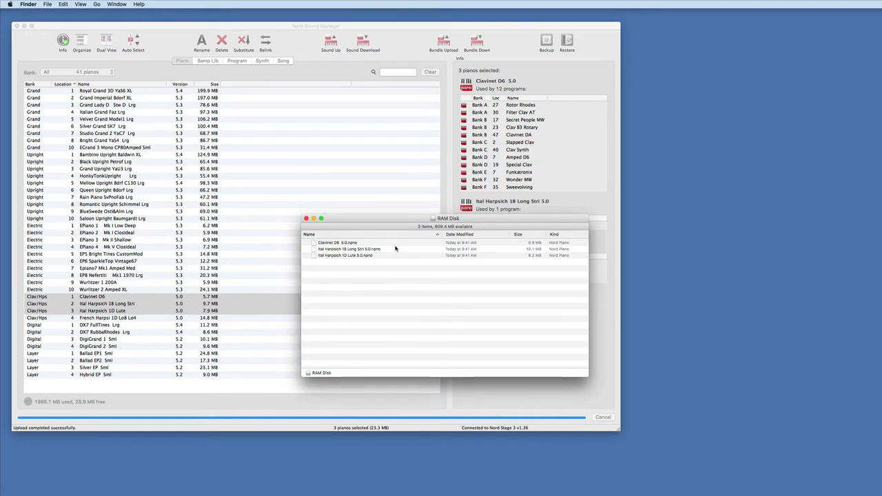
{"action": "left_click", "coordinate": [306, 219]}
- Select the grand piano Italian Grand Faz Lrg and view the programs that use it
{"action": "left_click", "coordinate": [332, 179]}
{"action": "left_click", "coordinate": [333, 176]}
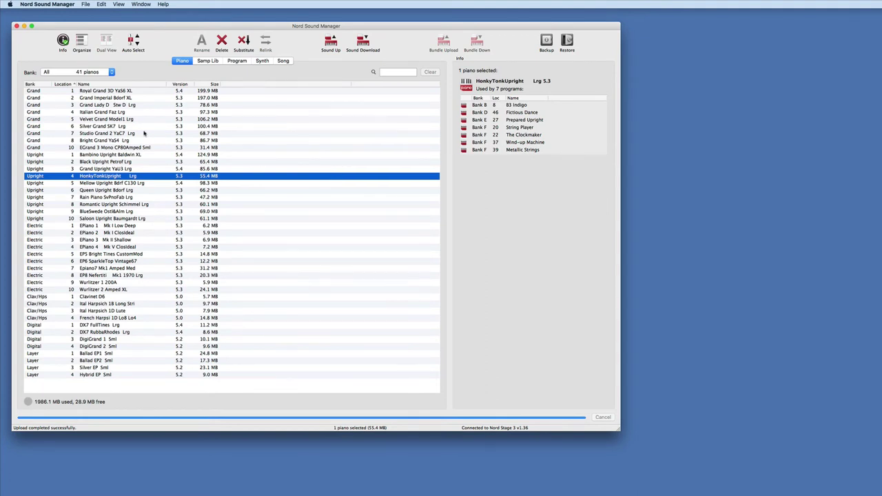
{"action": "left_click", "coordinate": [104, 113]}
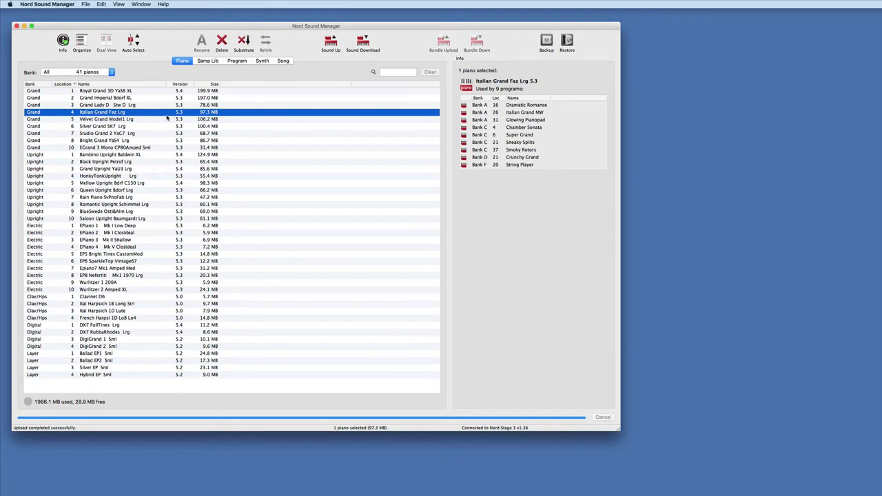
- Switch to Safari, enlarge its window and open the website nordkeyboards.com
{"action": "key", "text": "super+space"}
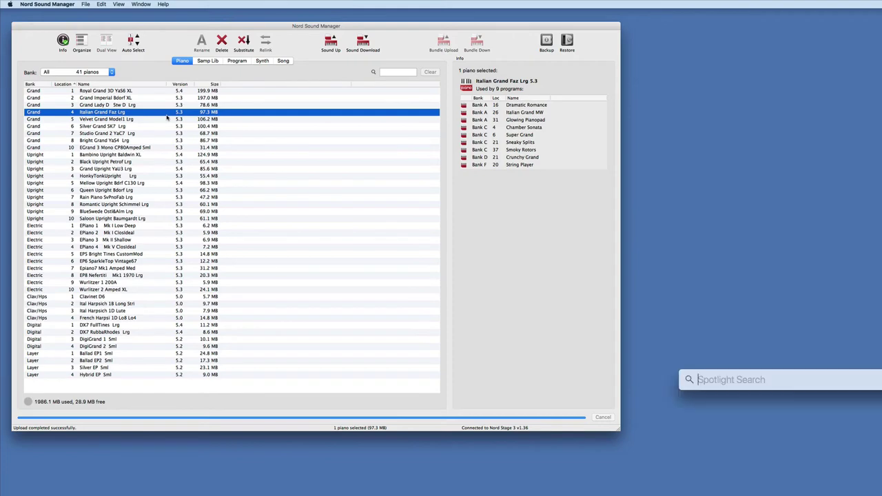
{"action": "type", "text": "saf"}
{"action": "key", "text": "Return"}
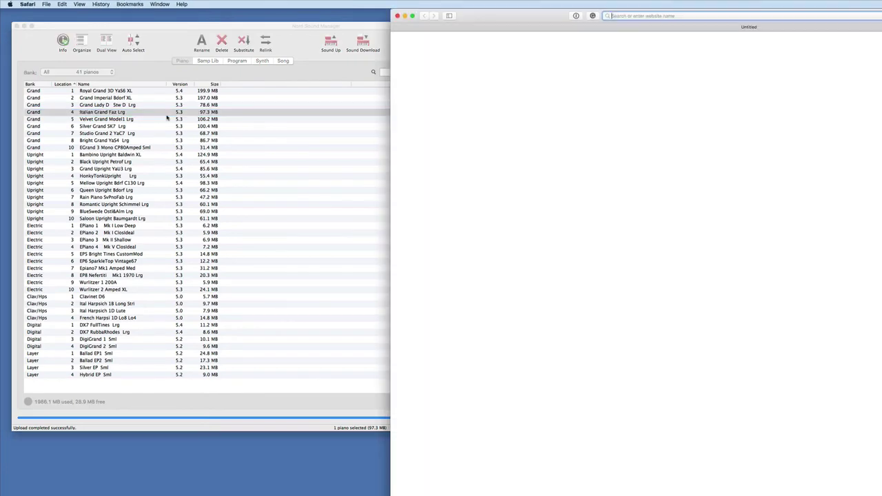
{"action": "left_click", "coordinate": [413, 15]}
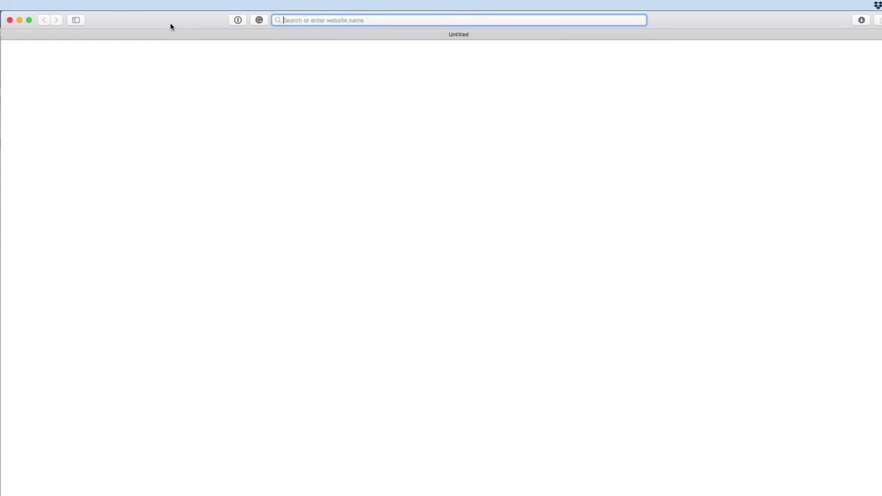
{"action": "type", "text": "nordkeyboards.com"}
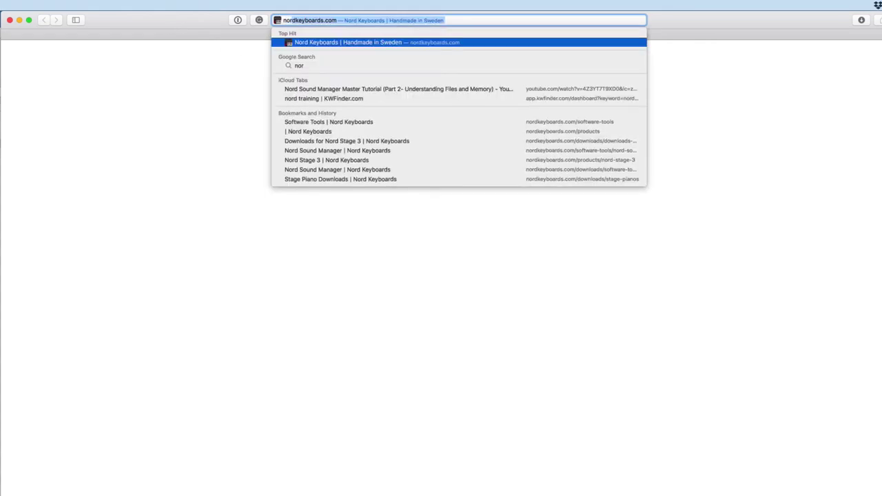
{"action": "key", "text": "Return"}
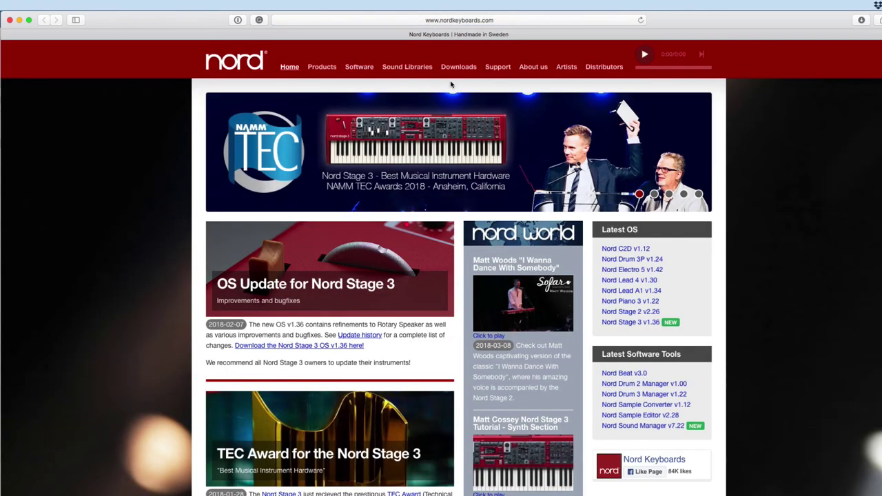
- Open the Italian Grand page among the Grand Pianos of the Nord Piano Library
{"action": "left_click", "coordinate": [414, 67]}
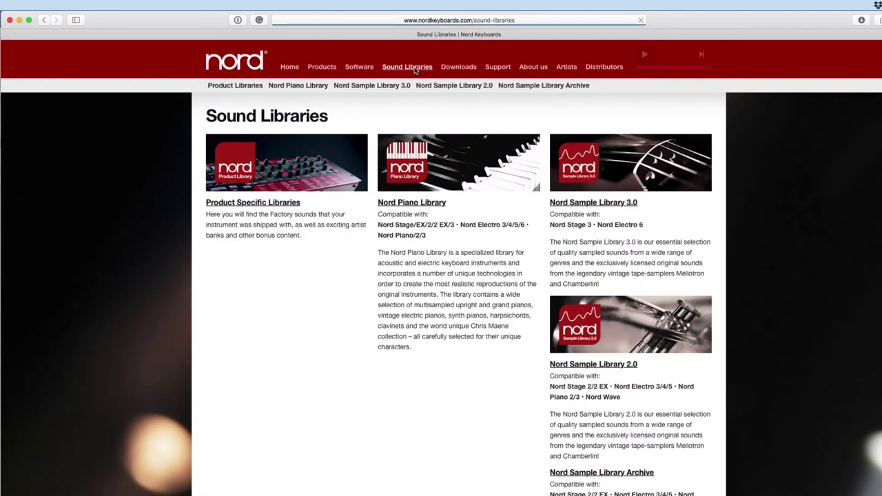
{"action": "left_click", "coordinate": [420, 202]}
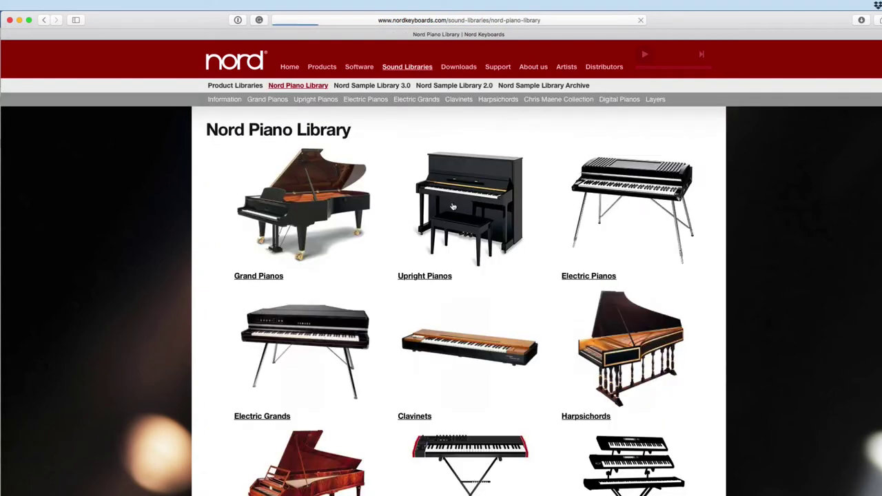
{"action": "left_click", "coordinate": [259, 278]}
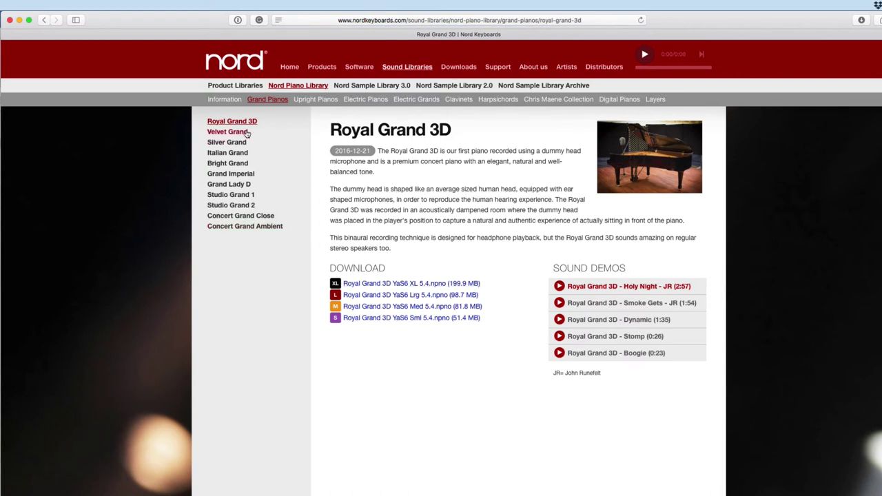
{"action": "left_click", "coordinate": [229, 154]}
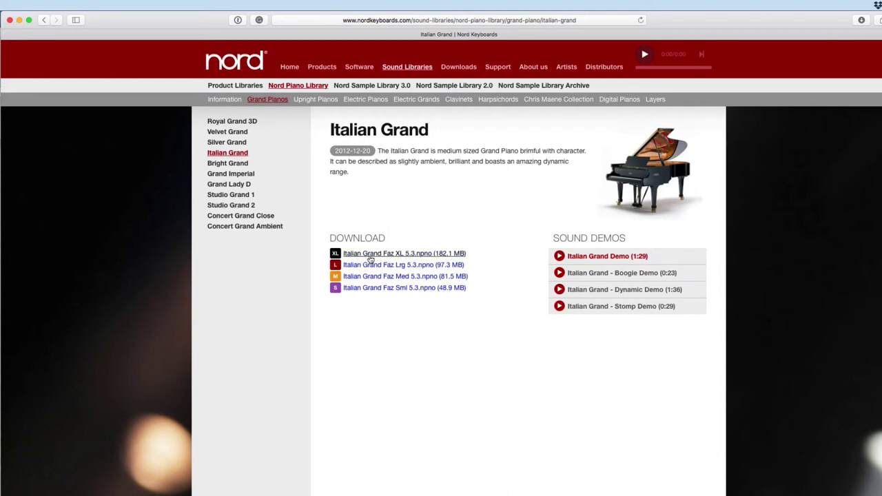
- Download Italian Grand Faz XL 5.3.npno to the RAM Disk and check the download's progress
{"action": "left_click", "coordinate": [424, 253]}
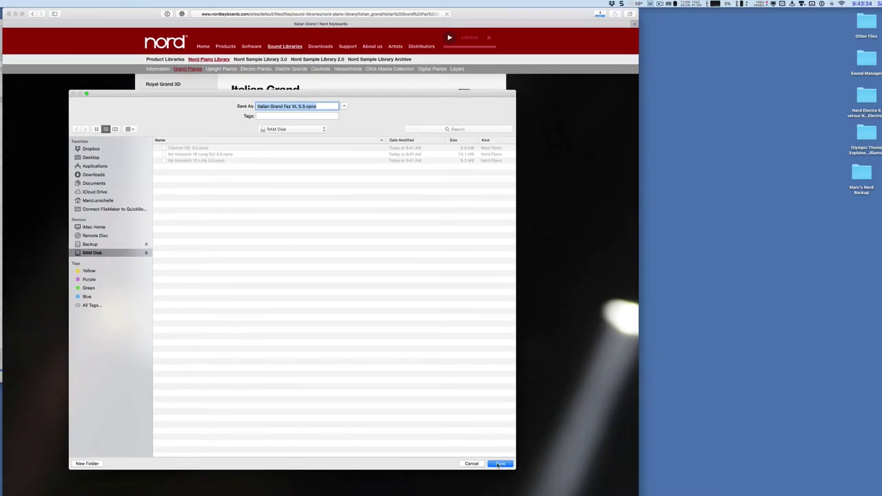
{"action": "left_click", "coordinate": [496, 466]}
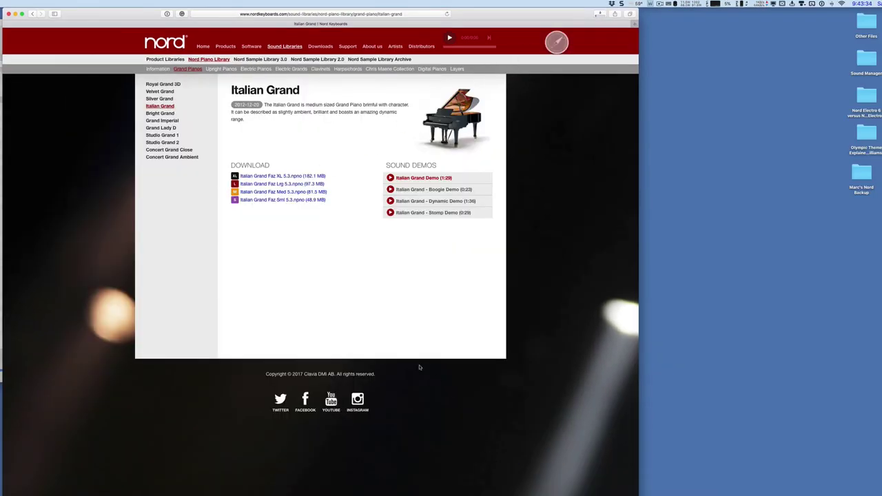
{"action": "left_click", "coordinate": [600, 14]}
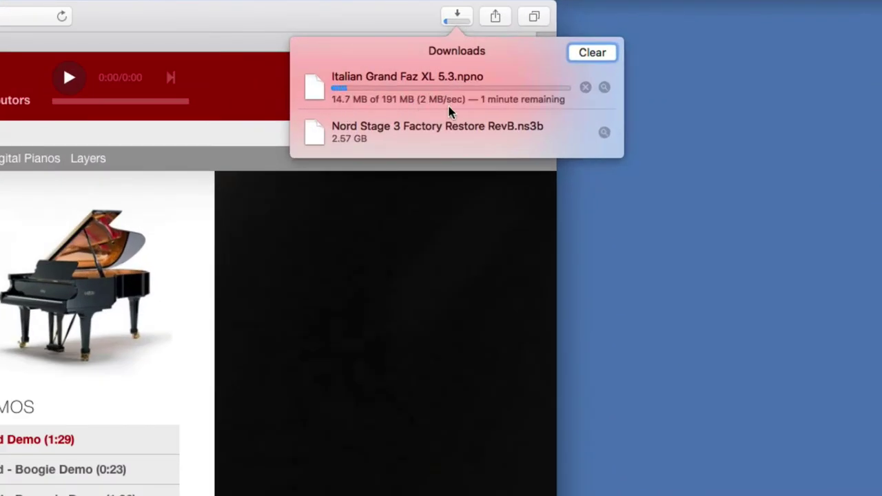
- Return to Nord Sound Manager and examine the programs using Royal Grand 3D YaS6 XL and Italian Grand Faz Lrg
{"action": "left_click", "coordinate": [492, 274]}
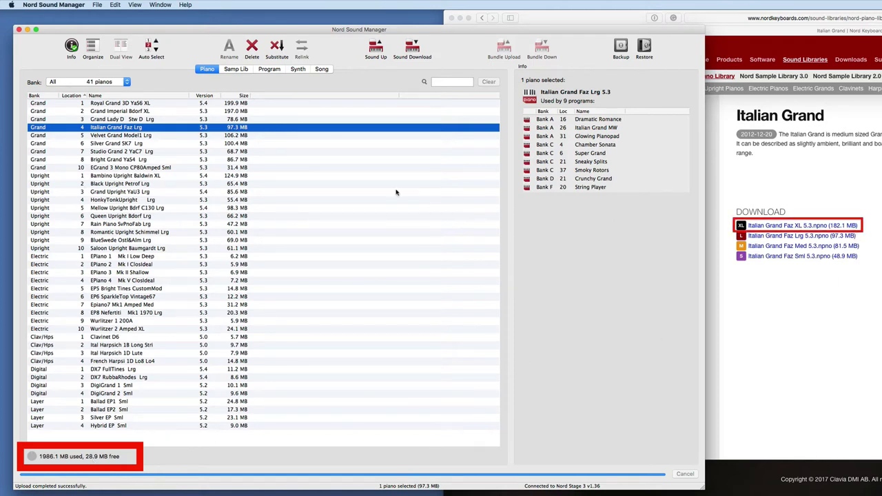
{"action": "left_click", "coordinate": [151, 104]}
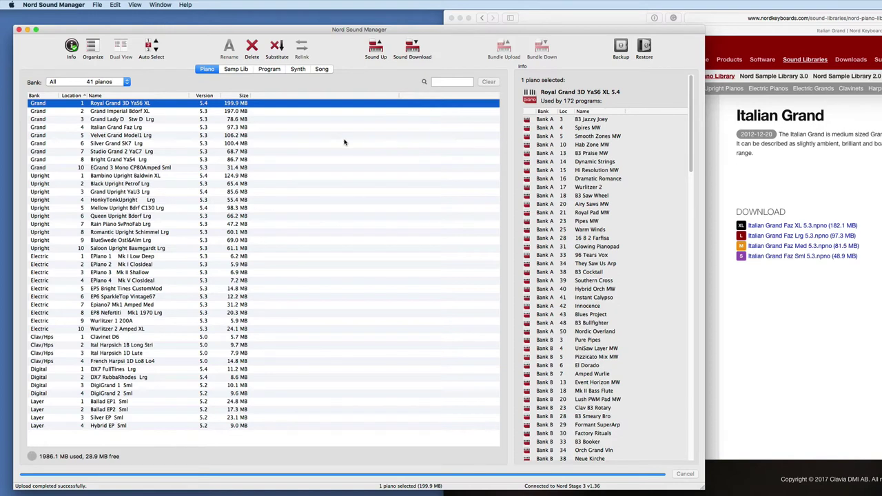
{"action": "left_click", "coordinate": [130, 128]}
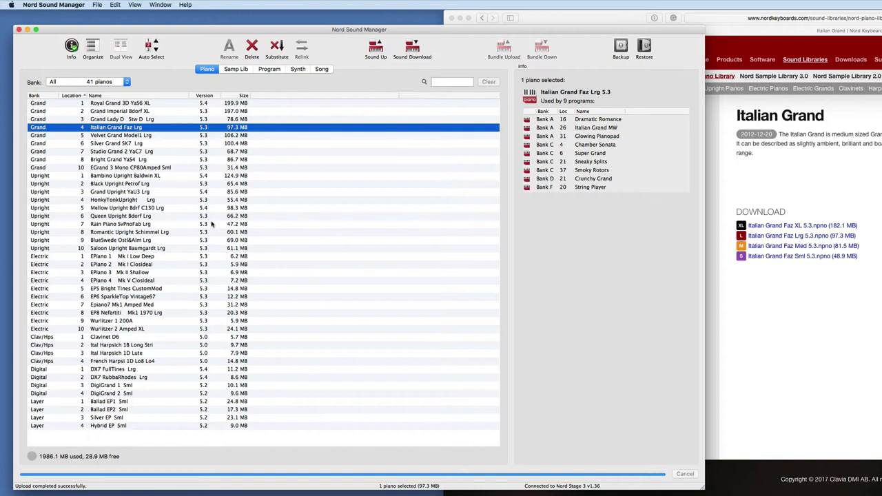
- Try to substitute Italian Grand Faz Lrg with the file Italian Grand Faz XL 5.3.npno from the RAM Disk
{"action": "right_click", "coordinate": [180, 129]}
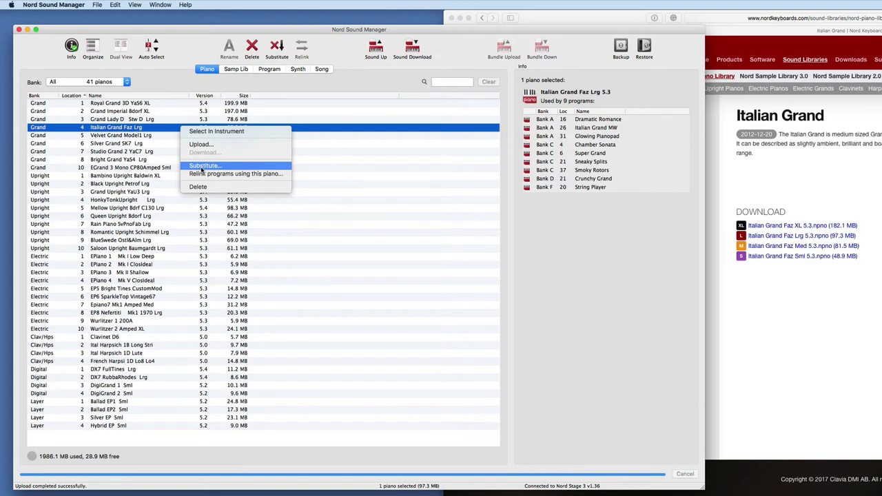
{"action": "left_click", "coordinate": [300, 51]}
{"action": "left_click", "coordinate": [276, 46]}
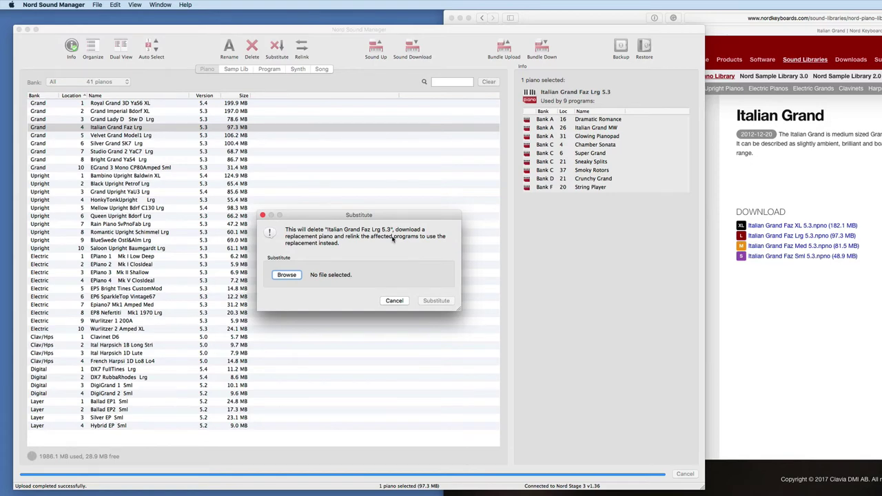
{"action": "left_click", "coordinate": [287, 275]}
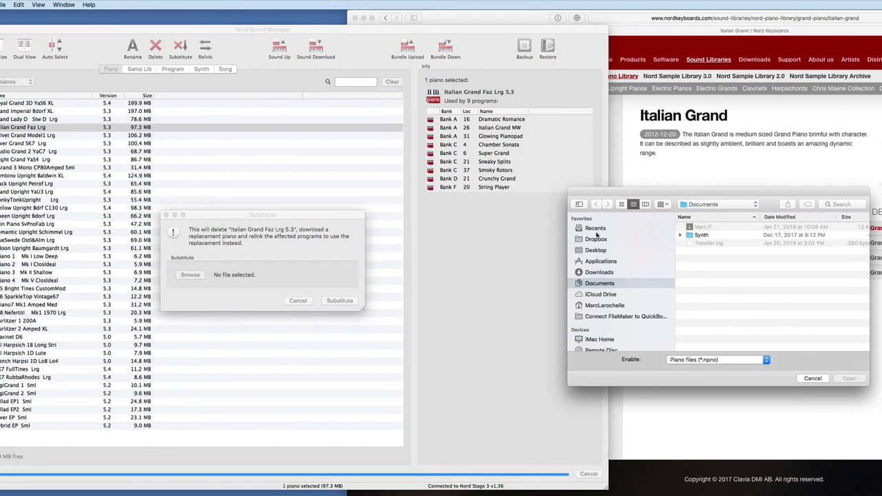
{"action": "scroll", "coordinate": [601, 323], "scroll_direction": "down", "scroll_amount": 2}
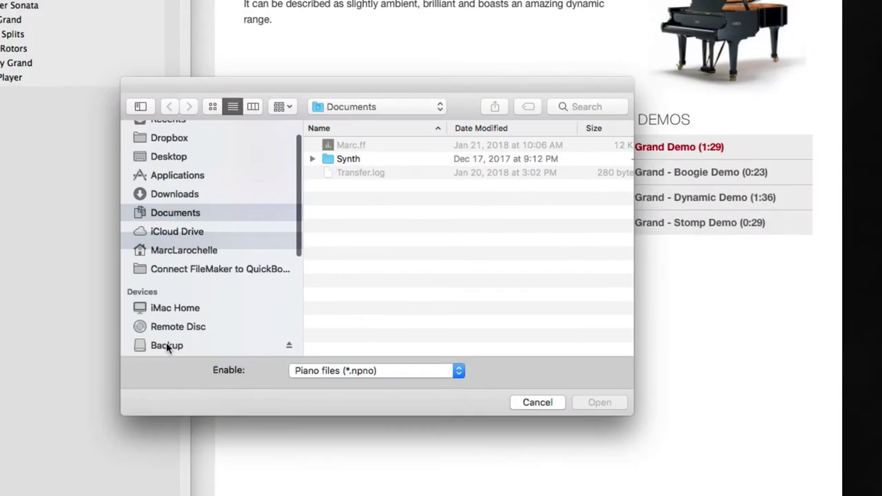
{"action": "scroll", "coordinate": [597, 341], "scroll_direction": "down", "scroll_amount": 2}
{"action": "left_click", "coordinate": [597, 336]}
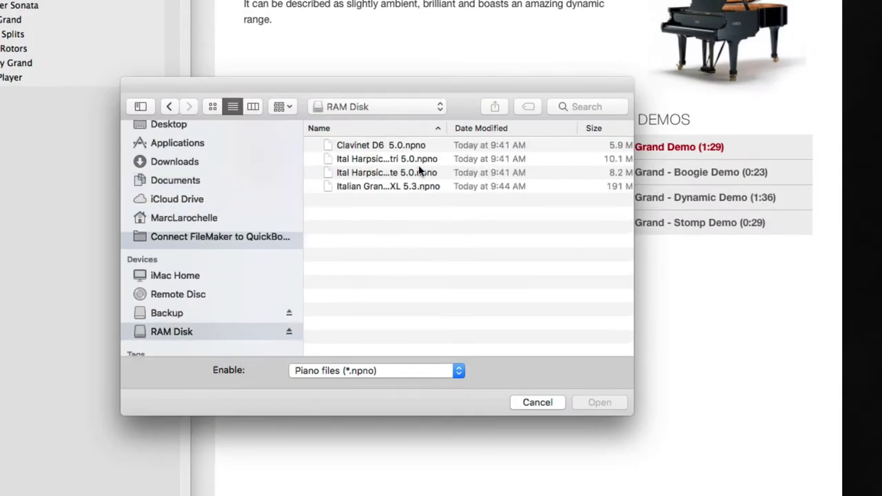
{"action": "left_click_drag", "start_coordinate": [633, 187], "coordinate": [834, 188]}
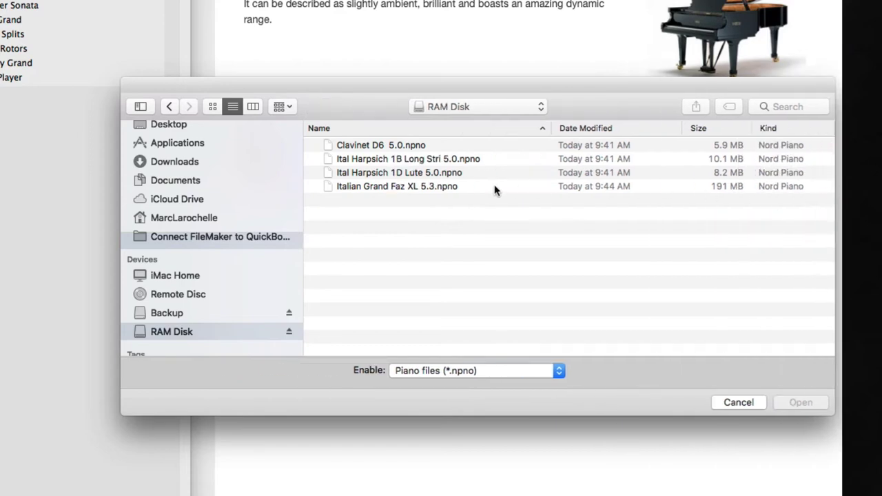
{"action": "left_click", "coordinate": [469, 190]}
{"action": "left_click", "coordinate": [801, 402]}
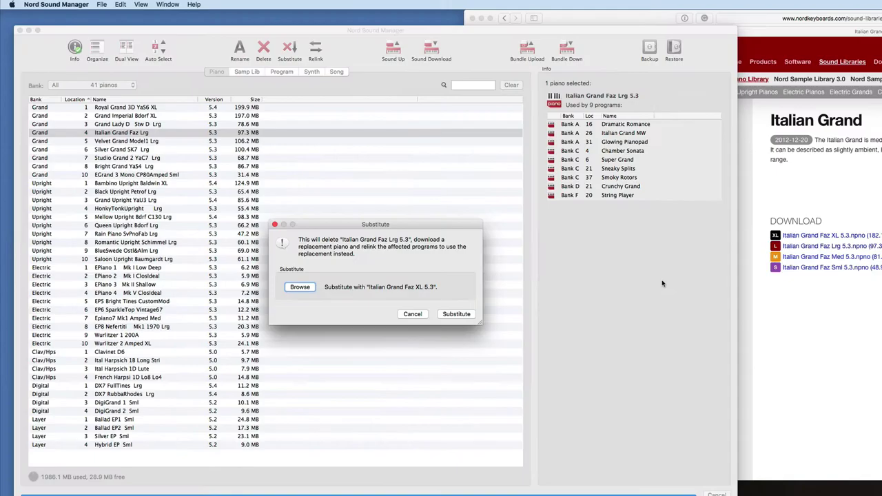
{"action": "left_click", "coordinate": [451, 315]}
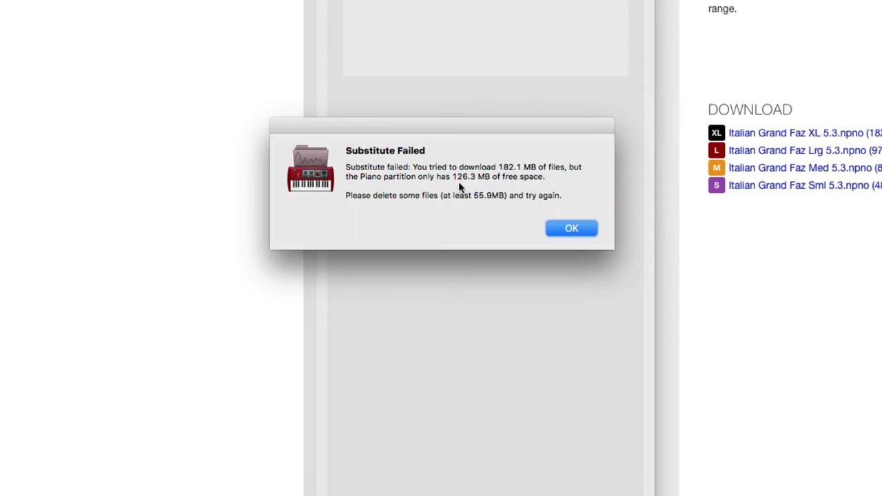
{"action": "left_click", "coordinate": [572, 228]}
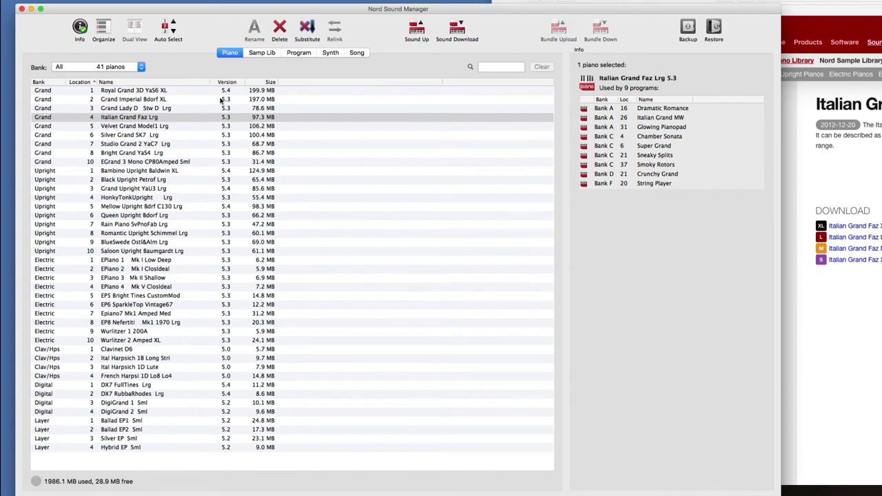
- Delete all four pianos in the Clav/Hps bank: Clavinet D6, Ital Harpsich 18 Long Stri, Ital Harpsich 1D Lute and French Harpsi 1D Lo8 Lo4
{"action": "left_click", "coordinate": [124, 67]}
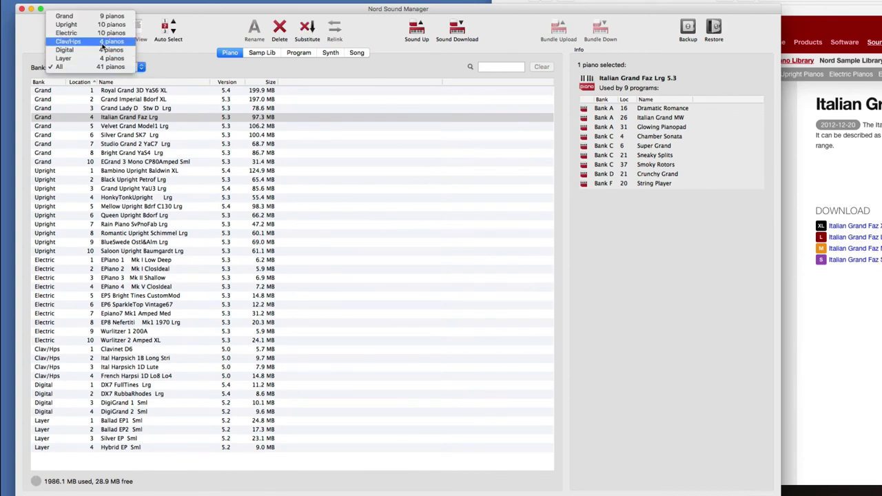
{"action": "left_click", "coordinate": [102, 41]}
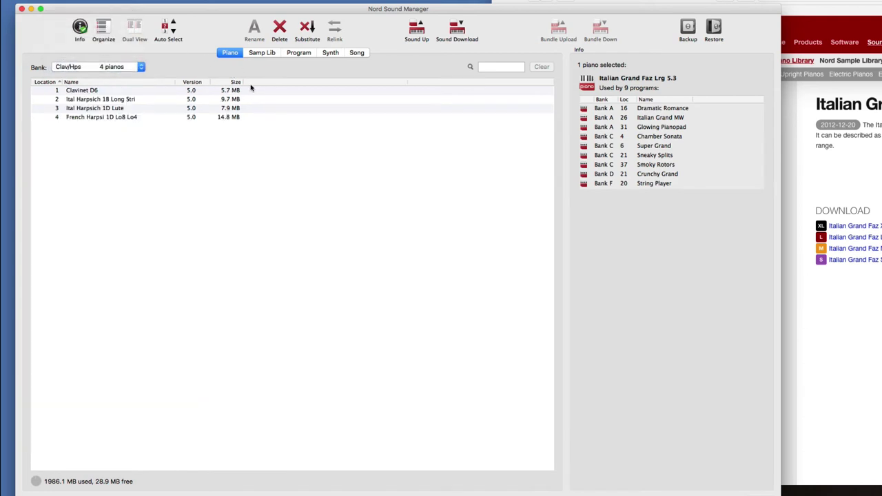
{"action": "left_click", "coordinate": [251, 89]}
{"action": "right_click", "coordinate": [237, 117]}
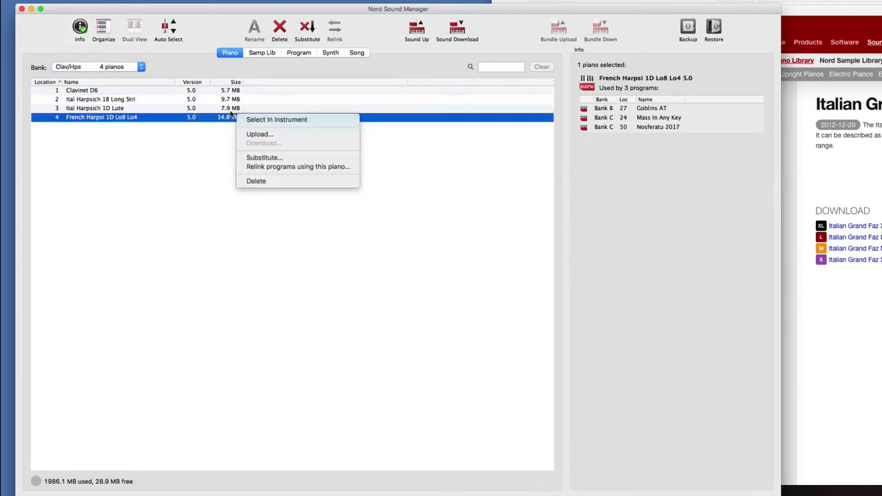
{"action": "left_click", "coordinate": [216, 98]}
{"action": "left_click", "coordinate": [215, 92], "text": "shift"}
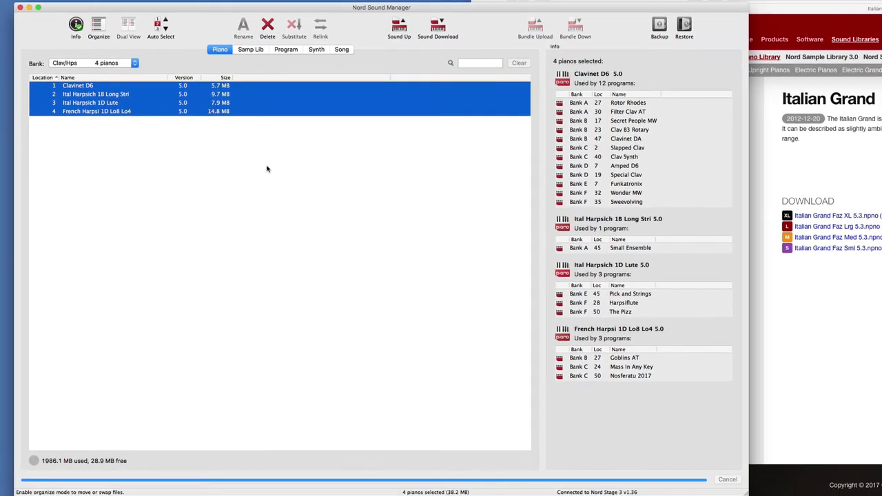
{"action": "right_click", "coordinate": [168, 108]}
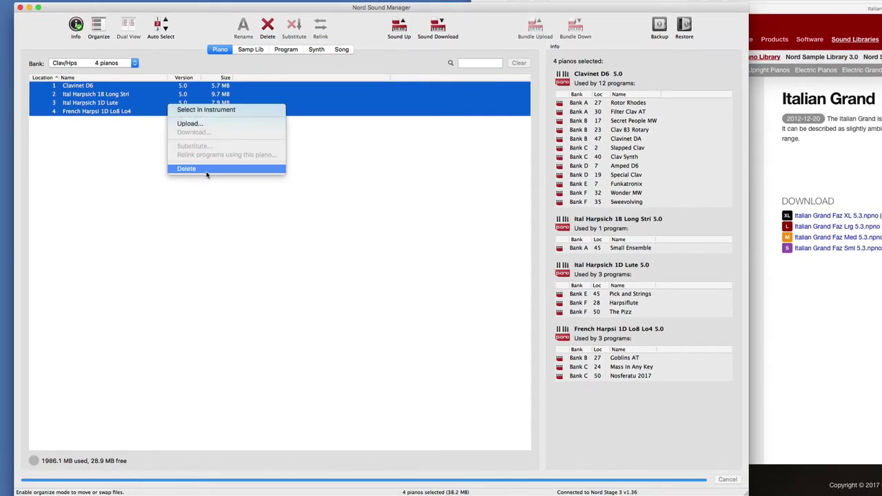
{"action": "left_click", "coordinate": [248, 172]}
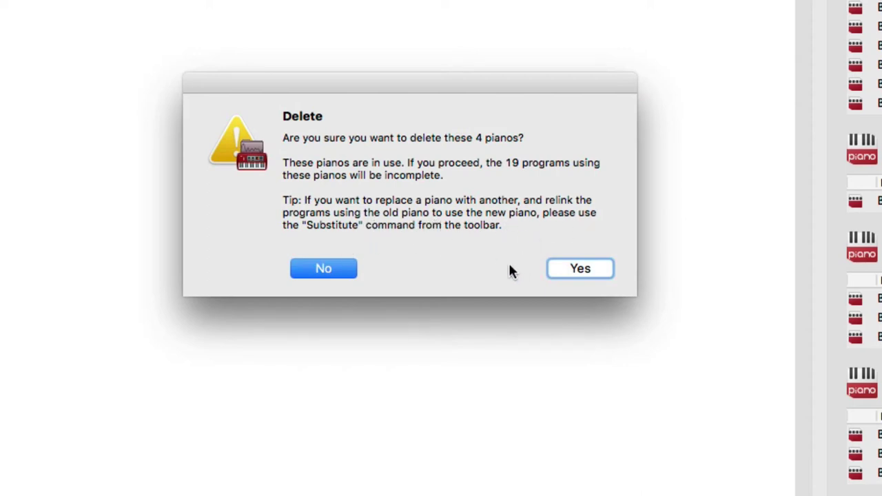
{"action": "left_click", "coordinate": [579, 269]}
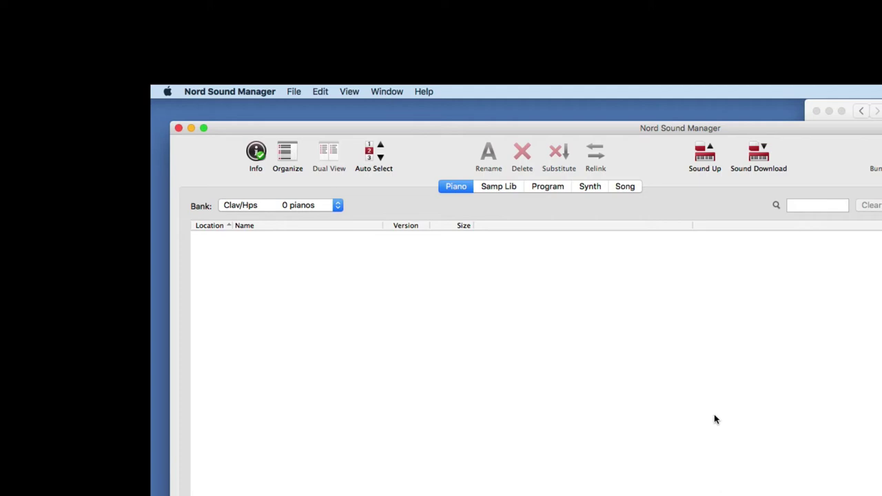
- Examine the Bank A programs for entries that reference missing pianos
{"action": "left_click", "coordinate": [547, 187]}
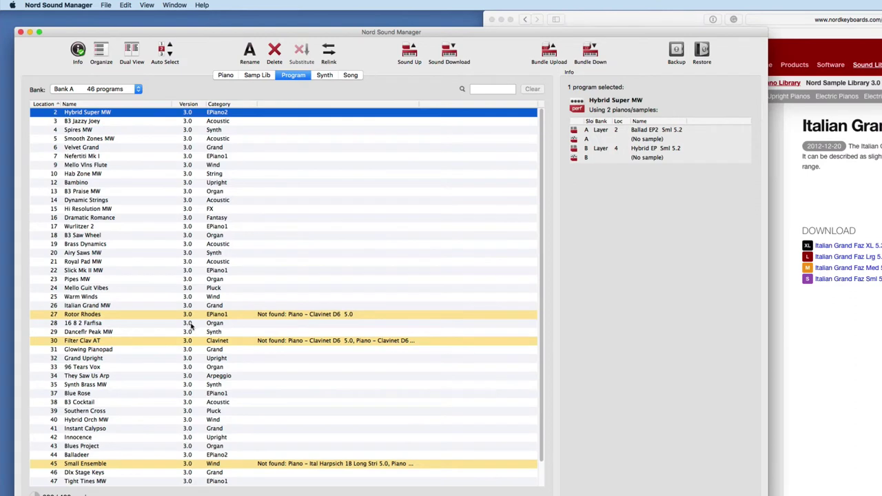
{"action": "scroll", "coordinate": [482, 492], "scroll_direction": "down", "scroll_amount": 3}
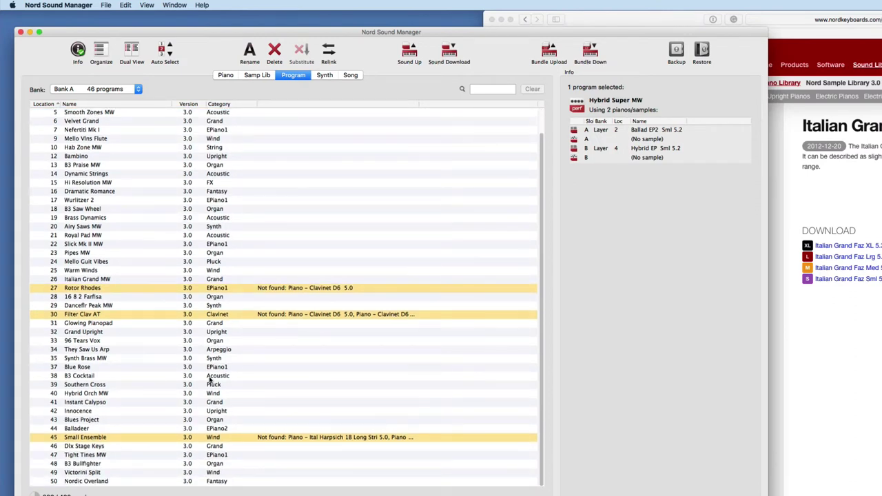
{"action": "scroll", "coordinate": [225, 380], "scroll_direction": "up", "scroll_amount": 3}
{"action": "scroll", "coordinate": [231, 372], "scroll_direction": "down", "scroll_amount": 3}
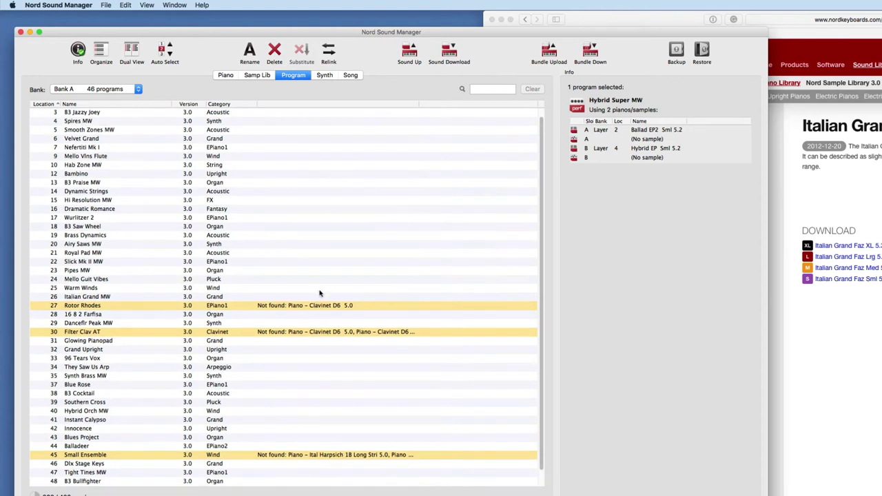
{"action": "scroll", "coordinate": [320, 295], "scroll_direction": "up", "scroll_amount": 3}
{"action": "scroll", "coordinate": [319, 353], "scroll_direction": "down", "scroll_amount": 3}
{"action": "scroll", "coordinate": [316, 352], "scroll_direction": "up", "scroll_amount": 3}
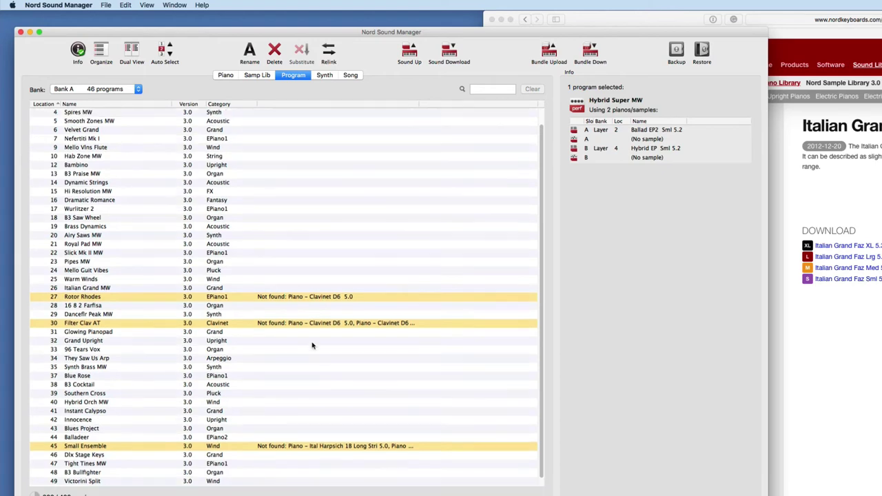
- Return to the pianos, show the Grand bank and view the programs using Grand Imperial Bdorf XL
{"action": "left_click", "coordinate": [261, 77]}
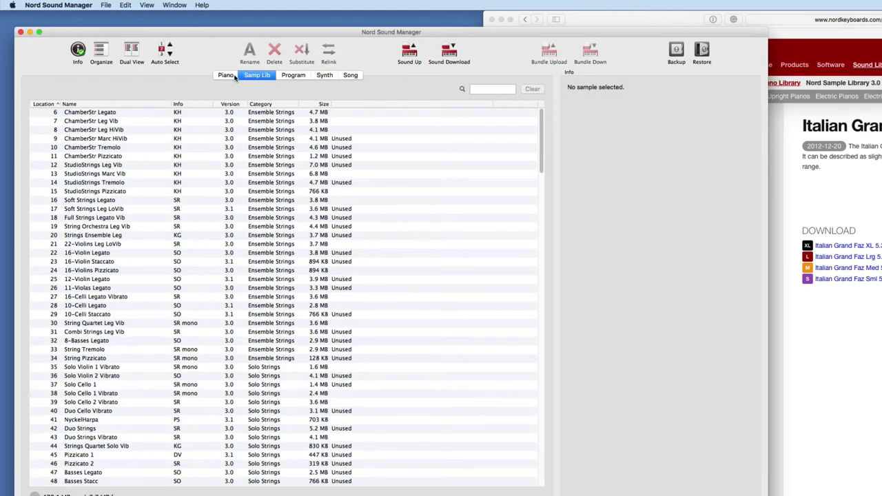
{"action": "left_click", "coordinate": [232, 77]}
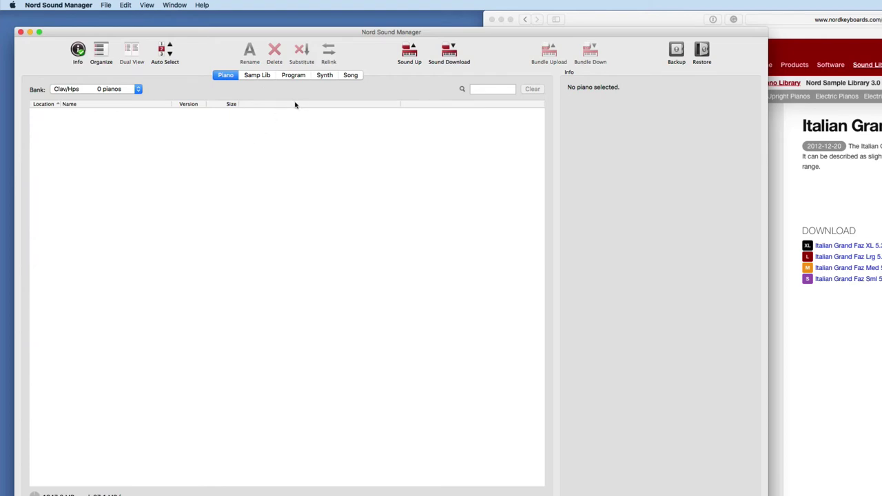
{"action": "left_click", "coordinate": [126, 89]}
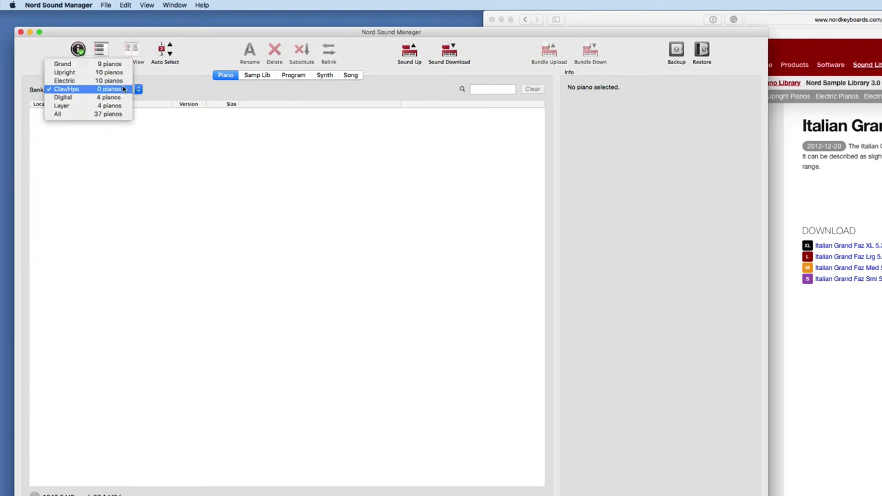
{"action": "left_click", "coordinate": [103, 62]}
{"action": "left_click", "coordinate": [217, 240]}
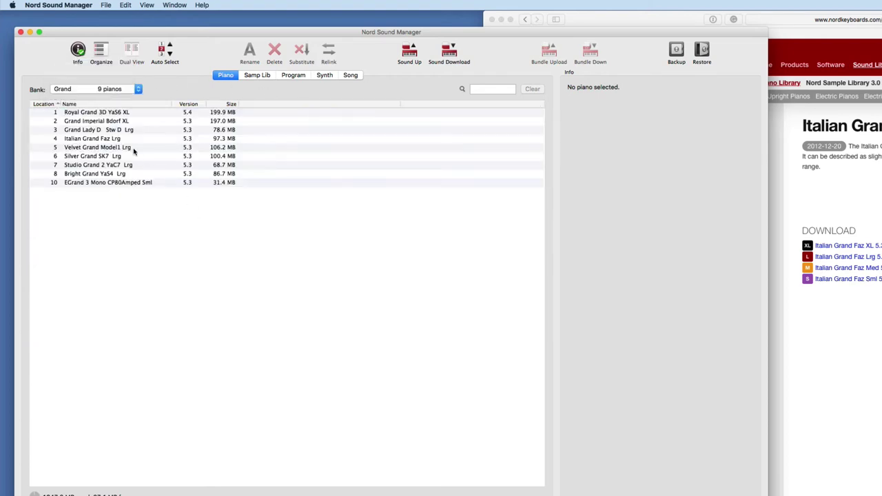
{"action": "left_click", "coordinate": [118, 121]}
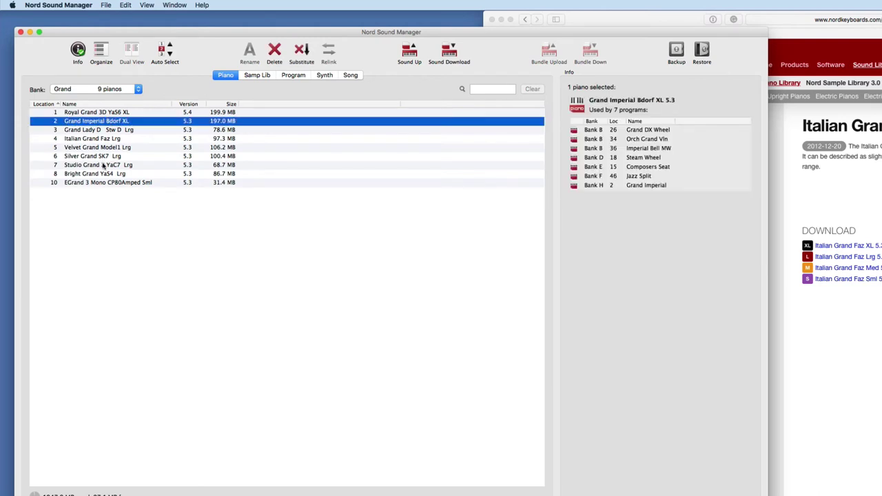
- Try to substitute the Italian Grand Faz Lrg piano with Italian Grand Faz XL 5.3.npno from the RAM Disk
{"action": "left_click", "coordinate": [102, 139]}
{"action": "right_click", "coordinate": [111, 140]}
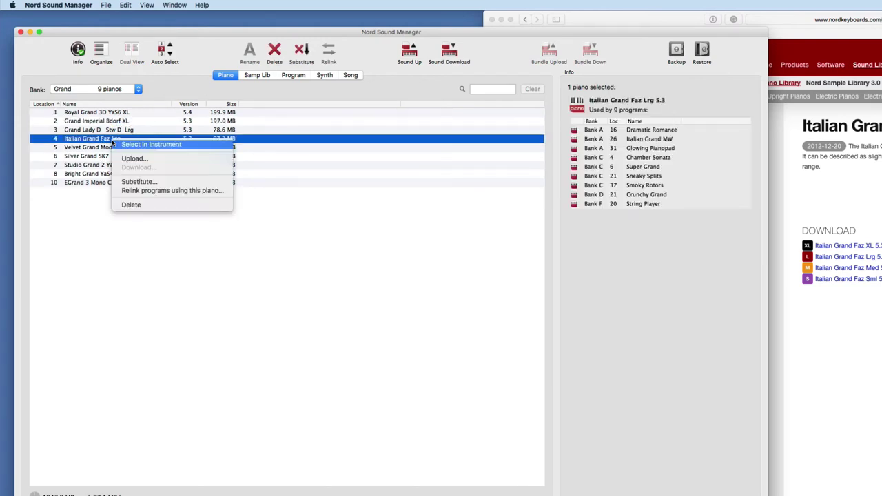
{"action": "left_click", "coordinate": [632, 223]}
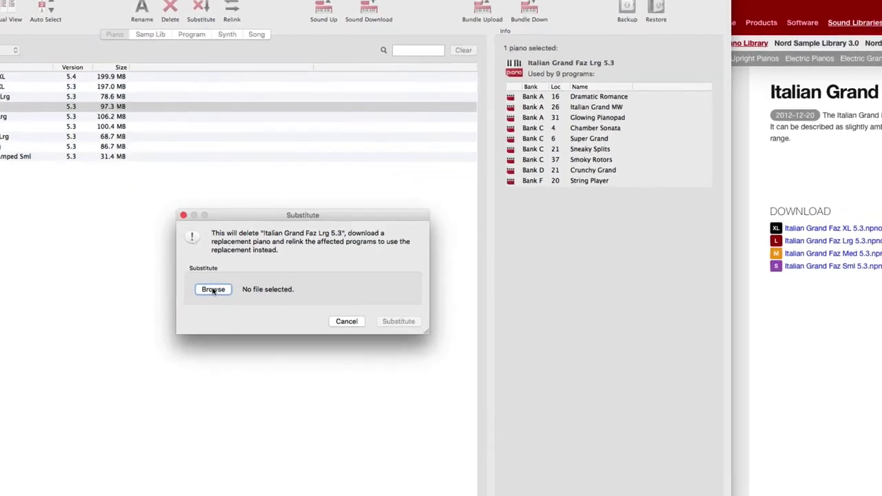
{"action": "left_click", "coordinate": [310, 299]}
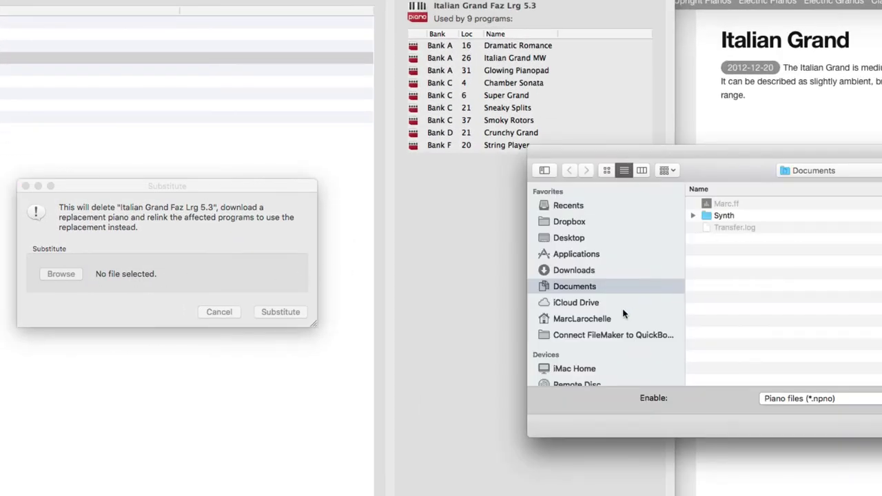
{"action": "scroll", "coordinate": [579, 372], "scroll_direction": "down", "scroll_amount": 2}
{"action": "scroll", "coordinate": [579, 376], "scroll_direction": "down", "scroll_amount": 4}
{"action": "left_click", "coordinate": [572, 330]}
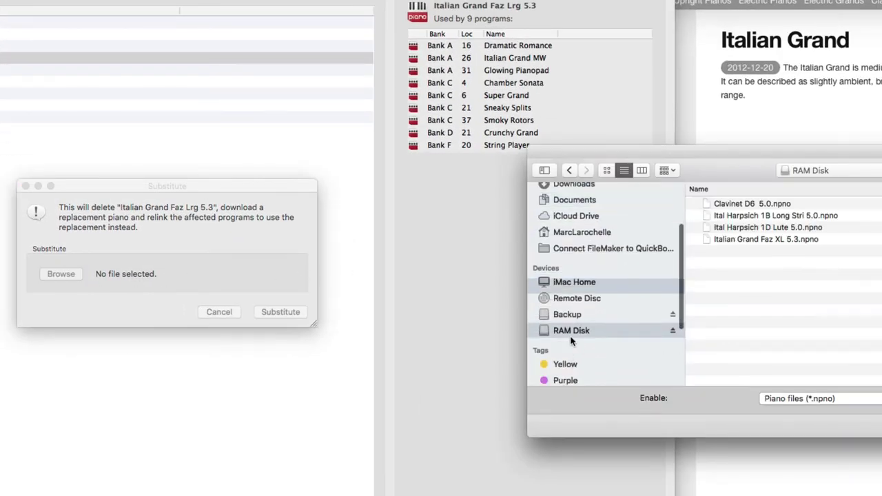
{"action": "left_click", "coordinate": [794, 240]}
{"action": "double_click", "coordinate": [793, 239]}
{"action": "left_click", "coordinate": [284, 313]}
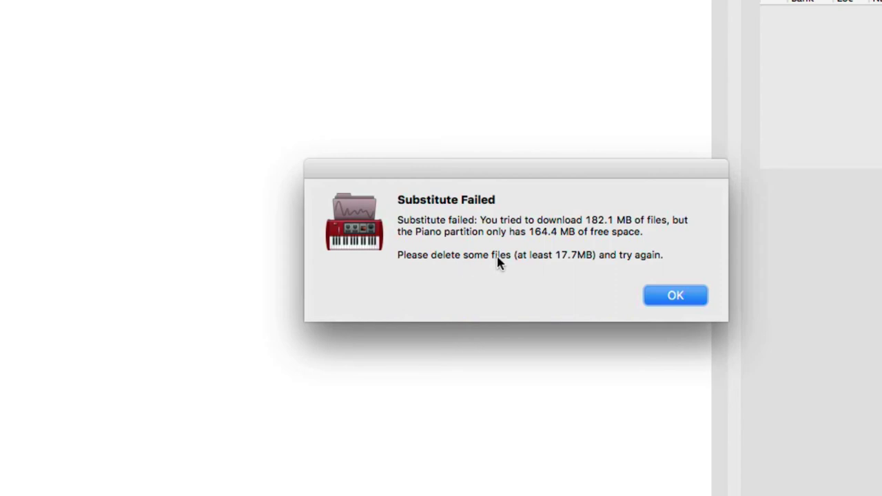
{"action": "left_click", "coordinate": [676, 296]}
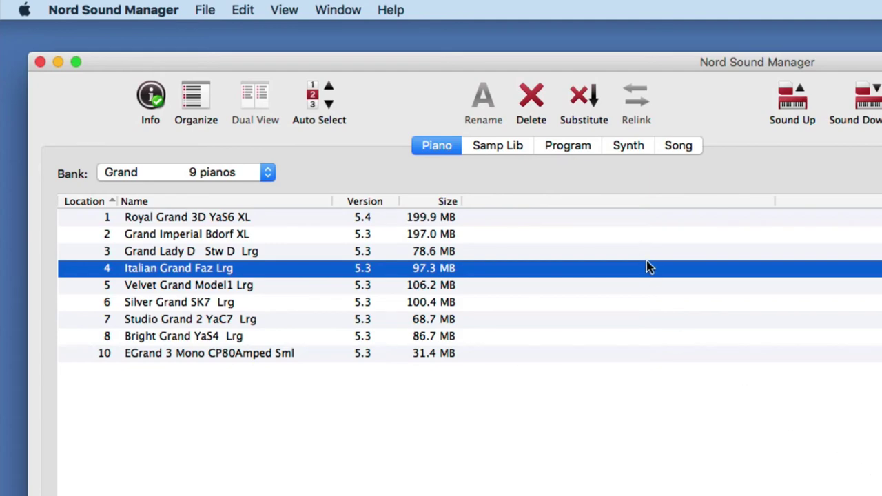
- Delete the HonkyTonkUpright Lrg piano from the Upright bank
{"action": "left_click", "coordinate": [207, 174]}
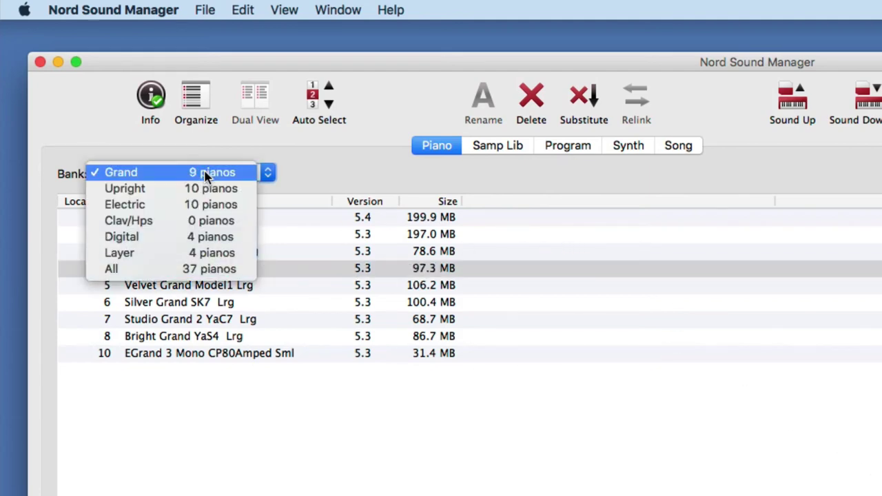
{"action": "left_click", "coordinate": [203, 188]}
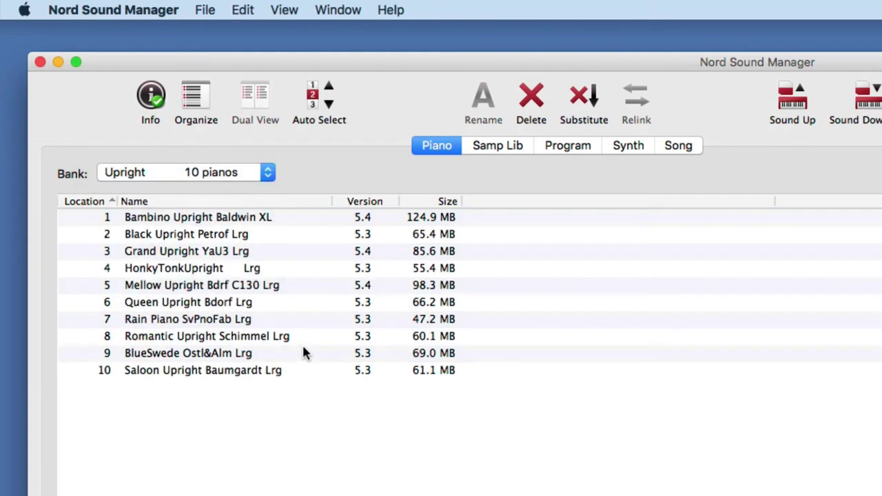
{"action": "left_click", "coordinate": [242, 269]}
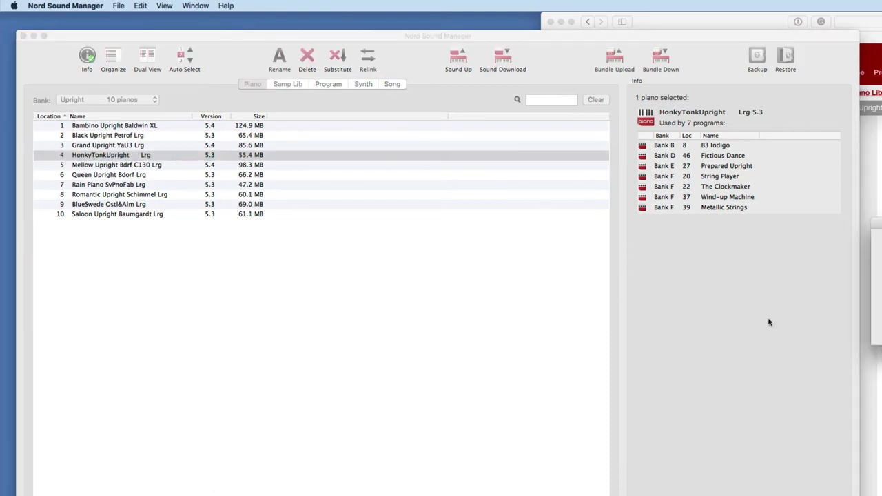
{"action": "key", "text": "BackSpace"}
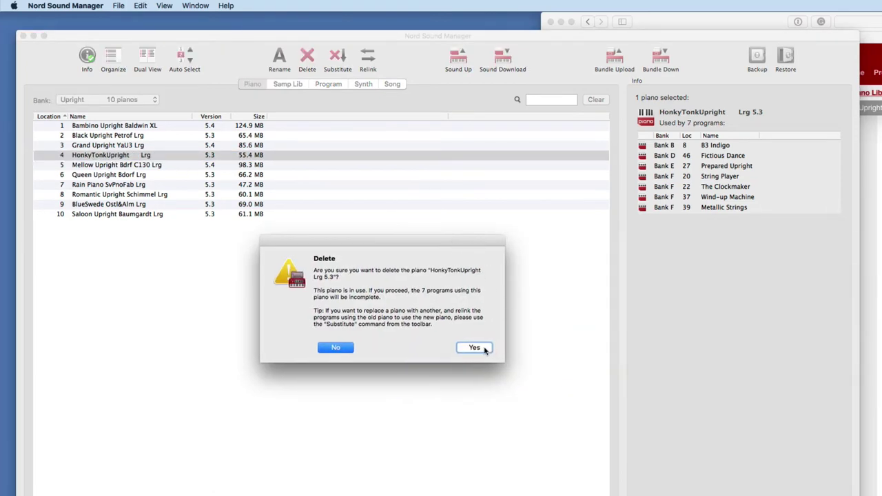
{"action": "left_click", "coordinate": [483, 348]}
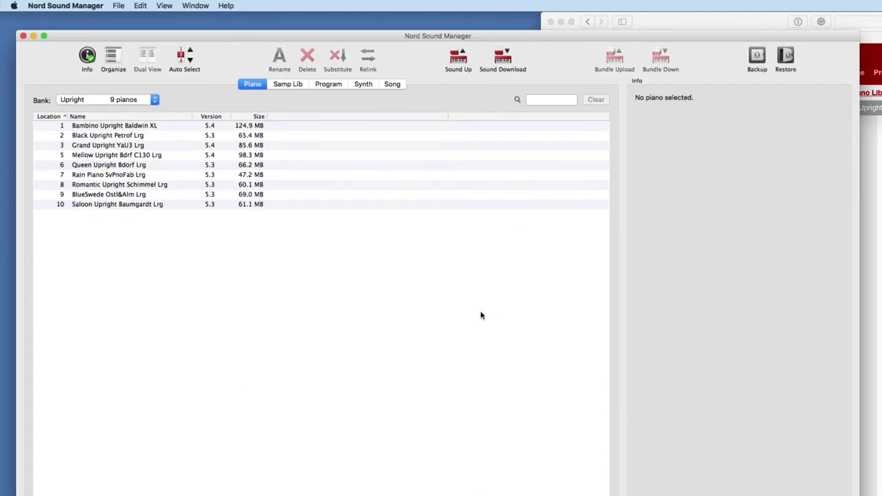
- Examine the programs of all banks for entries whose pianos are not found
{"action": "left_click", "coordinate": [336, 85]}
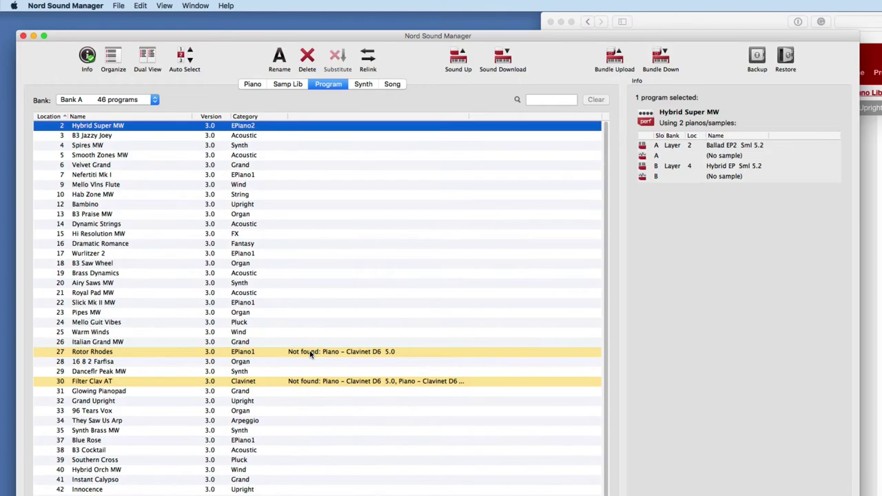
{"action": "left_click", "coordinate": [110, 101]}
{"action": "left_click", "coordinate": [83, 175]}
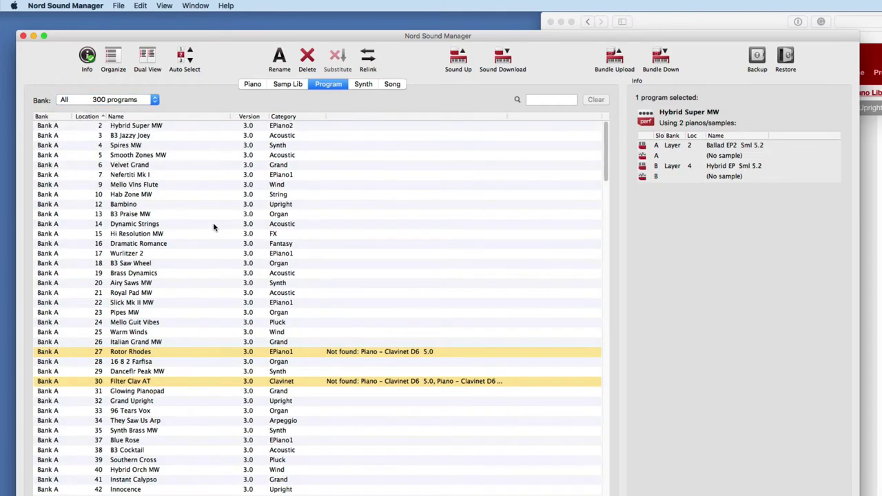
{"action": "scroll", "coordinate": [214, 226], "scroll_direction": "down", "scroll_amount": 20}
{"action": "scroll", "coordinate": [214, 228], "scroll_direction": "down", "scroll_amount": 8}
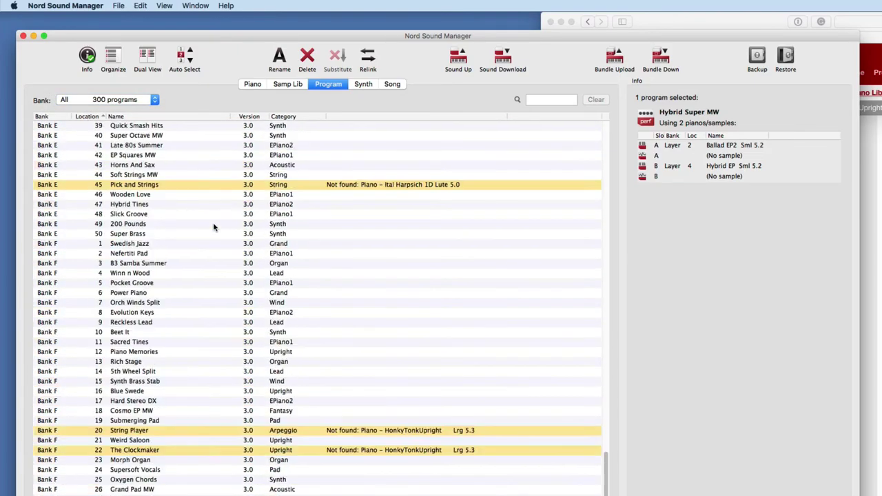
{"action": "scroll", "coordinate": [213, 227], "scroll_direction": "up", "scroll_amount": 20}
{"action": "scroll", "coordinate": [214, 227], "scroll_direction": "up", "scroll_amount": 15}
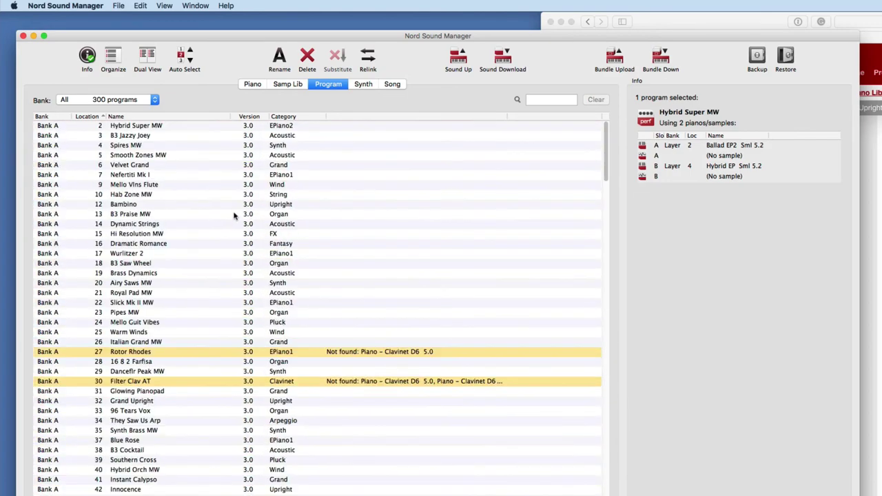
- Substitute the Italian Grand Faz Lrg piano in the Grand bank with Italian Grand Faz XL 5.3.npno from the RAM Disk
{"action": "left_click", "coordinate": [253, 86]}
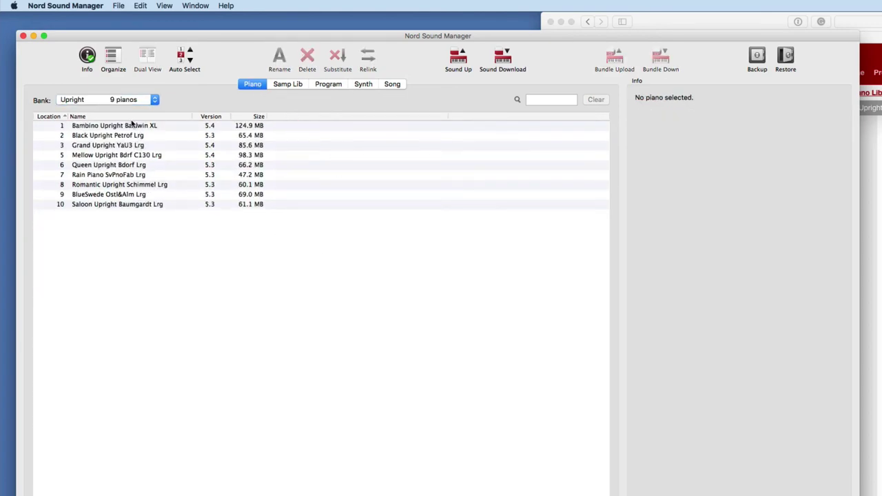
{"action": "left_click", "coordinate": [103, 100]}
{"action": "left_click", "coordinate": [103, 89]}
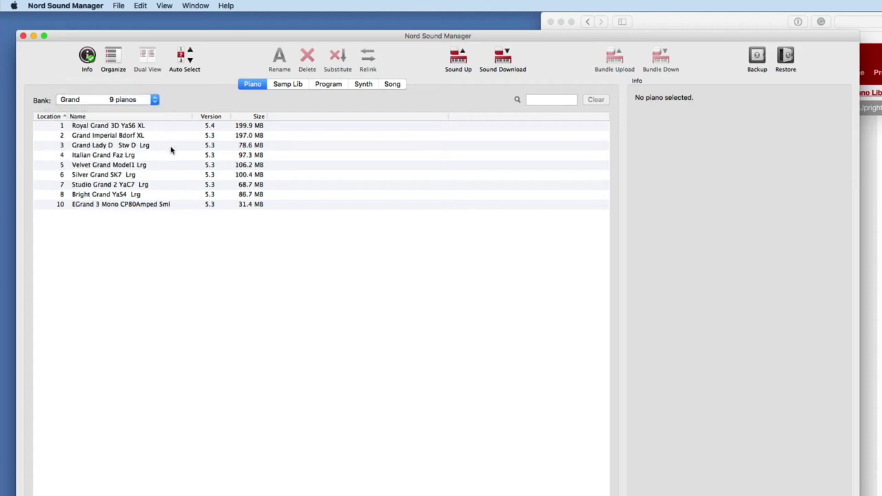
{"action": "left_click", "coordinate": [98, 156]}
{"action": "right_click", "coordinate": [287, 157]}
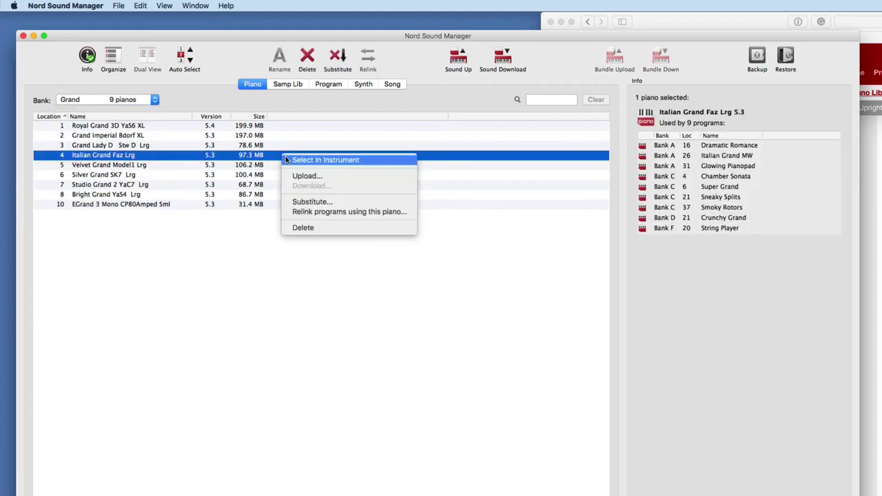
{"action": "left_click", "coordinate": [306, 201]}
{"action": "left_click", "coordinate": [350, 335]}
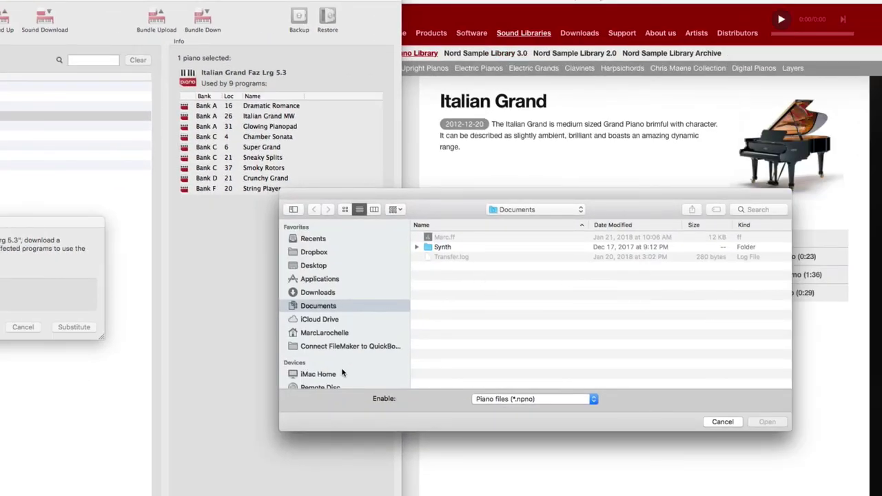
{"action": "scroll", "coordinate": [342, 373], "scroll_direction": "down", "scroll_amount": 2}
{"action": "scroll", "coordinate": [324, 377], "scroll_direction": "down", "scroll_amount": 5}
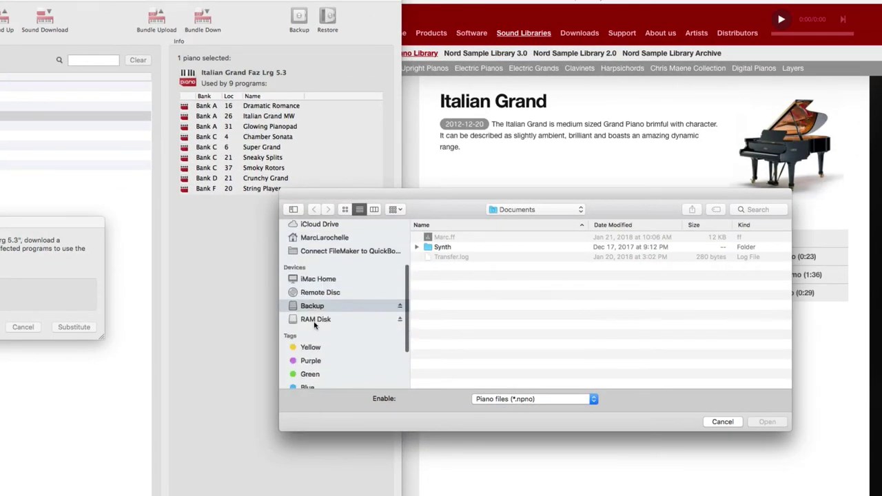
{"action": "left_click", "coordinate": [315, 320]}
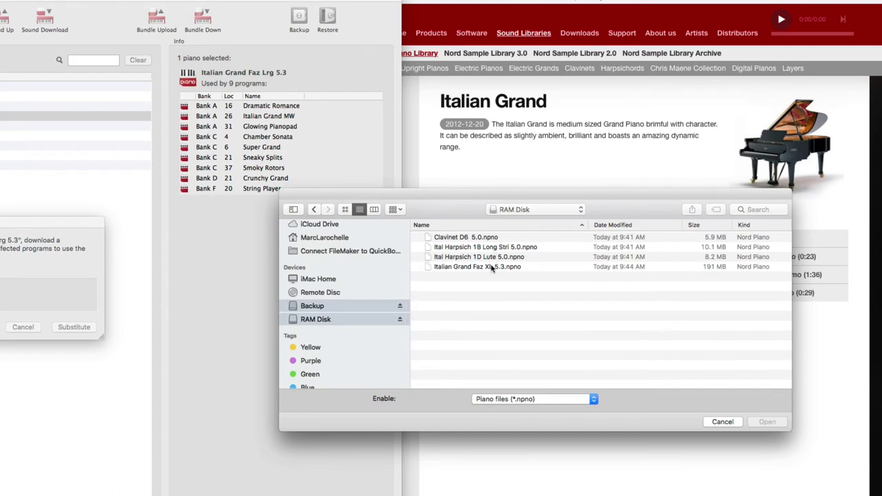
{"action": "left_click", "coordinate": [491, 268]}
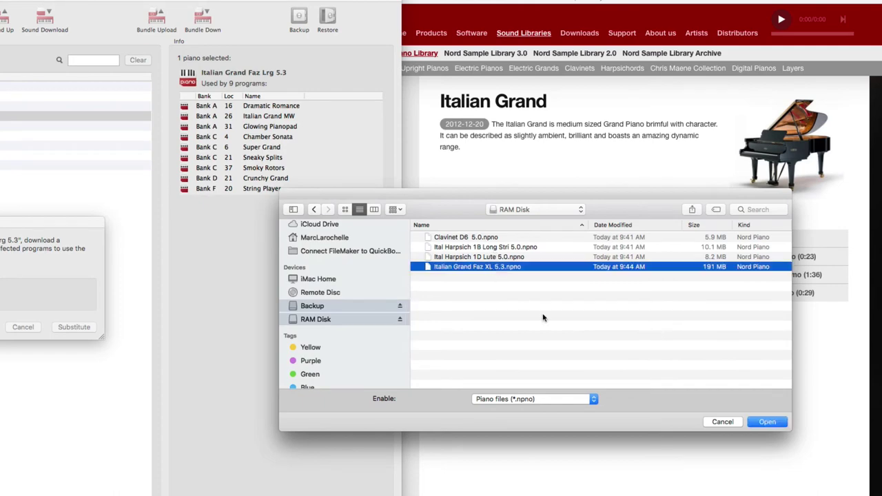
{"action": "left_click", "coordinate": [767, 422]}
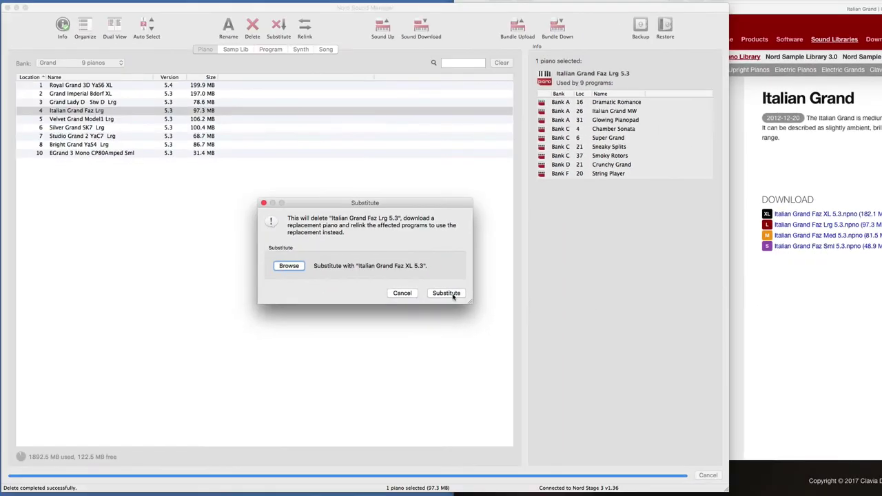
{"action": "left_click", "coordinate": [451, 293]}
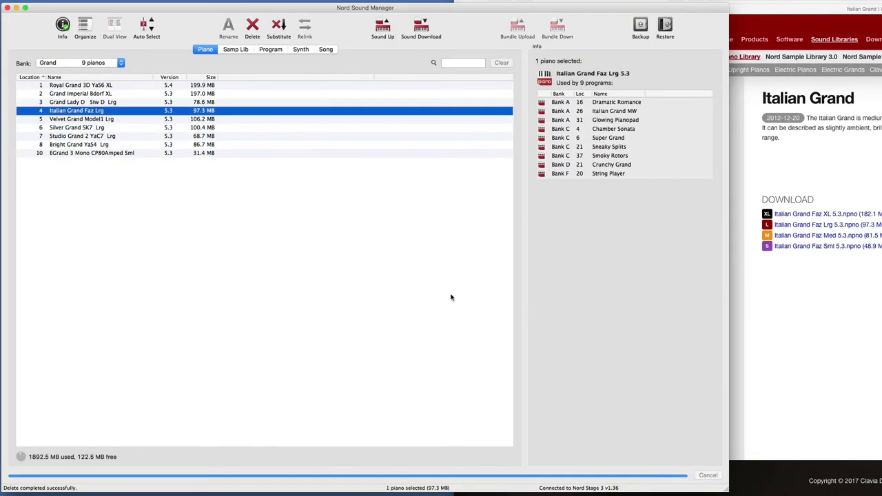
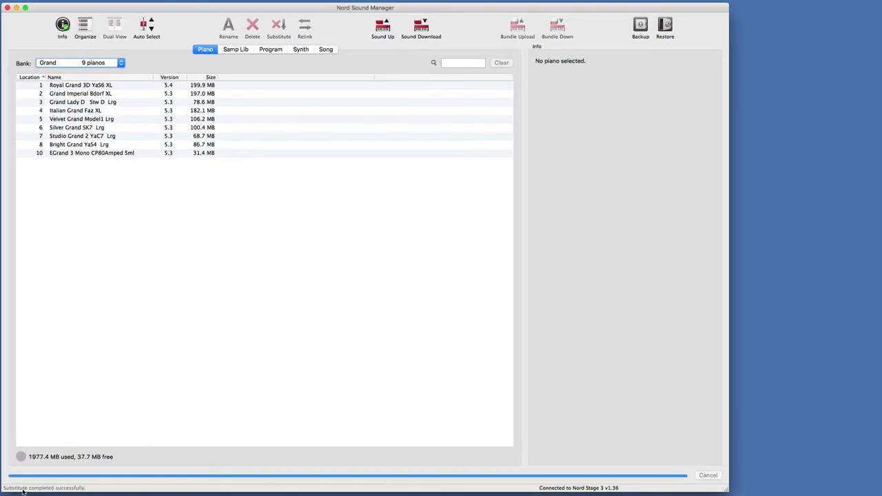
- Check which programs use the Italian Grand Faz XL and Royal Grand 3D YaS6 XL pianos, and review the program list for missing pianos
{"action": "left_click", "coordinate": [102, 113]}
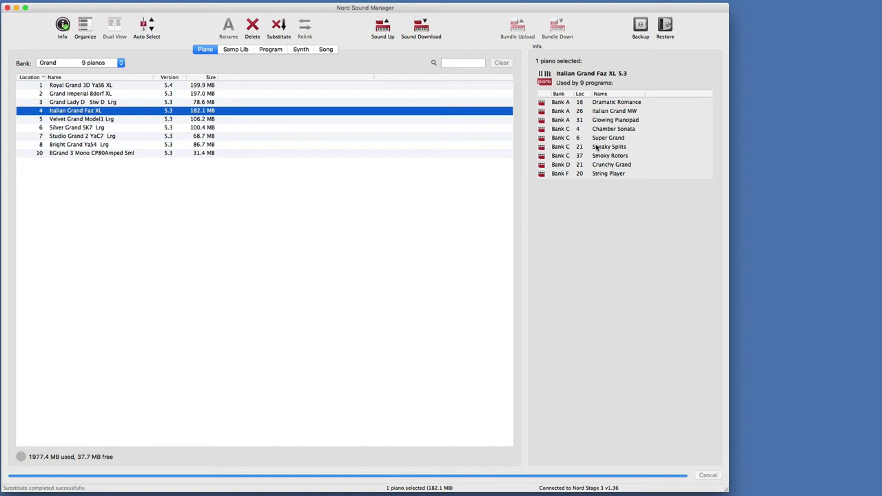
{"action": "left_click", "coordinate": [114, 86]}
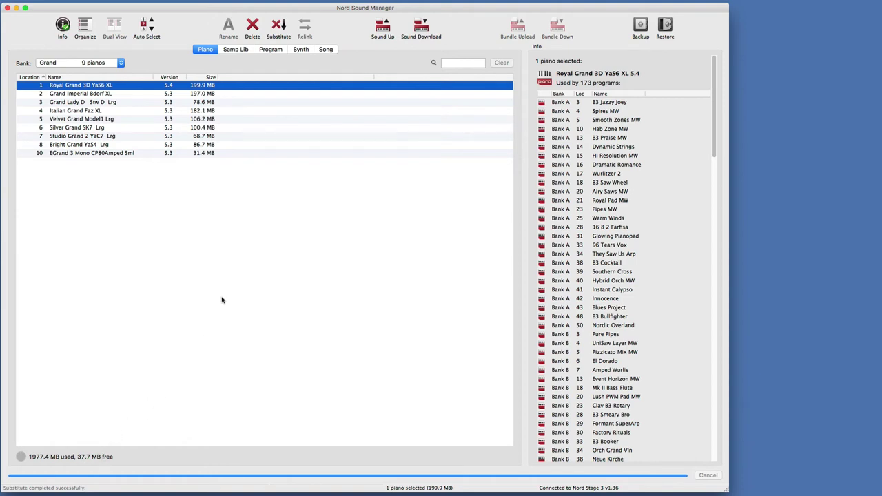
{"action": "left_click", "coordinate": [279, 52]}
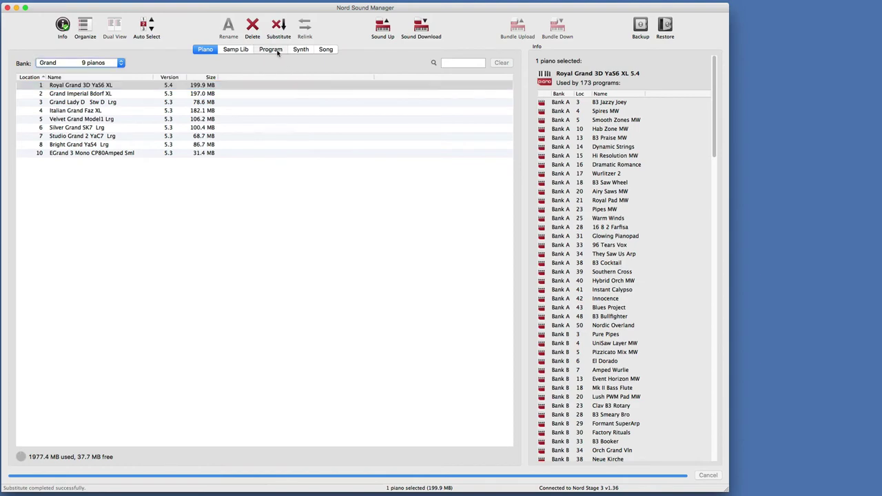
{"action": "scroll", "coordinate": [338, 349], "scroll_direction": "down", "scroll_amount": 5}
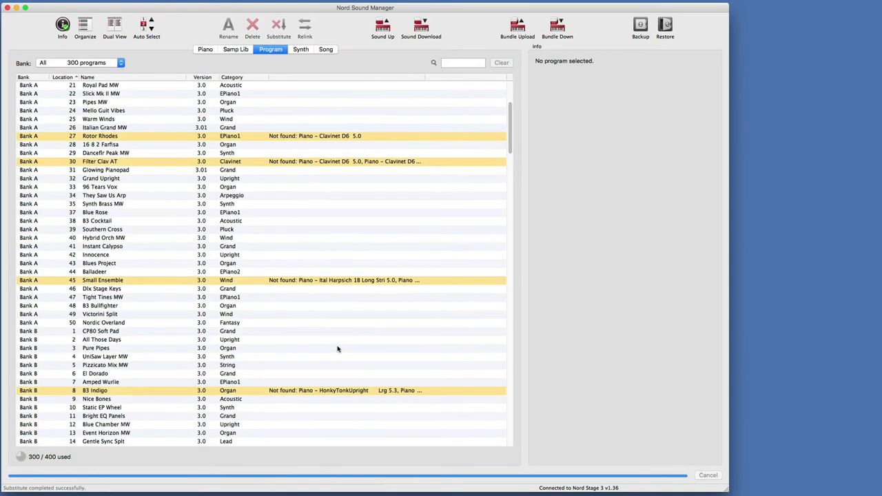
{"action": "scroll", "coordinate": [334, 163], "scroll_direction": "up", "scroll_amount": 5}
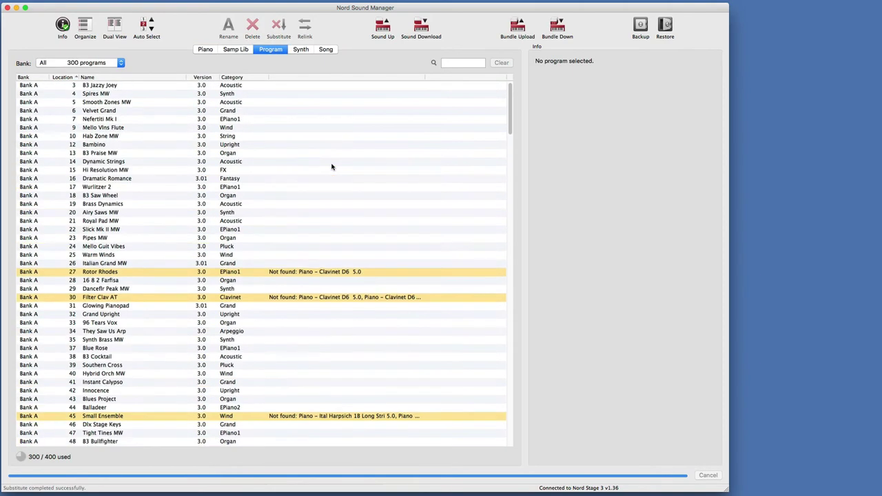
- Download Clavinet D6 5.0.npno from the RAM Disk and add it to the instrument's Clav/Hps piano bank
{"action": "left_click", "coordinate": [205, 51]}
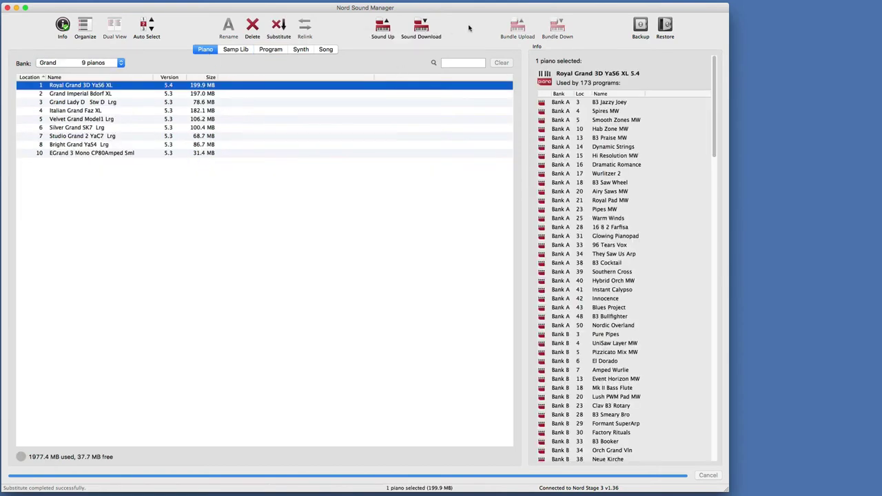
{"action": "left_click", "coordinate": [422, 28]}
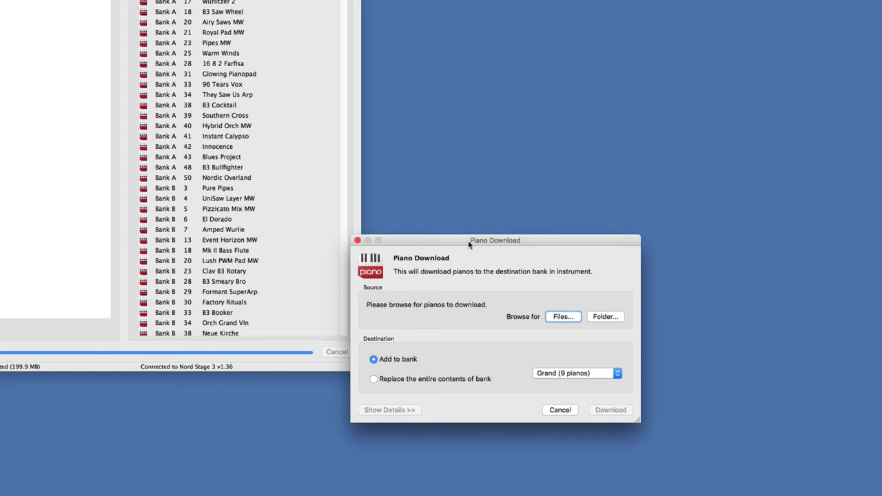
{"action": "left_click", "coordinate": [557, 319]}
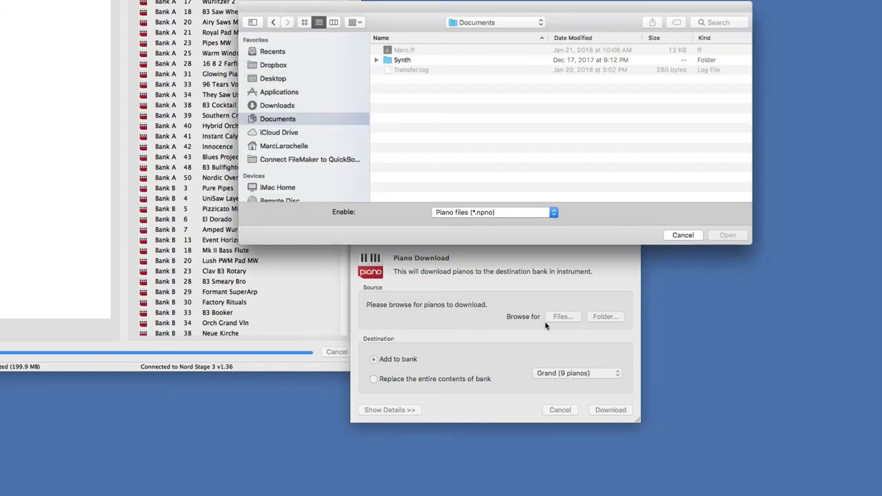
{"action": "scroll", "coordinate": [284, 193], "scroll_direction": "down", "scroll_amount": 3}
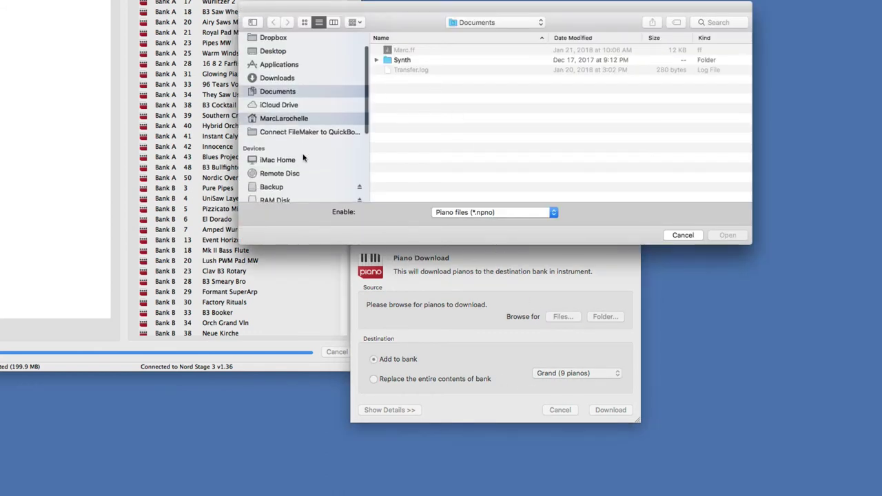
{"action": "left_click", "coordinate": [284, 193]}
{"action": "left_click", "coordinate": [435, 52]}
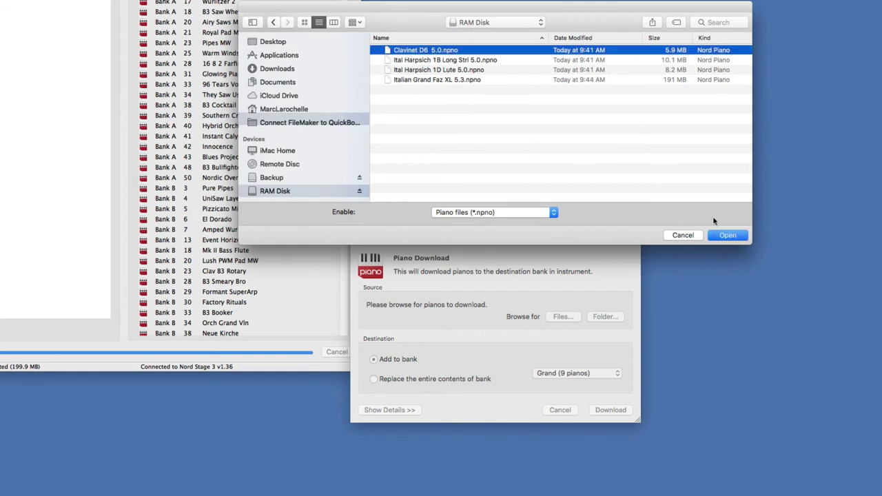
{"action": "left_click", "coordinate": [732, 235]}
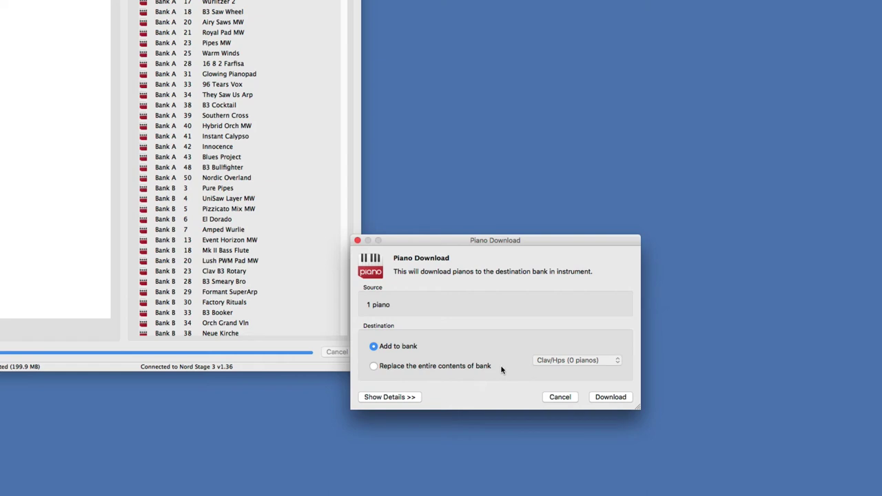
{"action": "left_click", "coordinate": [408, 398]}
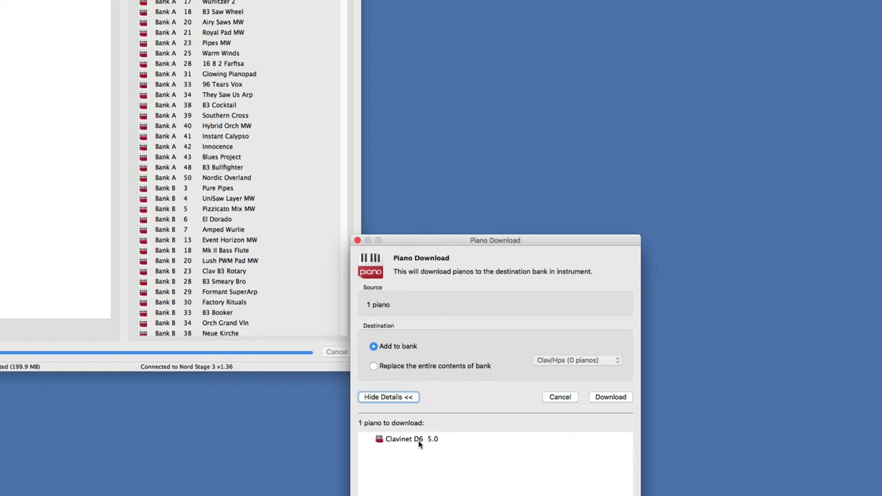
{"action": "left_click", "coordinate": [395, 399]}
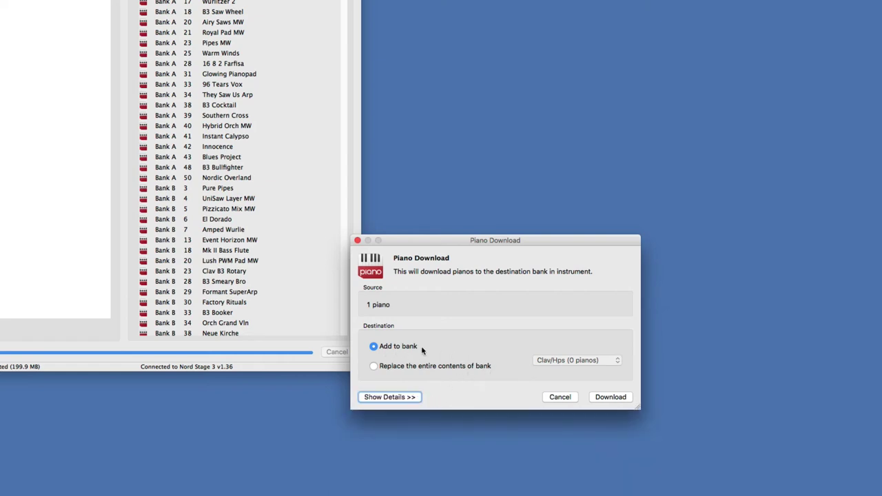
{"action": "left_click", "coordinate": [610, 397]}
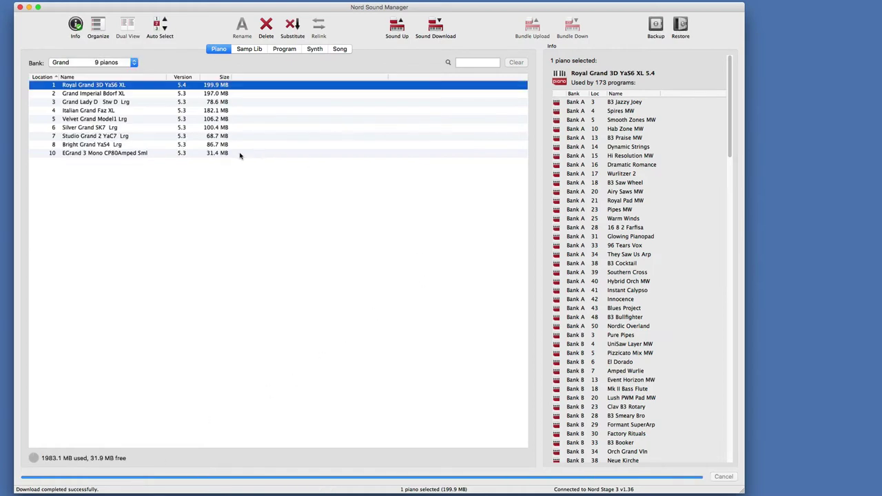
- Display the Clav/Hps piano bank and check which programs use the Clavinet D6 piano
{"action": "left_click", "coordinate": [134, 171]}
{"action": "left_click", "coordinate": [113, 62]}
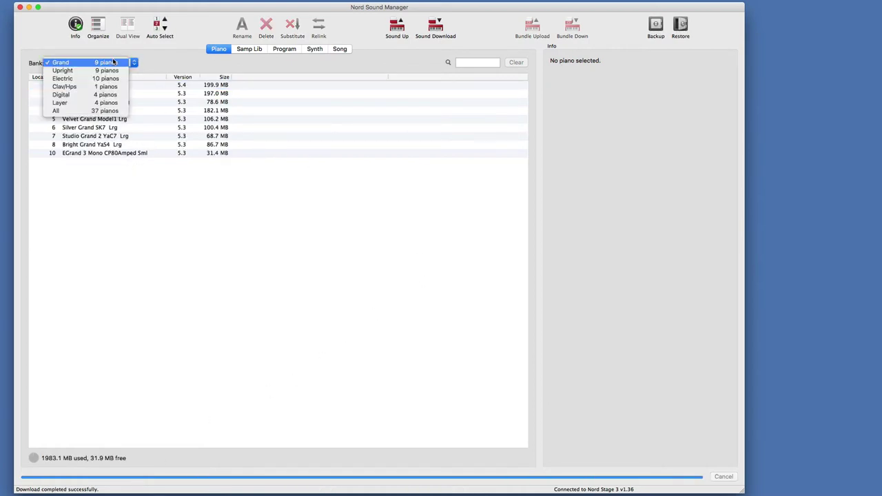
{"action": "left_click", "coordinate": [126, 124]}
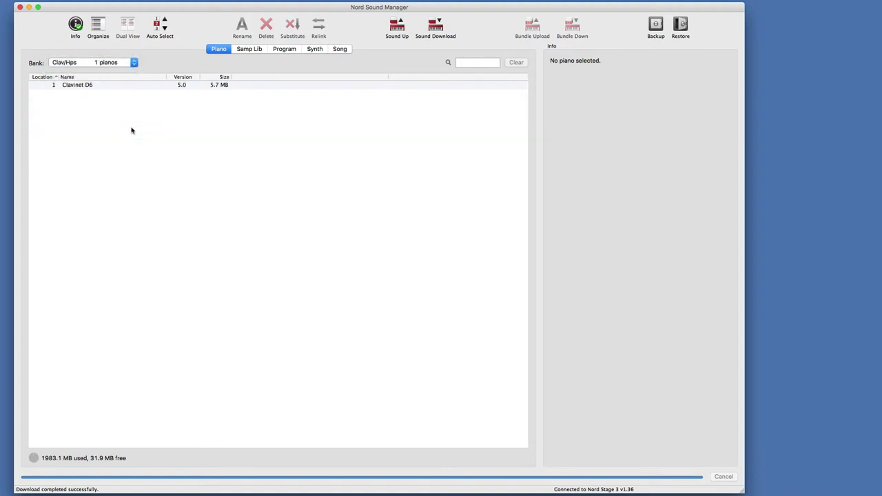
{"action": "left_click", "coordinate": [140, 85]}
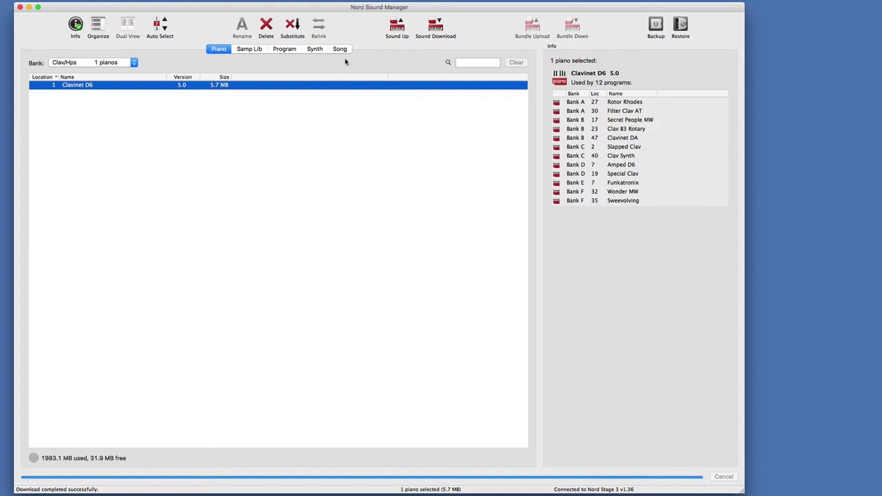
- Review the program list across the banks for entries whose pianos are still not found
{"action": "left_click", "coordinate": [290, 51]}
{"action": "scroll", "coordinate": [351, 233], "scroll_direction": "down", "scroll_amount": 20}
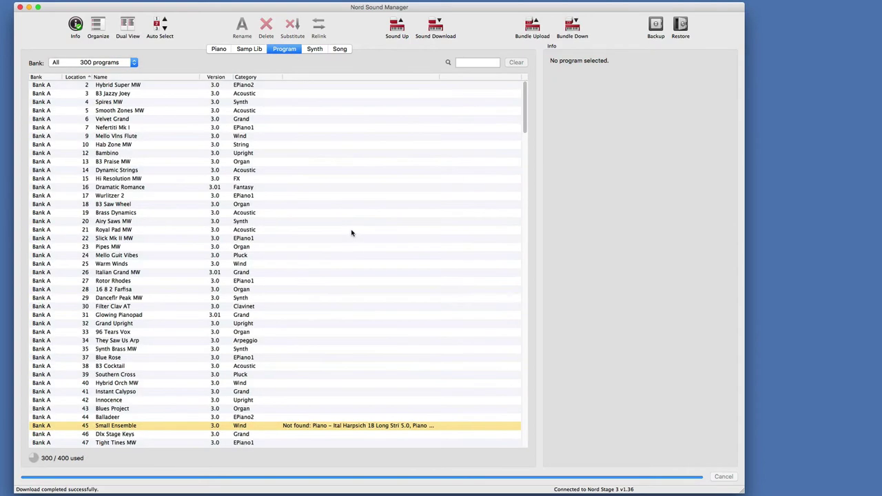
{"action": "scroll", "coordinate": [352, 233], "scroll_direction": "down", "scroll_amount": 20}
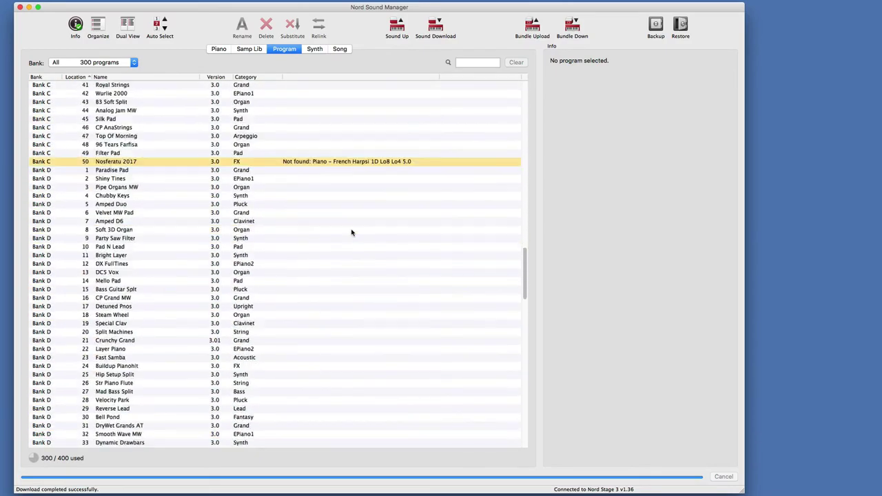
{"action": "scroll", "coordinate": [351, 233], "scroll_direction": "up", "scroll_amount": 20}
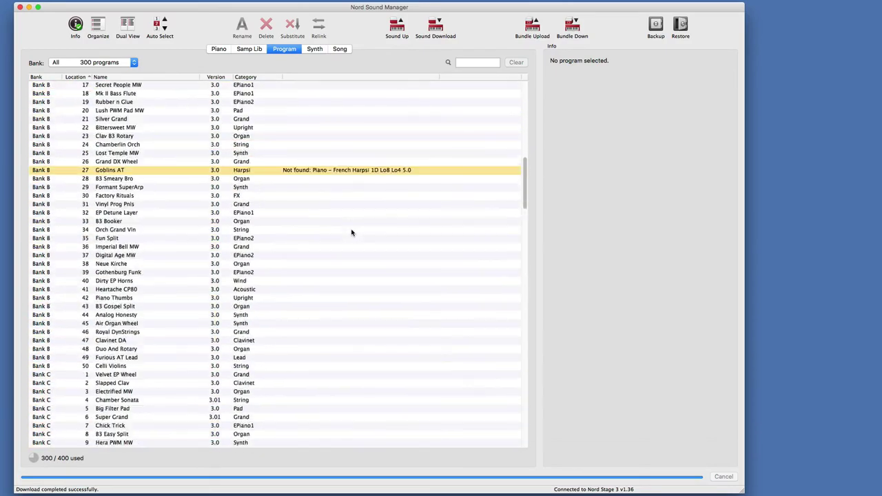
{"action": "scroll", "coordinate": [351, 233], "scroll_direction": "down", "scroll_amount": 2}
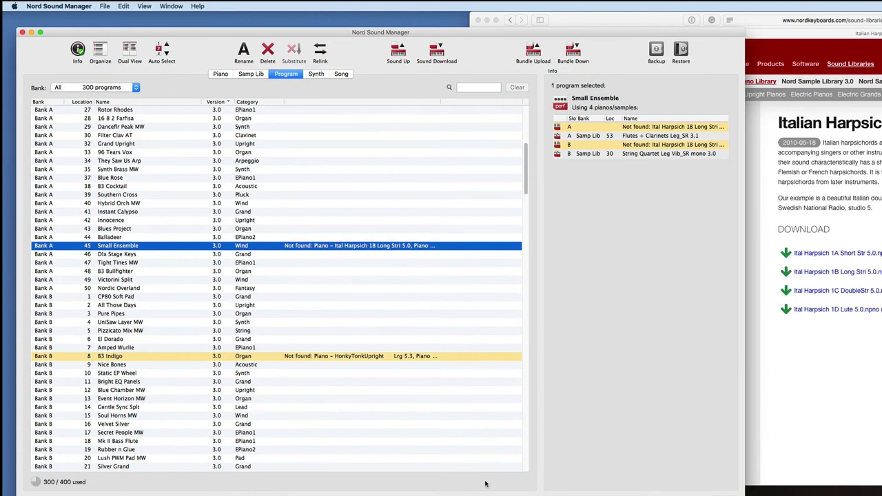
- Inspect the piano and sample library relink options of the Small Ensemble program in Bank A
{"action": "left_click", "coordinate": [483, 468]}
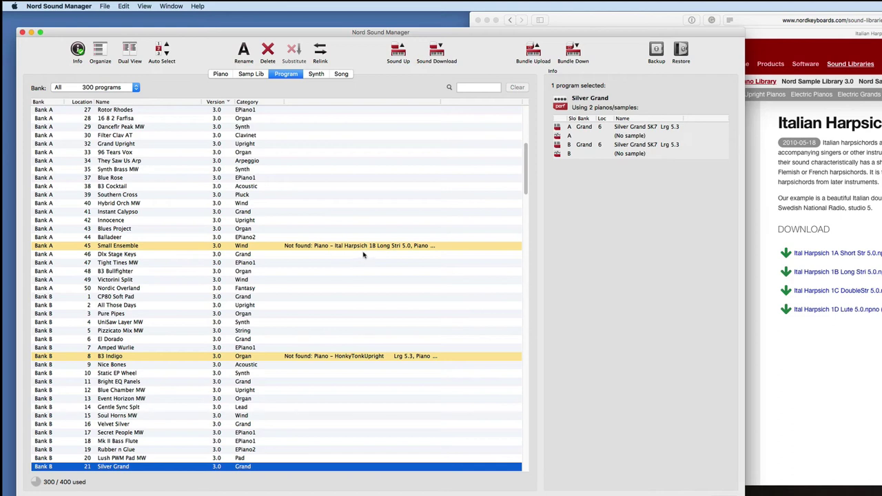
{"action": "right_click", "coordinate": [340, 251]}
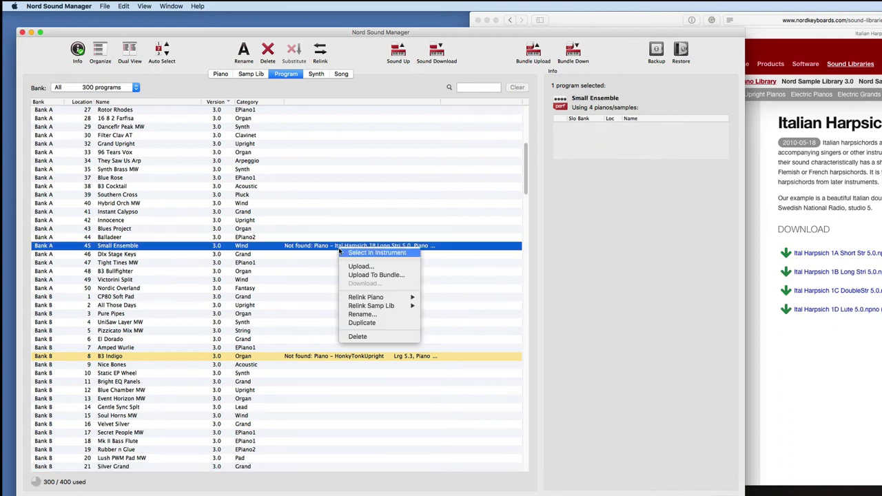
{"action": "mouse_move", "coordinate": [360, 299]}
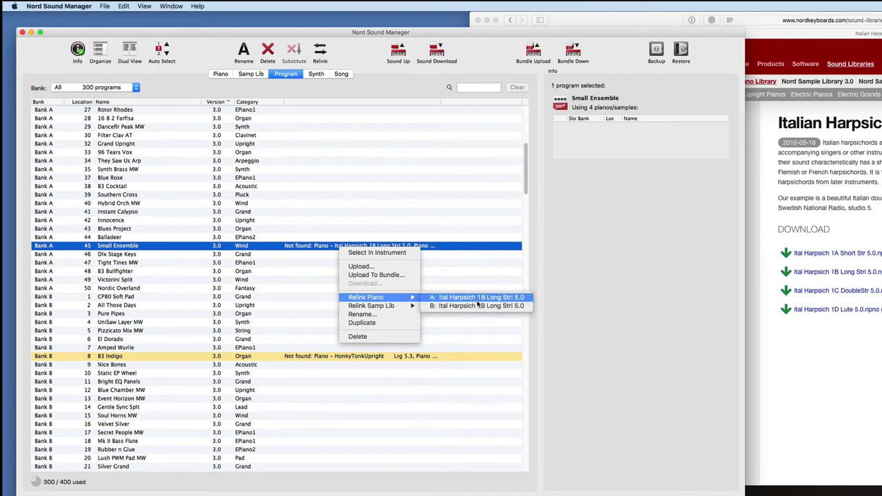
{"action": "mouse_move", "coordinate": [395, 310]}
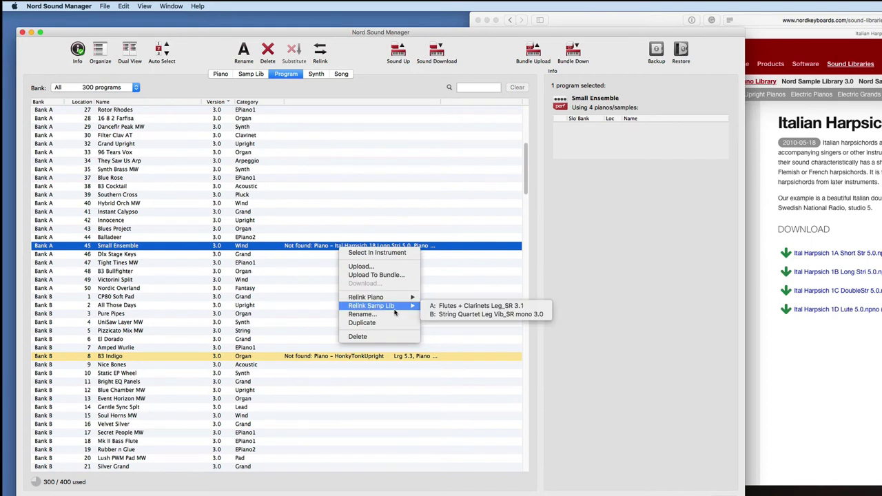
{"action": "left_click", "coordinate": [487, 315]}
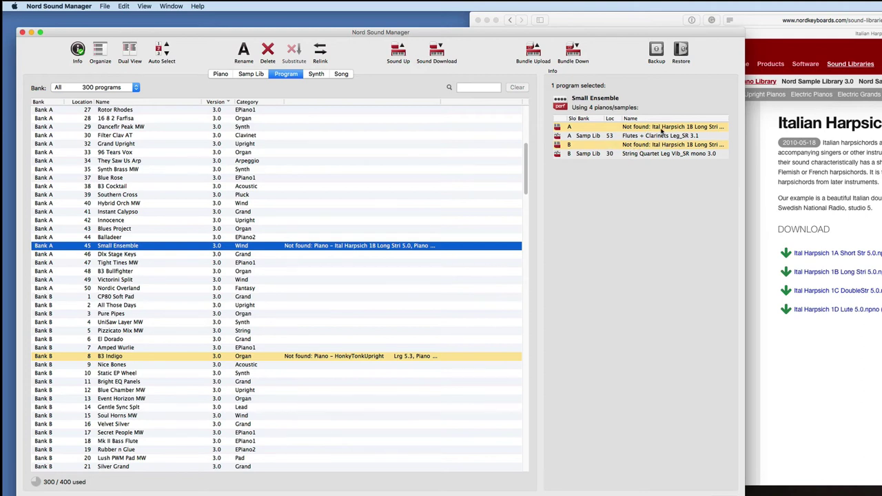
- Relink piano A of the Small Ensemble program from Ital Harpsich 1B Long Stri to Ital Harpsich 1D Lute 5.0
{"action": "right_click", "coordinate": [351, 246]}
{"action": "mouse_move", "coordinate": [365, 297]}
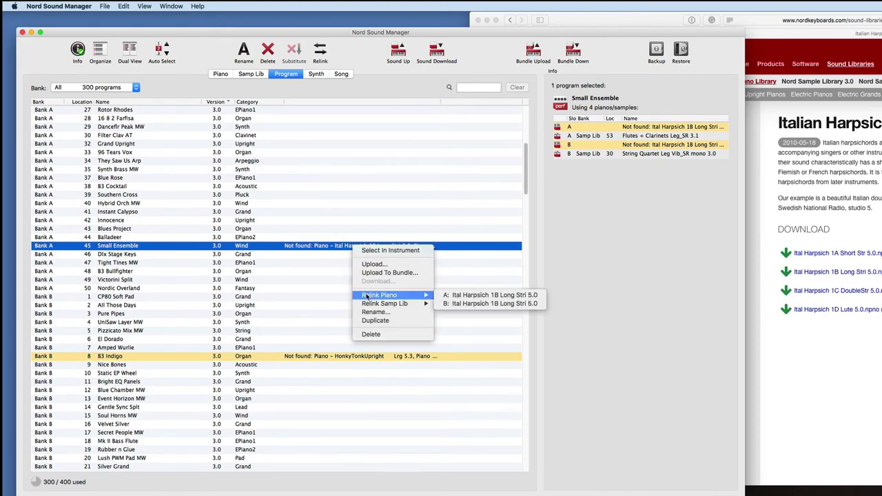
{"action": "left_click", "coordinate": [472, 296]}
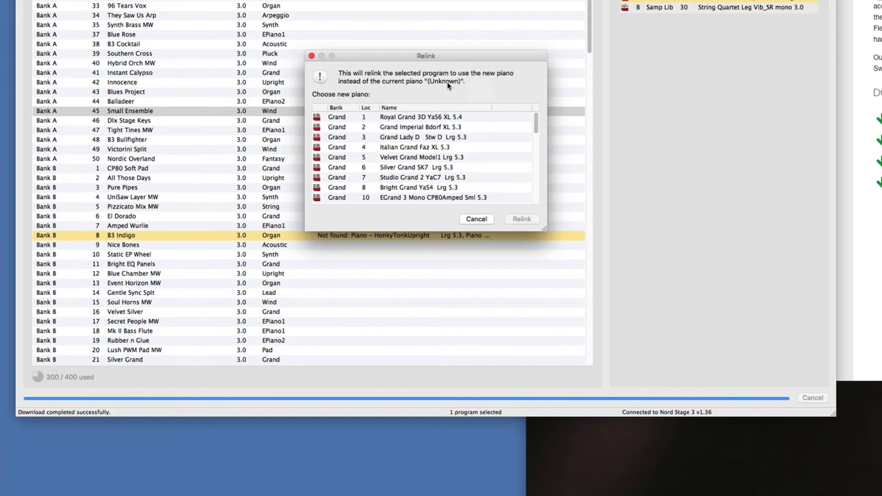
{"action": "left_click_drag", "start_coordinate": [544, 227], "coordinate": [572, 483]}
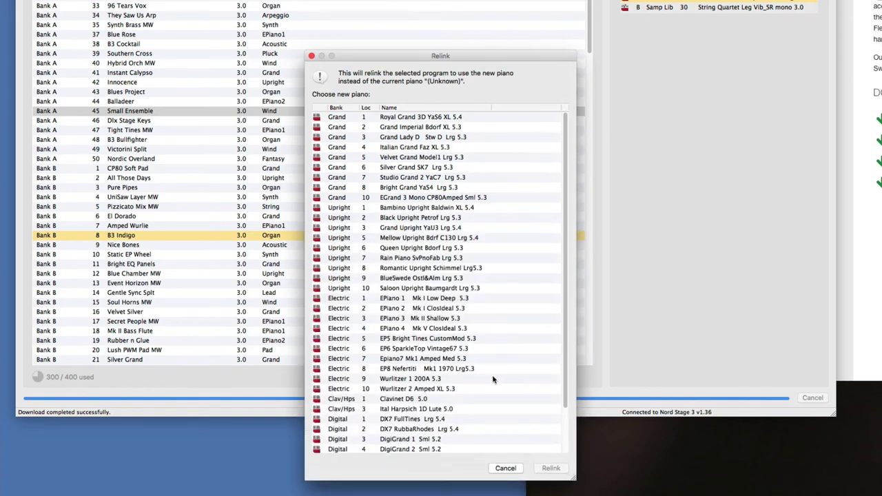
{"action": "scroll", "coordinate": [492, 378], "scroll_direction": "down", "scroll_amount": 3}
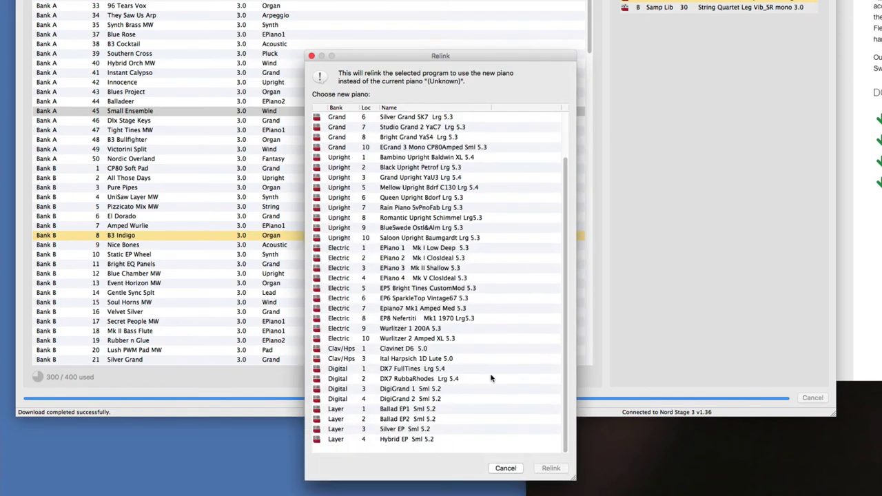
{"action": "left_click", "coordinate": [425, 360]}
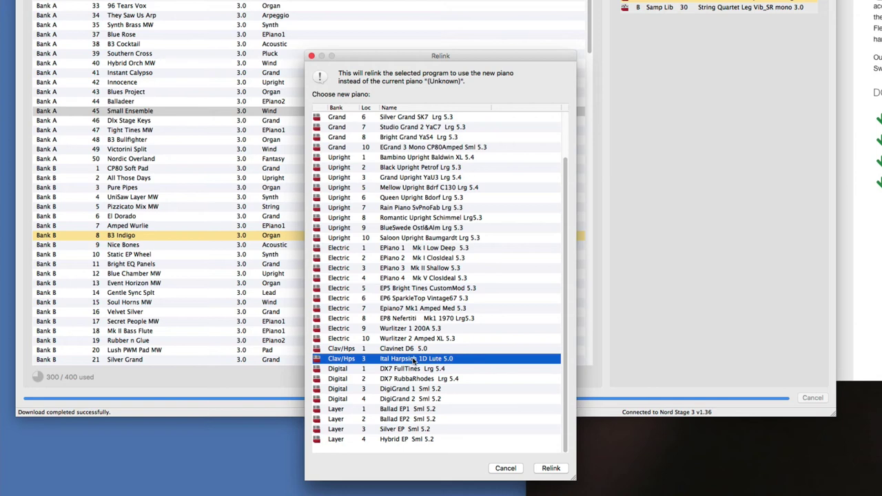
{"action": "left_click", "coordinate": [550, 469]}
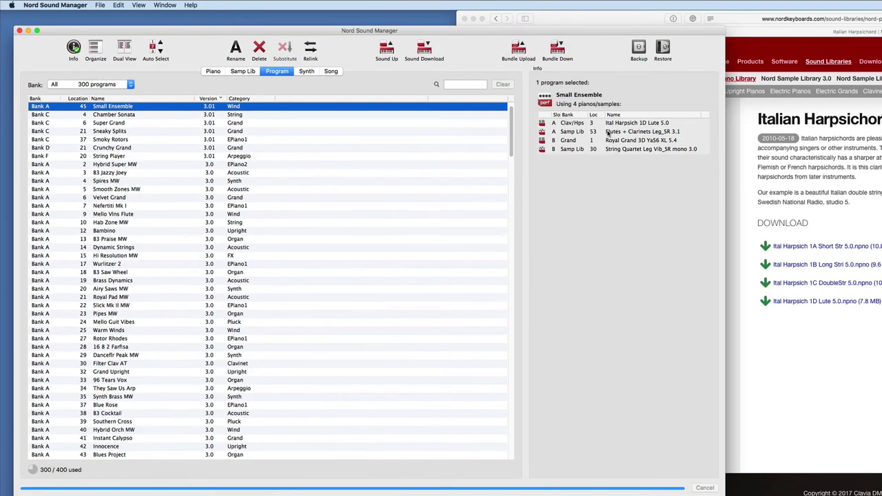
- Relink piano A of the B3 Indigo program in Bank B to Saloon Upright Baumgardt Lrg 5.3
{"action": "scroll", "coordinate": [397, 187], "scroll_direction": "up", "scroll_amount": 1}
{"action": "scroll", "coordinate": [433, 172], "scroll_direction": "down", "scroll_amount": 15}
{"action": "scroll", "coordinate": [433, 172], "scroll_direction": "up", "scroll_amount": 5}
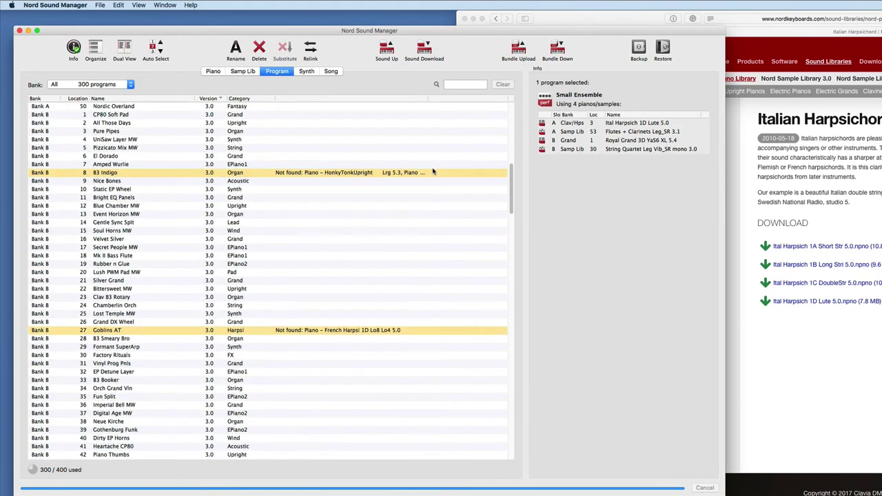
{"action": "left_click", "coordinate": [306, 175]}
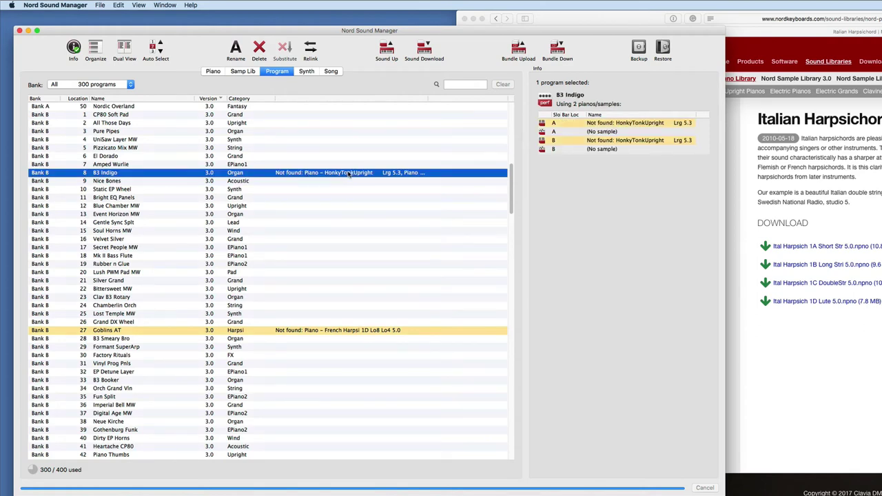
{"action": "right_click", "coordinate": [350, 174]}
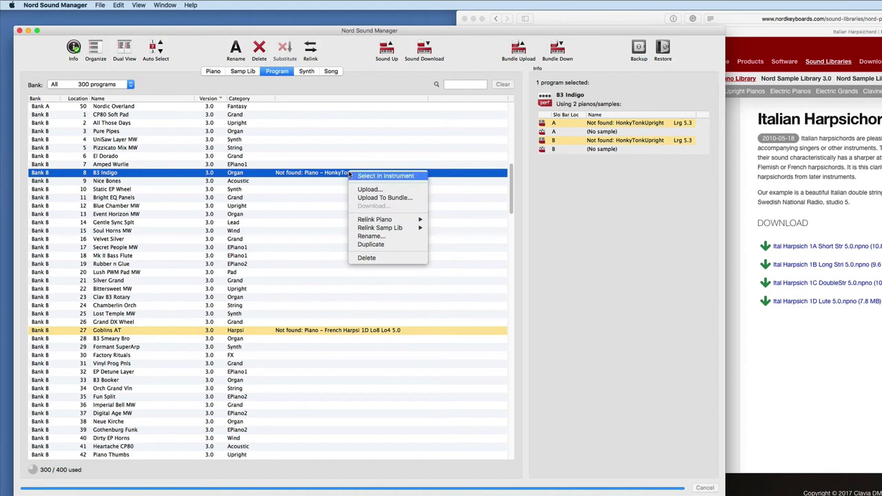
{"action": "mouse_move", "coordinate": [373, 219]}
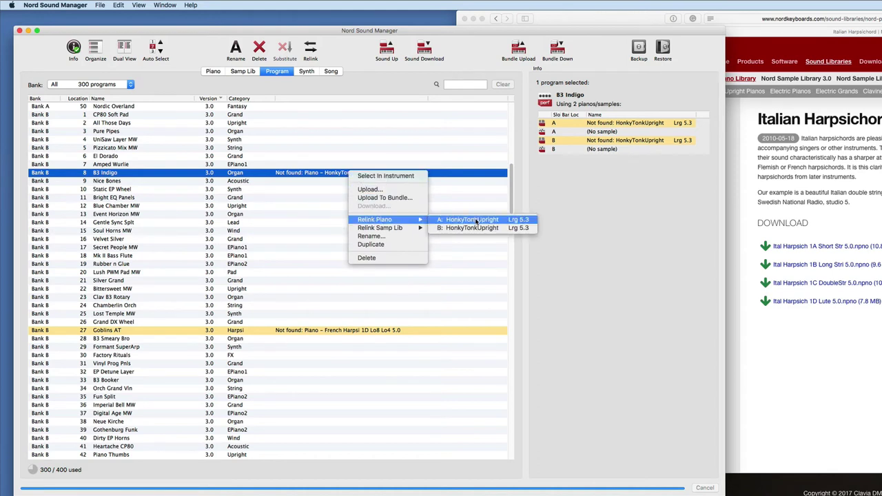
{"action": "left_click", "coordinate": [474, 220]}
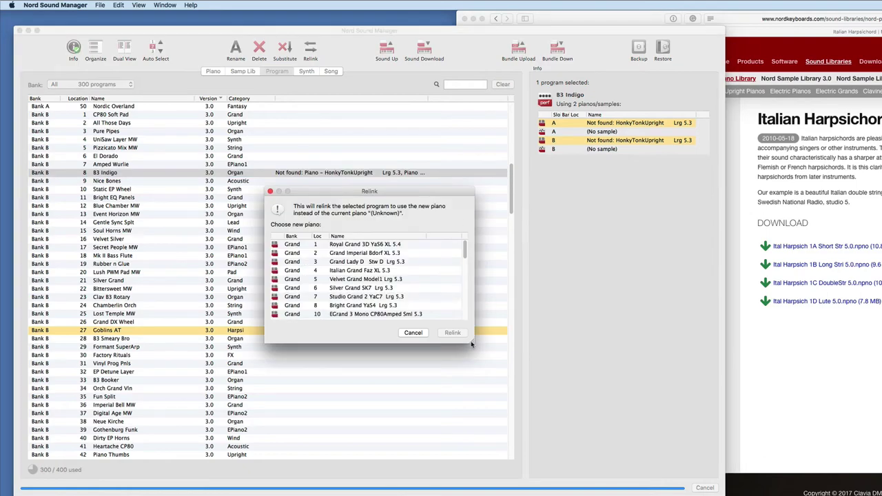
{"action": "left_click_drag", "start_coordinate": [471, 344], "coordinate": [546, 495]}
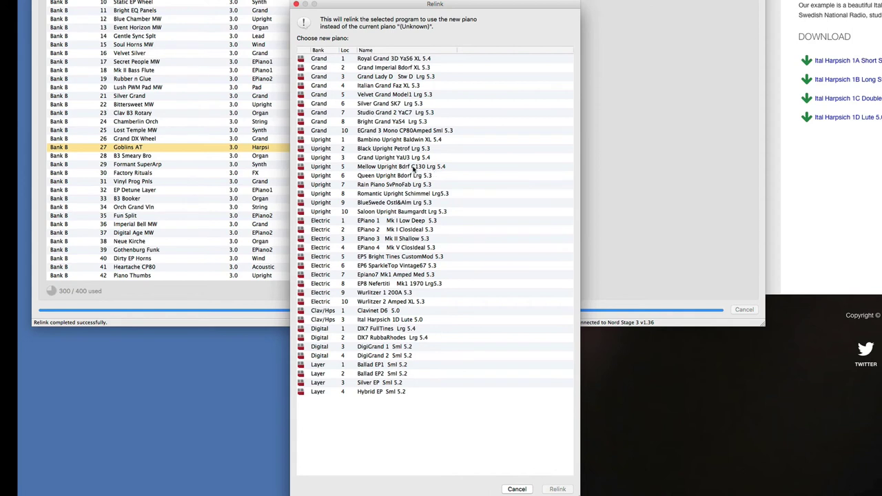
{"action": "left_click", "coordinate": [424, 202]}
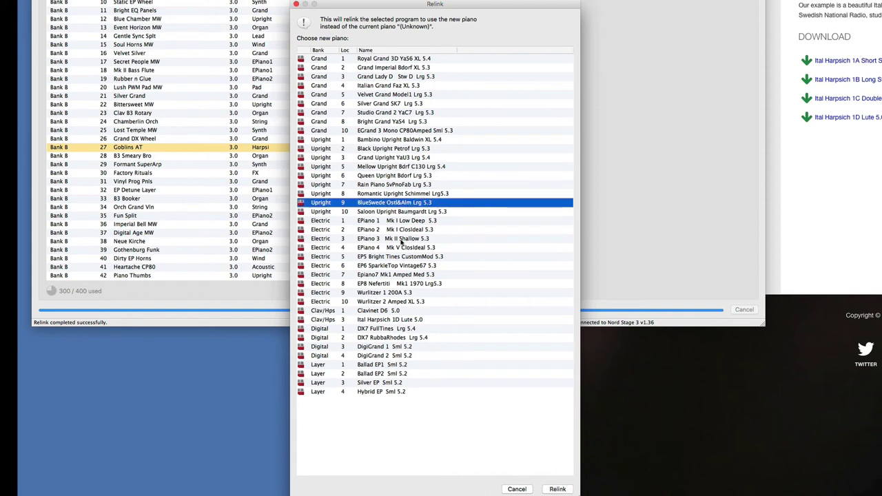
{"action": "left_click", "coordinate": [404, 213]}
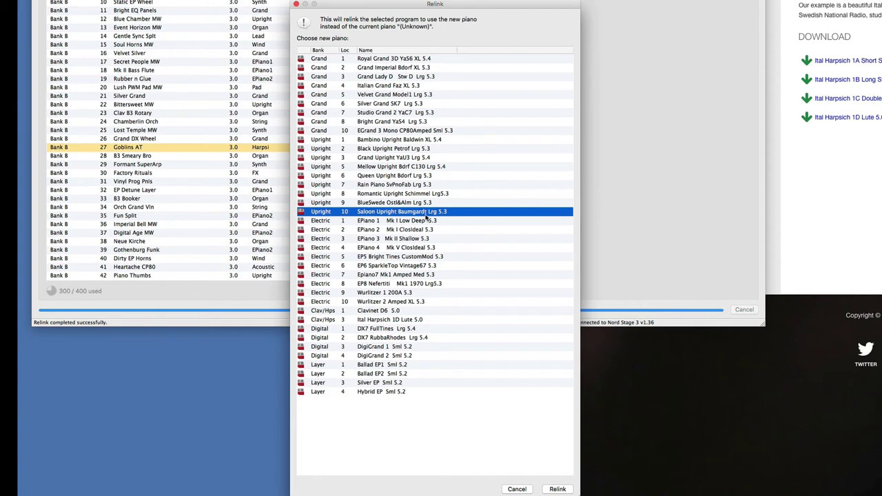
{"action": "left_click", "coordinate": [557, 490]}
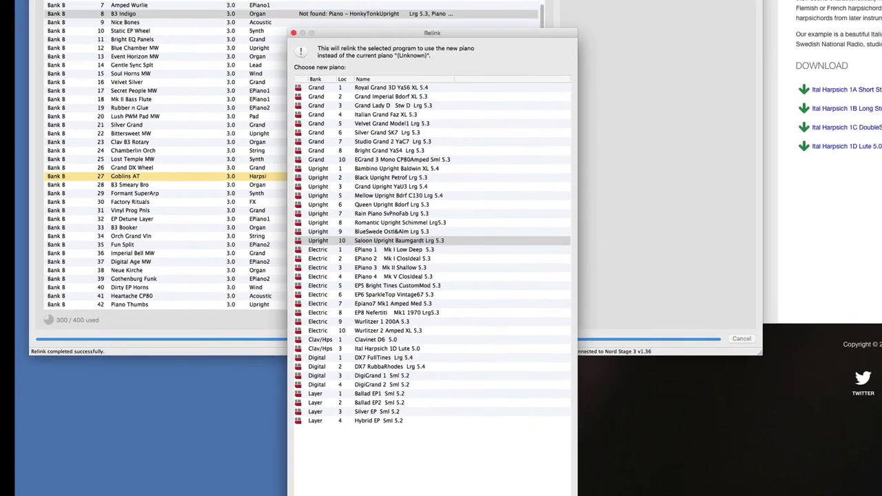
- Review the program list from Bank A through Bank D for remaining entries with missing pianos
{"action": "scroll", "coordinate": [403, 297], "scroll_direction": "down", "scroll_amount": 15}
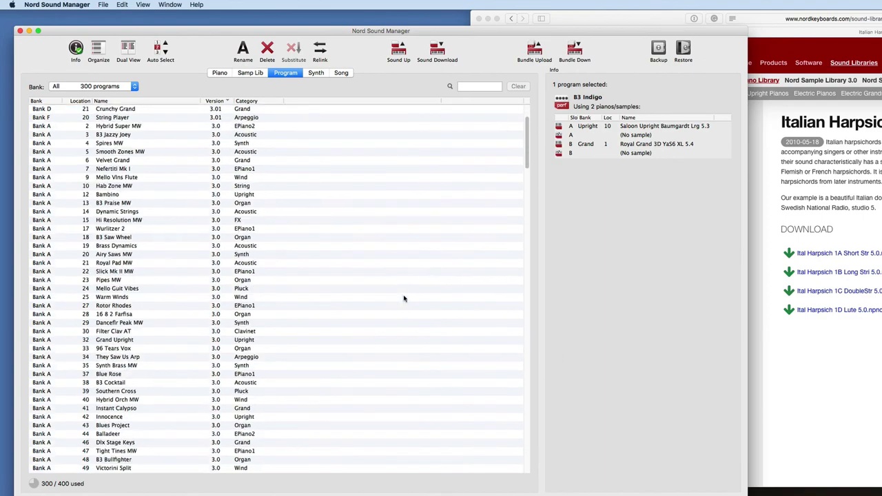
{"action": "scroll", "coordinate": [404, 298], "scroll_direction": "up", "scroll_amount": 15}
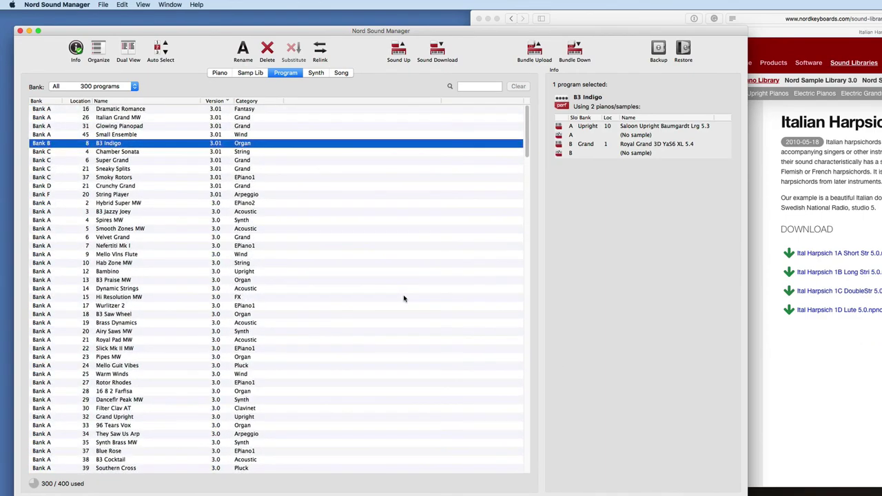
{"action": "scroll", "coordinate": [404, 297], "scroll_direction": "down", "scroll_amount": 15}
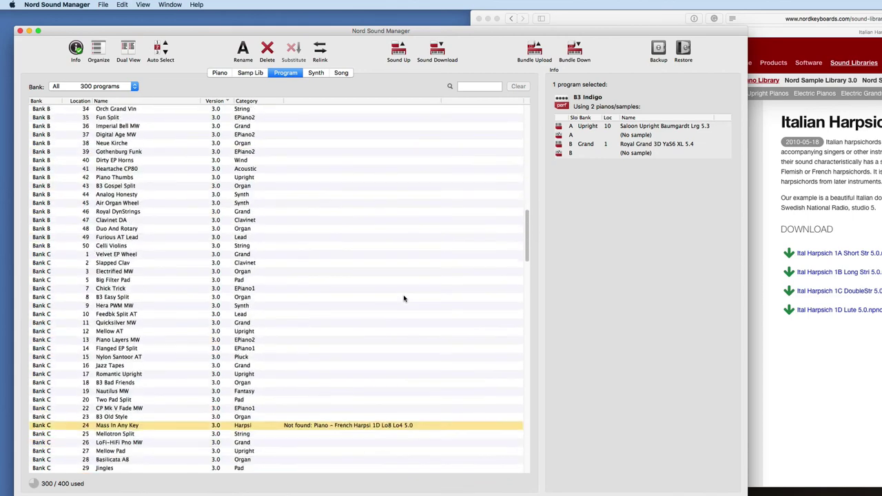
{"action": "scroll", "coordinate": [404, 299], "scroll_direction": "down", "scroll_amount": 10}
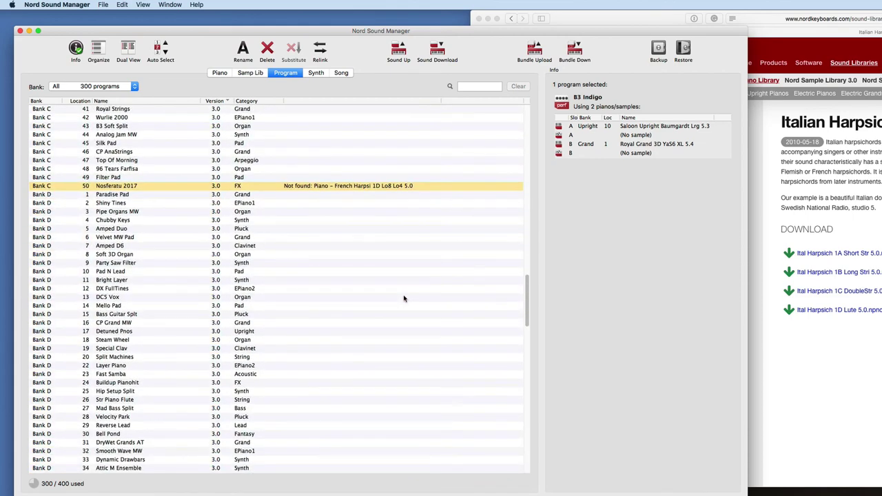
{"action": "scroll", "coordinate": [404, 299], "scroll_direction": "down", "scroll_amount": 2}
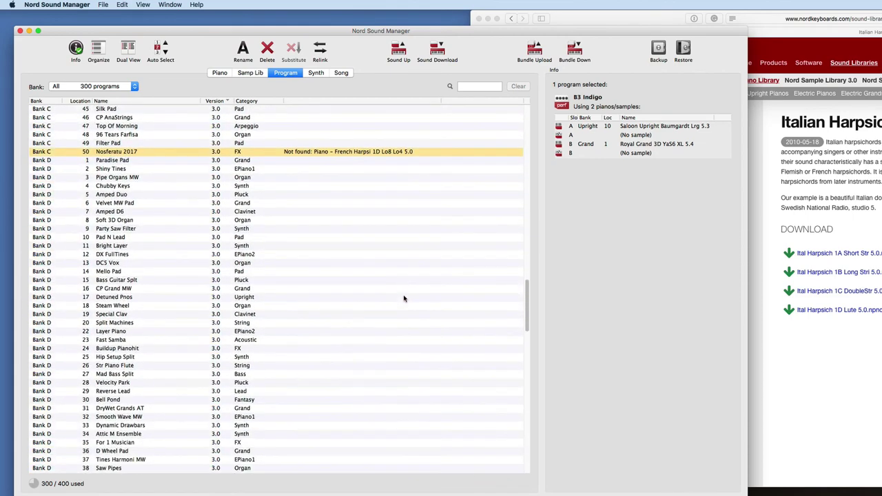
{"action": "scroll", "coordinate": [404, 298], "scroll_direction": "down", "scroll_amount": 5}
{"action": "scroll", "coordinate": [404, 298], "scroll_direction": "up", "scroll_amount": 20}
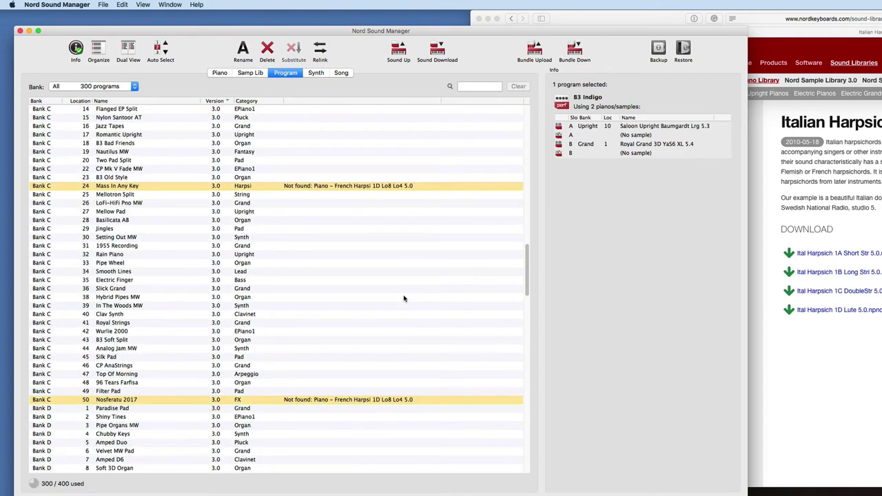
- Inspect the sample library relink options of the Mass In Any Key program in Bank C
{"action": "scroll", "coordinate": [403, 298], "scroll_direction": "down", "scroll_amount": 1}
{"action": "right_click", "coordinate": [370, 177]}
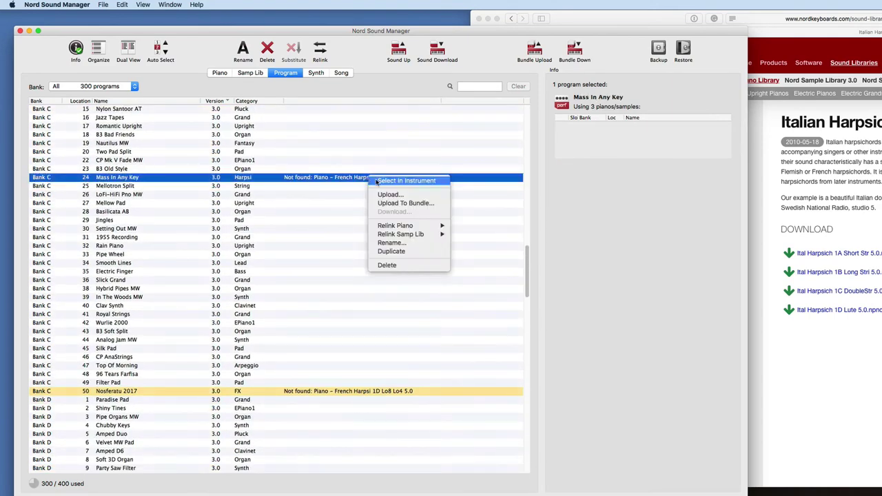
{"action": "mouse_move", "coordinate": [415, 237]}
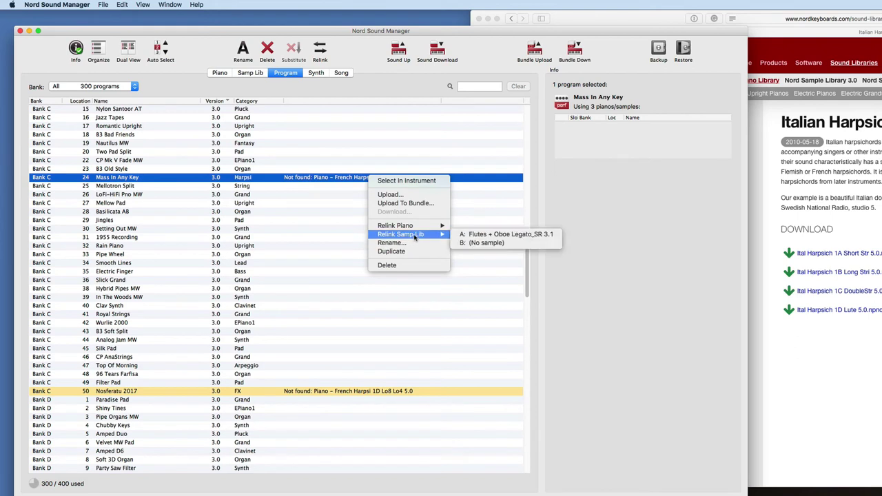
{"action": "left_click", "coordinate": [494, 246]}
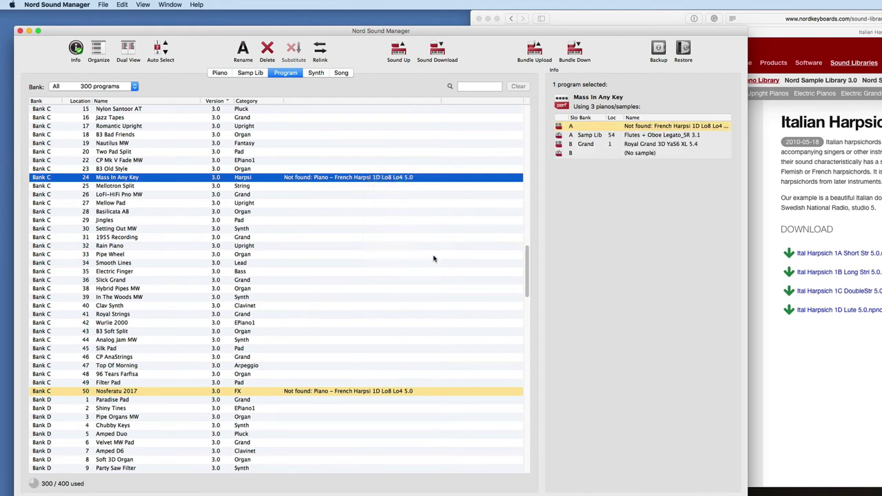
- Display which pianos and samples the Glowing Pianopad program in Bank A uses
{"action": "scroll", "coordinate": [349, 186], "scroll_direction": "up", "scroll_amount": 10}
{"action": "scroll", "coordinate": [349, 187], "scroll_direction": "up", "scroll_amount": 15}
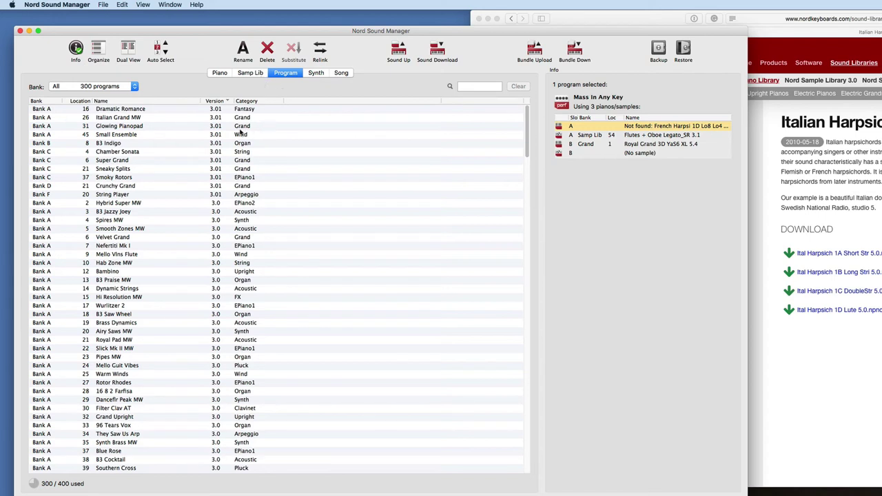
{"action": "left_click", "coordinate": [186, 128]}
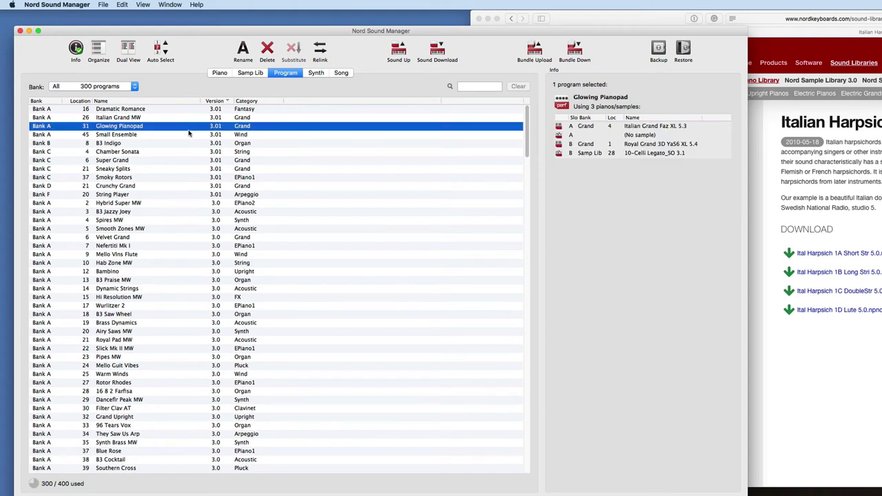
- Close the Safari window with the Italian Harpsichord page and return to the program list in Nord Sound Manager
{"action": "left_click", "coordinate": [621, 417]}
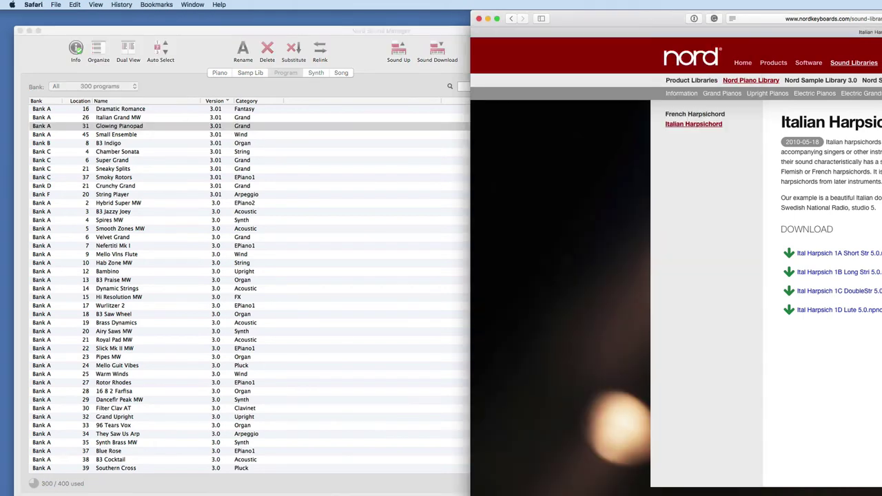
{"action": "key", "text": "super+w"}
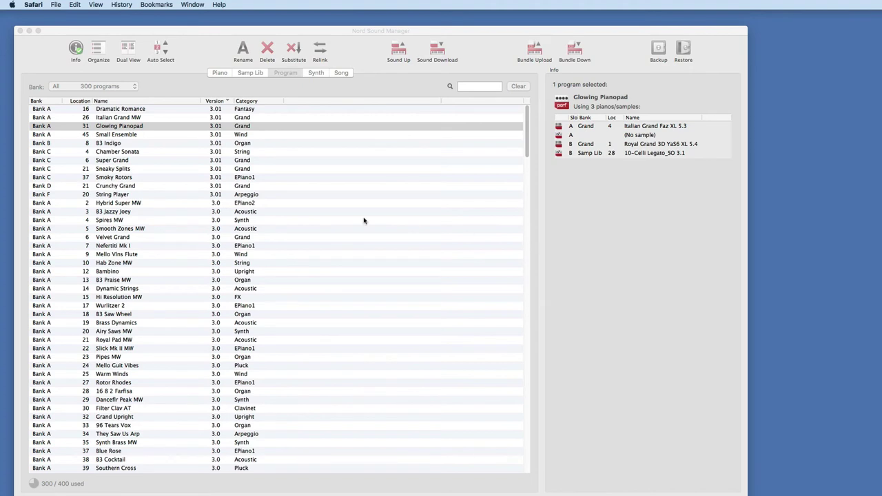
{"action": "left_click", "coordinate": [289, 76]}
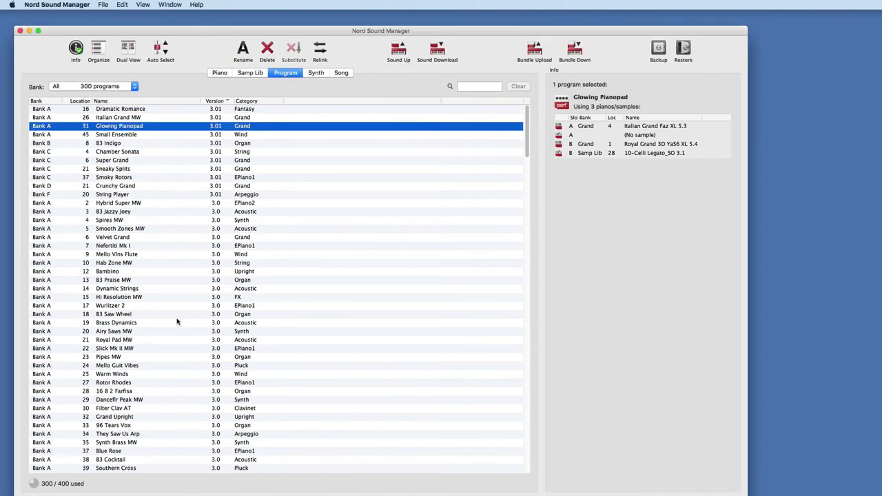
- Filter the programs by "bras" and select all matches from Brass Dynamics to Hybrid Brass
{"action": "left_click", "coordinate": [469, 86]}
{"action": "type", "text": "bras"}
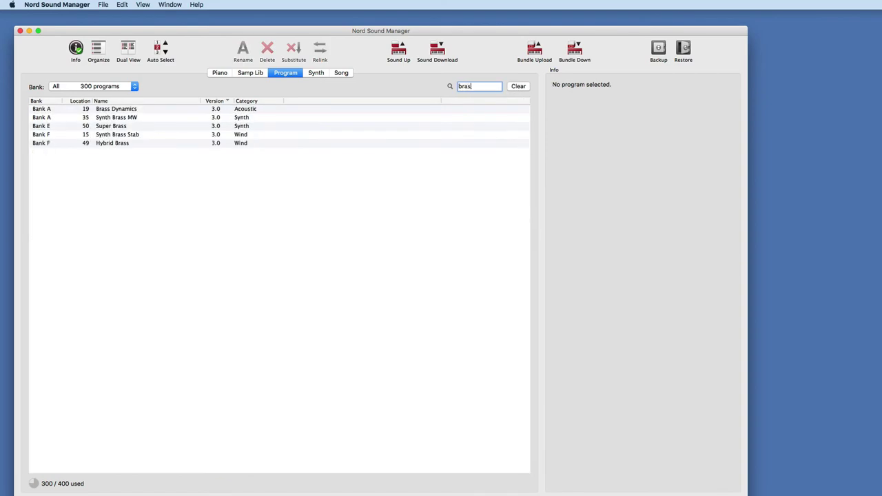
{"action": "left_click", "coordinate": [138, 111]}
{"action": "left_click", "coordinate": [127, 144], "text": "shift"}
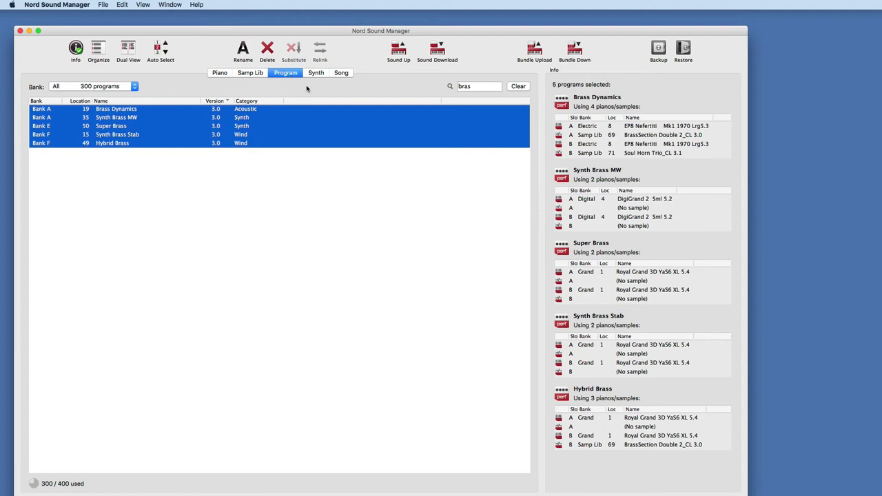
- Create a new folder on the desktop and name it My Brass Programs
{"action": "right_click", "coordinate": [814, 134]}
{"action": "left_click", "coordinate": [844, 141]}
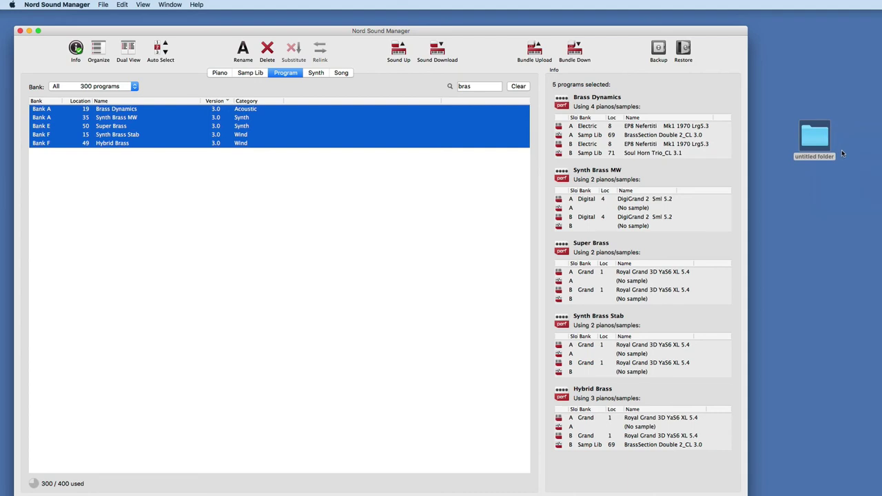
{"action": "left_click", "coordinate": [826, 157]}
{"action": "key", "text": "Return"}
{"action": "type", "text": "M"}
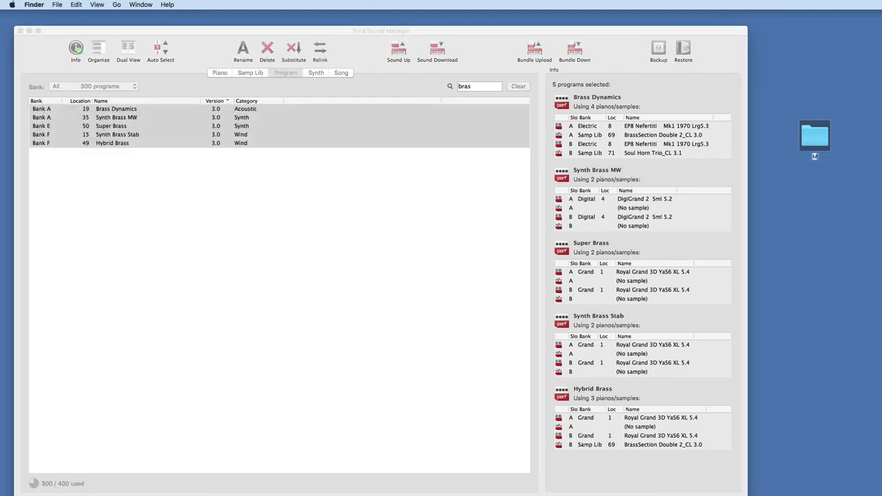
{"action": "type", "text": "y Brass Programs"}
{"action": "key", "text": "Return"}
- Reselect the programs from Brass Dynamics to Hybrid Brass and start a program bundle upload with the selection as source
{"action": "left_click", "coordinate": [476, 86]}
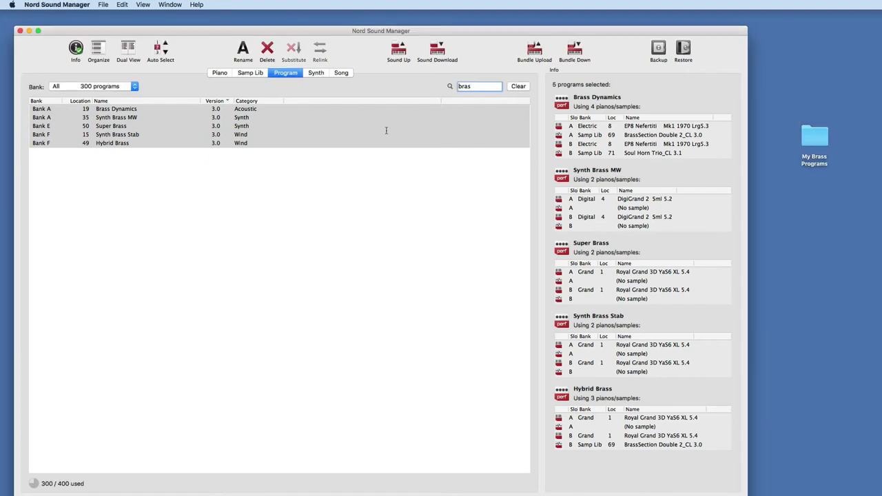
{"action": "left_click", "coordinate": [141, 111]}
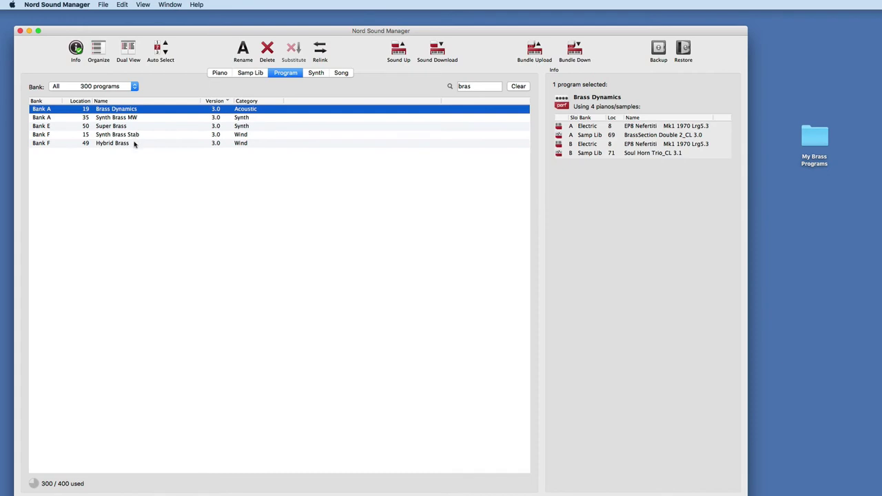
{"action": "left_click", "coordinate": [135, 144], "text": "shift"}
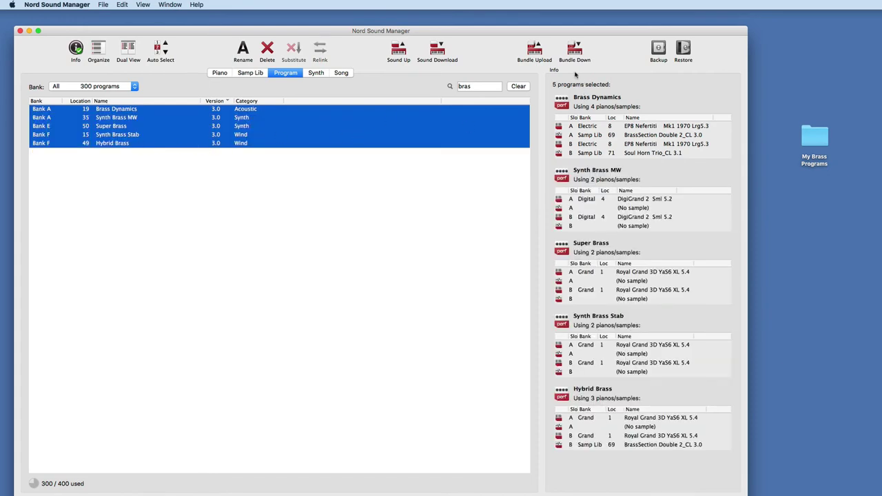
{"action": "left_click", "coordinate": [534, 50]}
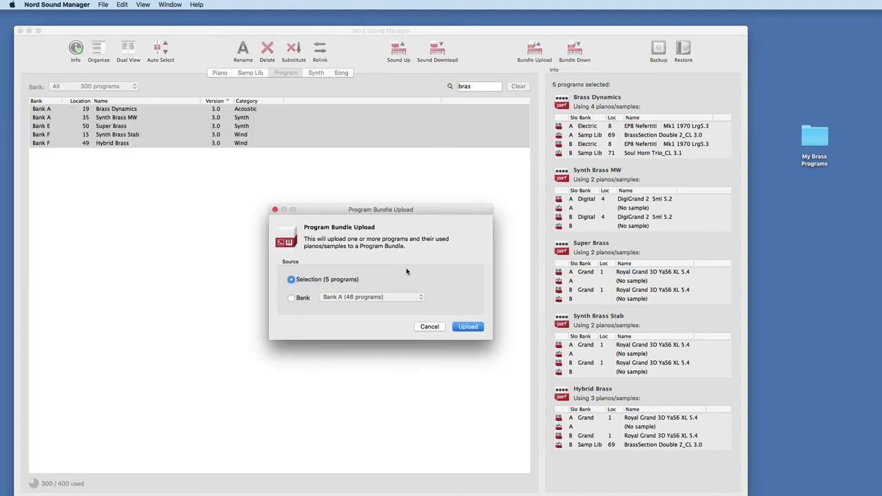
{"action": "left_click", "coordinate": [469, 327]}
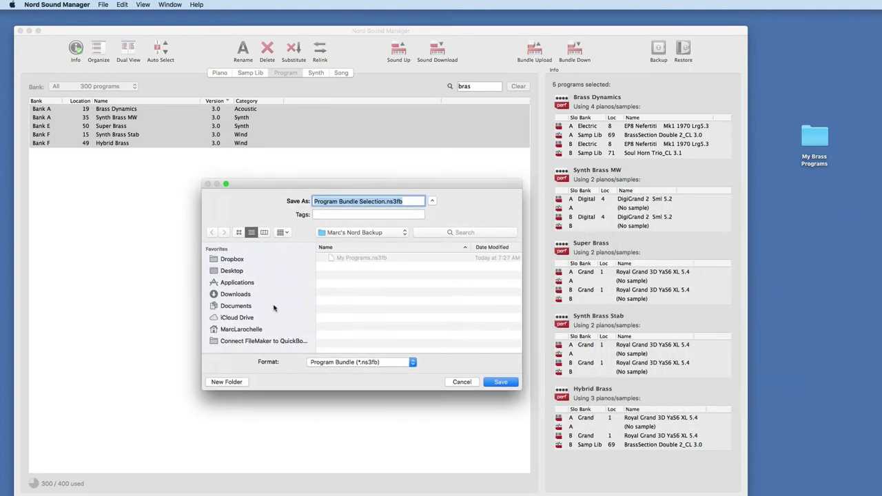
- Choose the My Brass Programs folder on the Desktop as the save location for the program bundle
{"action": "scroll", "coordinate": [248, 316], "scroll_direction": "down", "scroll_amount": 4}
{"action": "scroll", "coordinate": [227, 282], "scroll_direction": "up", "scroll_amount": 4}
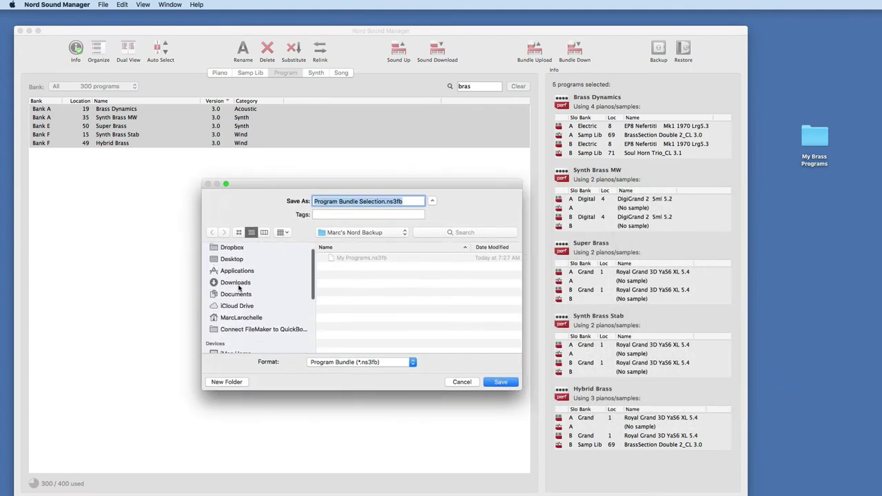
{"action": "left_click", "coordinate": [231, 272]}
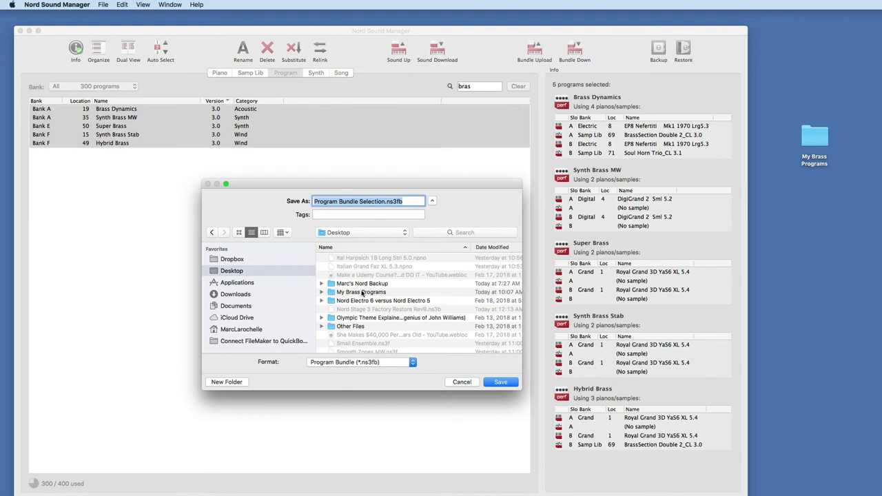
{"action": "double_click", "coordinate": [362, 294]}
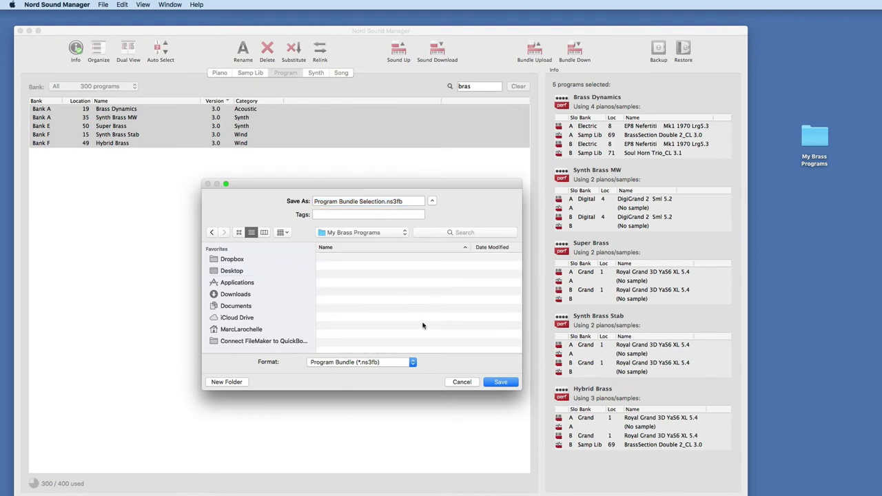
- Save the bundle as Program Bundle Selection.ns3fb in the Program Bundle (*.ns3fb) format
{"action": "left_click", "coordinate": [356, 364]}
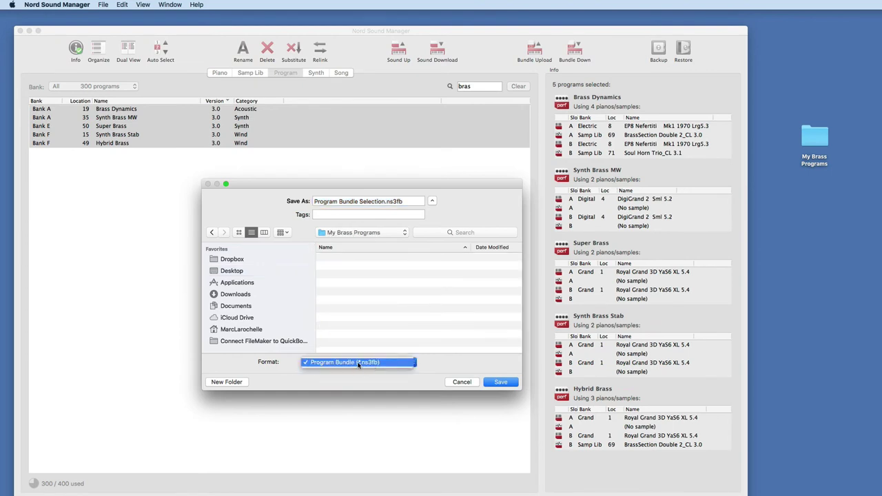
{"action": "left_click", "coordinate": [361, 362]}
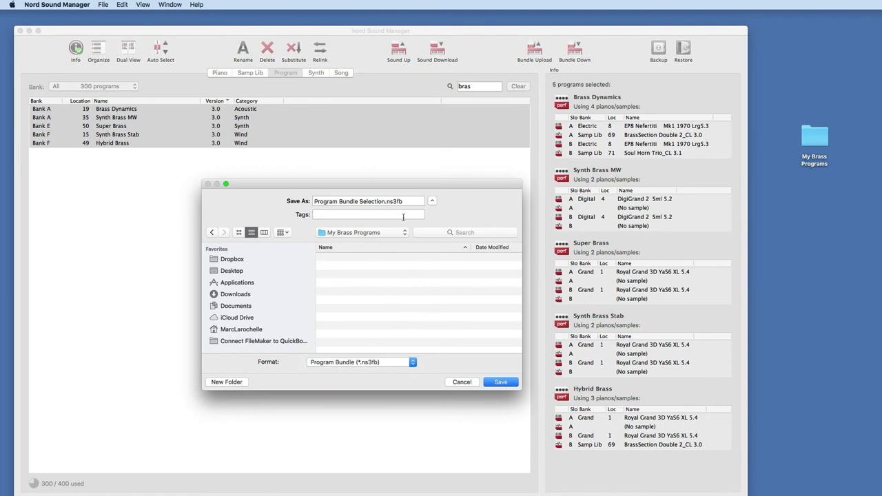
{"action": "left_click", "coordinate": [501, 383]}
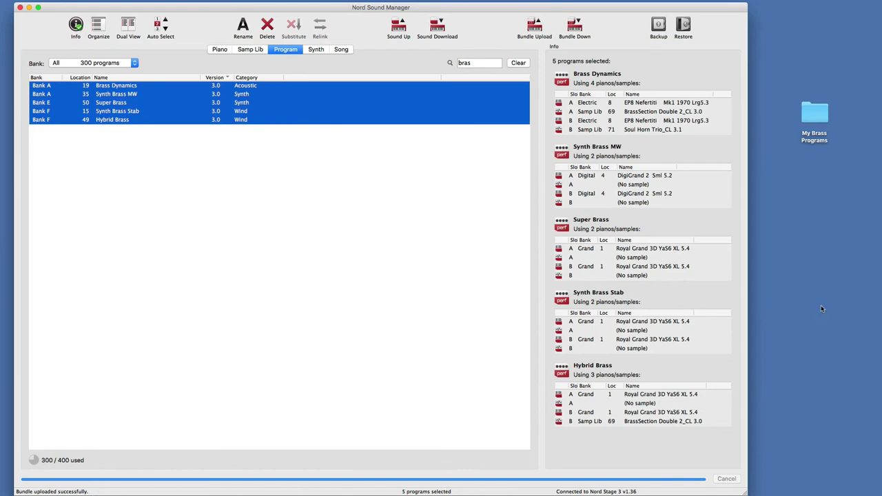
- Open the My Brass Programs folder from the desktop in list view and check the saved bundle file's size
{"action": "left_click", "coordinate": [821, 121]}
{"action": "double_click", "coordinate": [822, 121]}
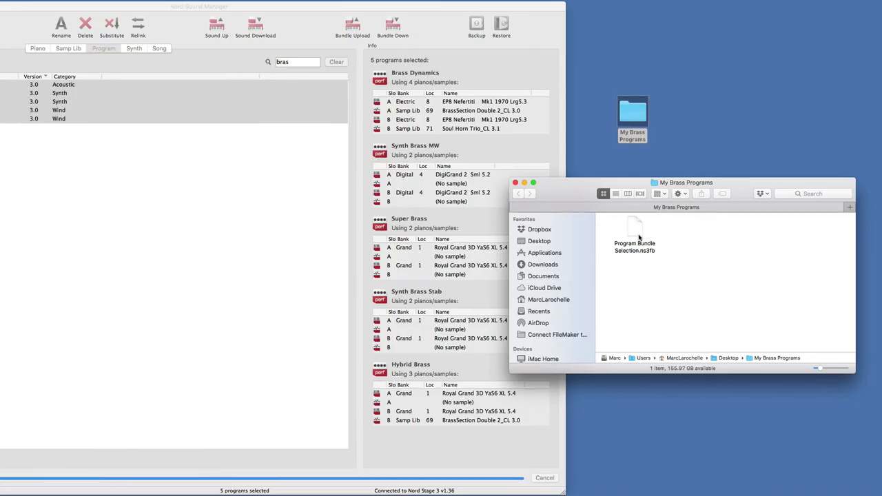
{"action": "key", "text": "super+2"}
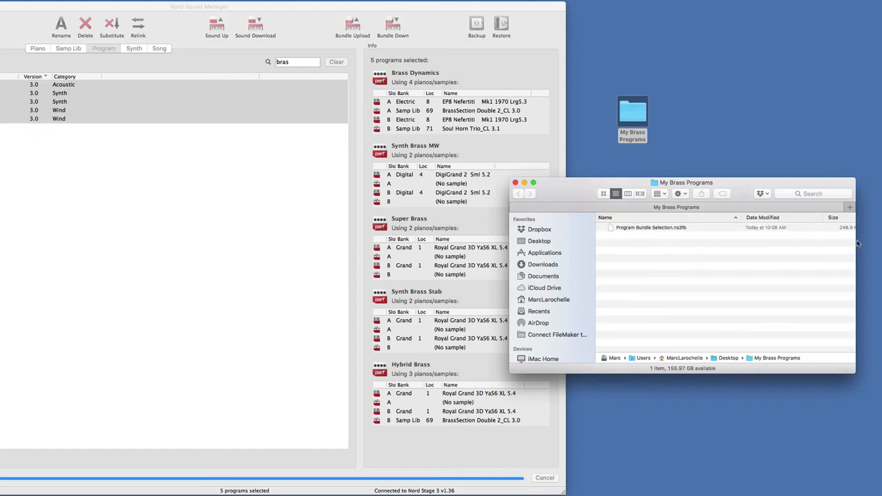
{"action": "left_click_drag", "start_coordinate": [856, 244], "coordinate": [881, 241]}
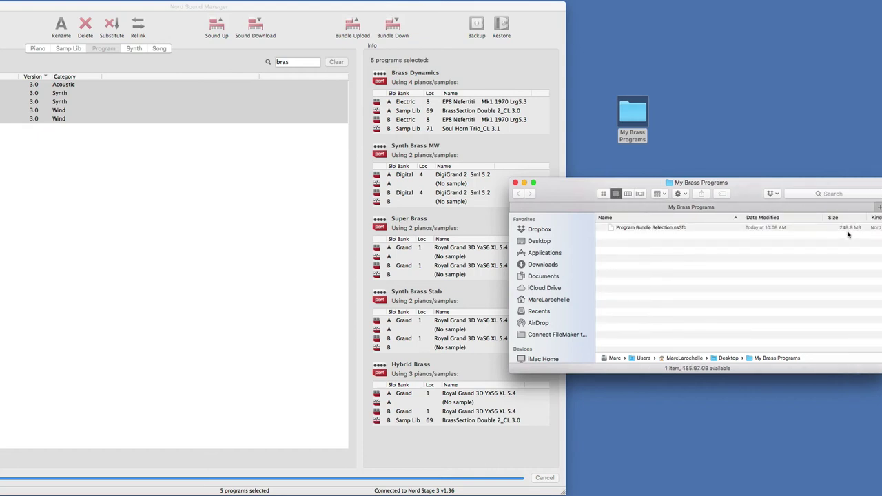
{"action": "left_click", "coordinate": [778, 231]}
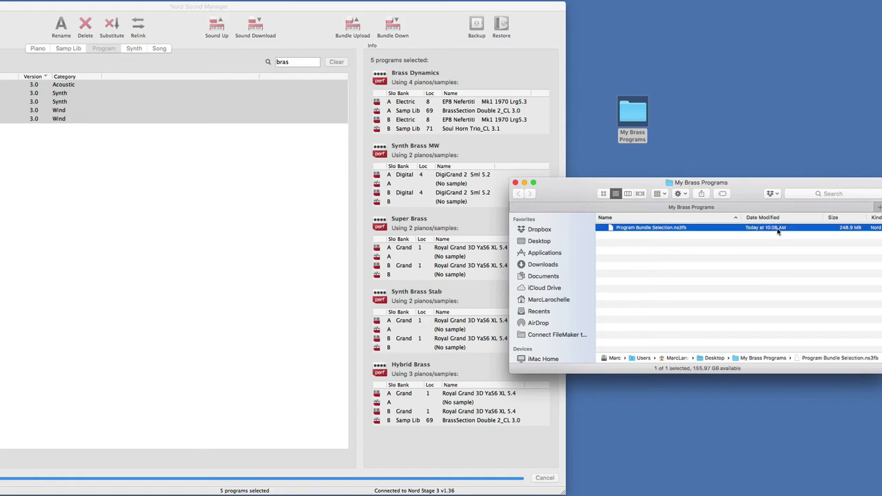
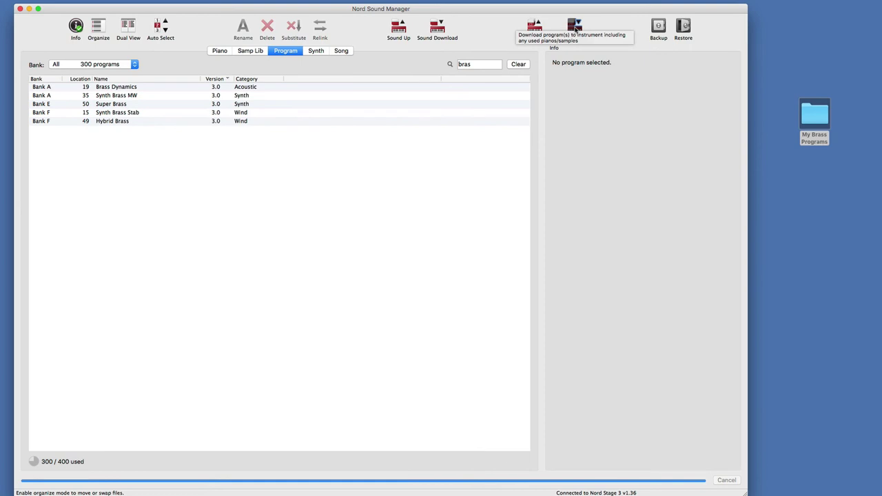
- Start a bundle download of Program Bundle Selection.ns3fb and set it to be added to Bank H
{"action": "left_click", "coordinate": [575, 26]}
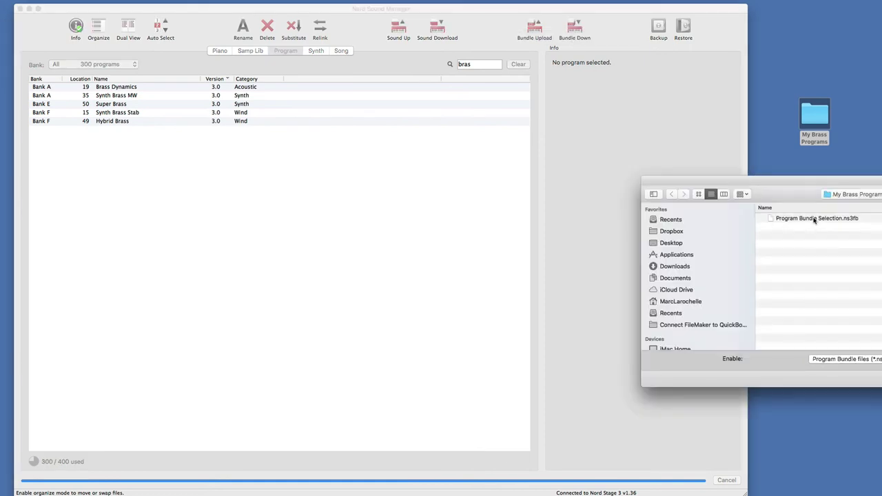
{"action": "double_click", "coordinate": [814, 219]}
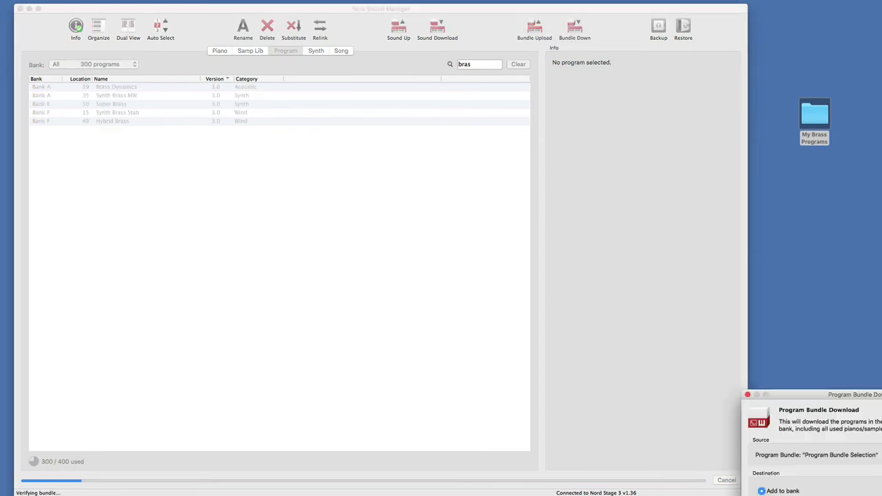
{"action": "left_click_drag", "start_coordinate": [881, 394], "coordinate": [266, 175]}
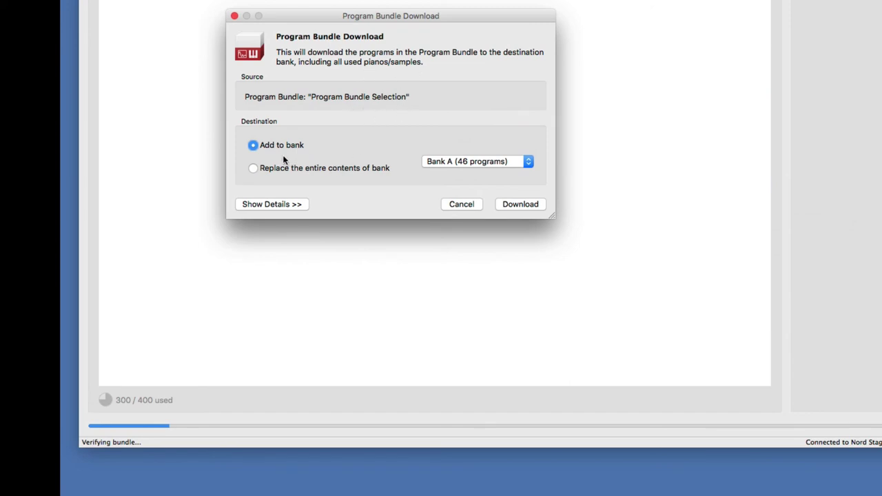
{"action": "left_click", "coordinate": [467, 161]}
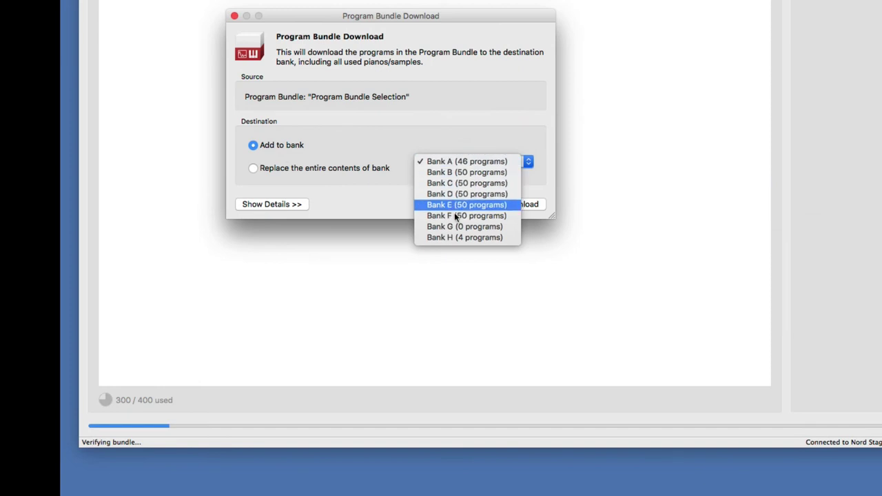
{"action": "left_click", "coordinate": [455, 237]}
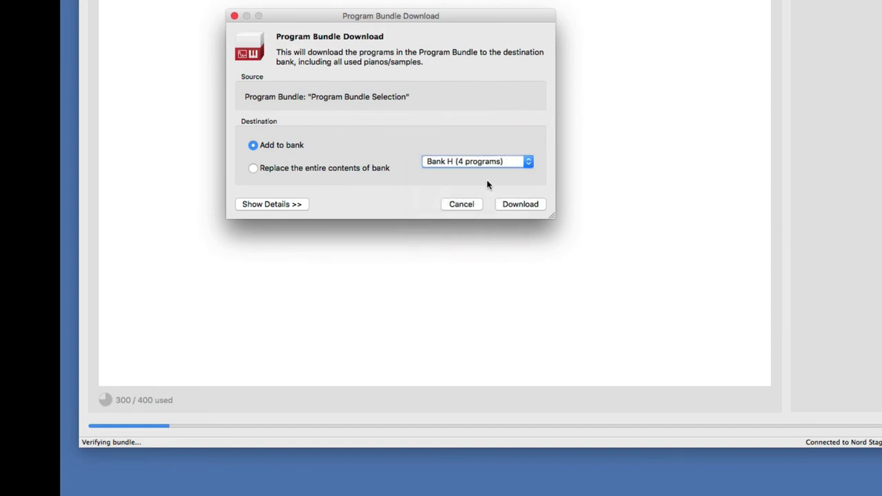
- Review the pianos and samples listed for all five bundled programs, then start the download and cancel it at the sample replacement prompt
{"action": "left_click", "coordinate": [297, 205]}
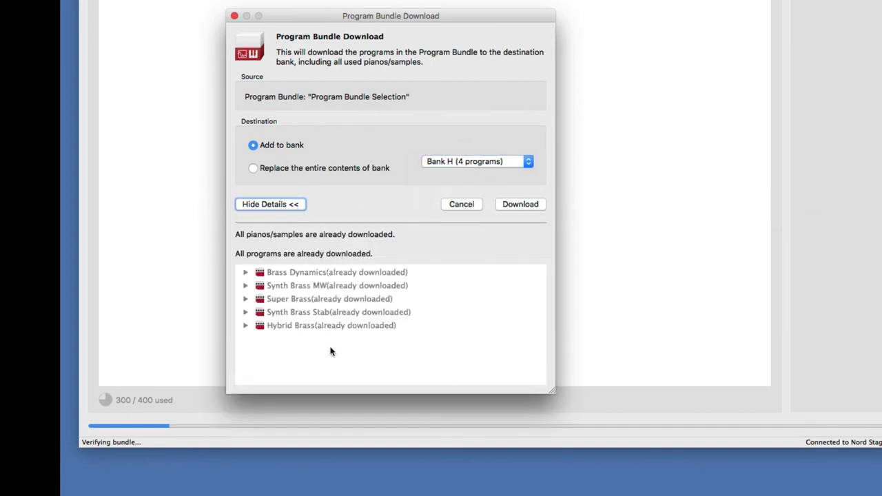
{"action": "left_click", "coordinate": [248, 272]}
{"action": "left_click", "coordinate": [245, 272]}
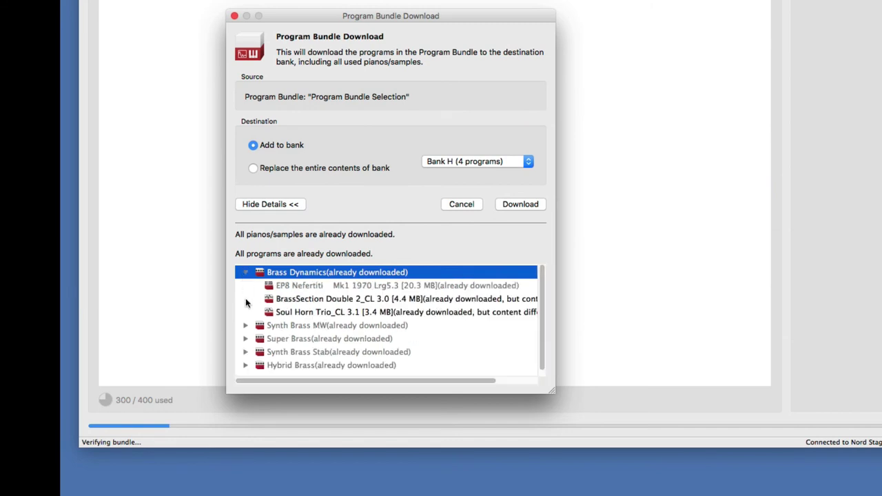
{"action": "left_click", "coordinate": [247, 325]}
{"action": "left_click", "coordinate": [245, 325]}
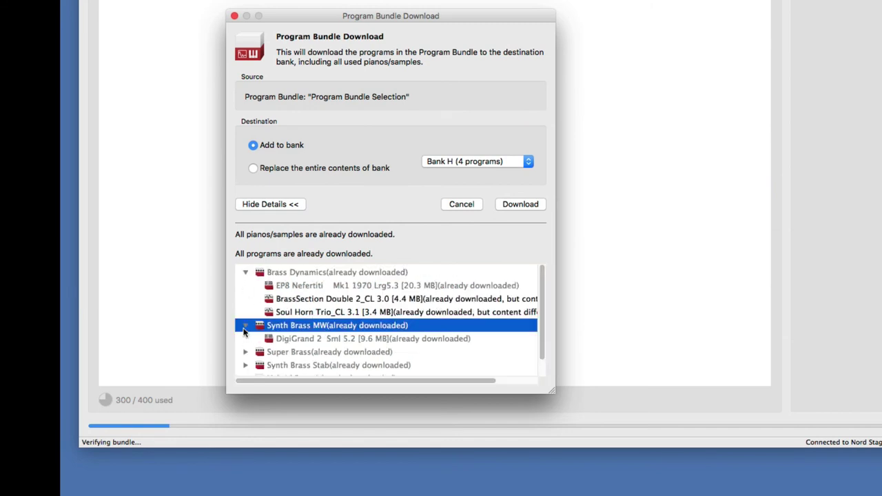
{"action": "left_click_drag", "start_coordinate": [543, 393], "coordinate": [614, 493]}
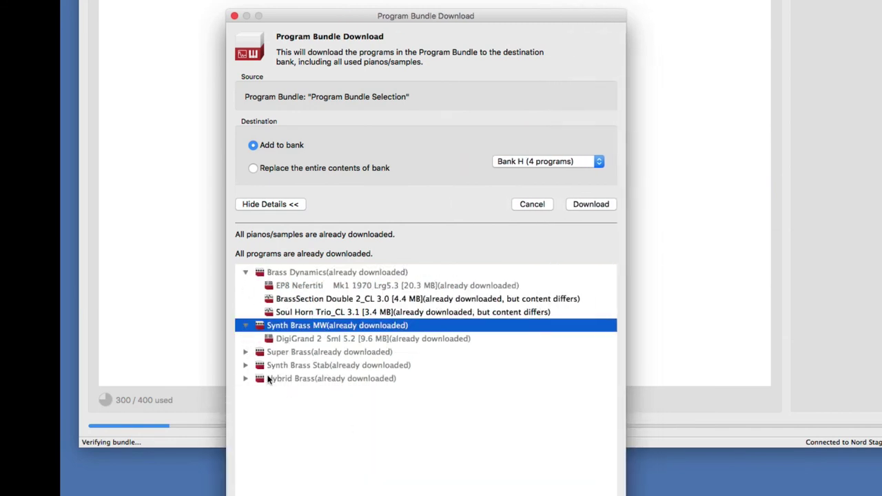
{"action": "left_click", "coordinate": [246, 352]}
{"action": "left_click", "coordinate": [245, 378]}
{"action": "left_click", "coordinate": [246, 392]}
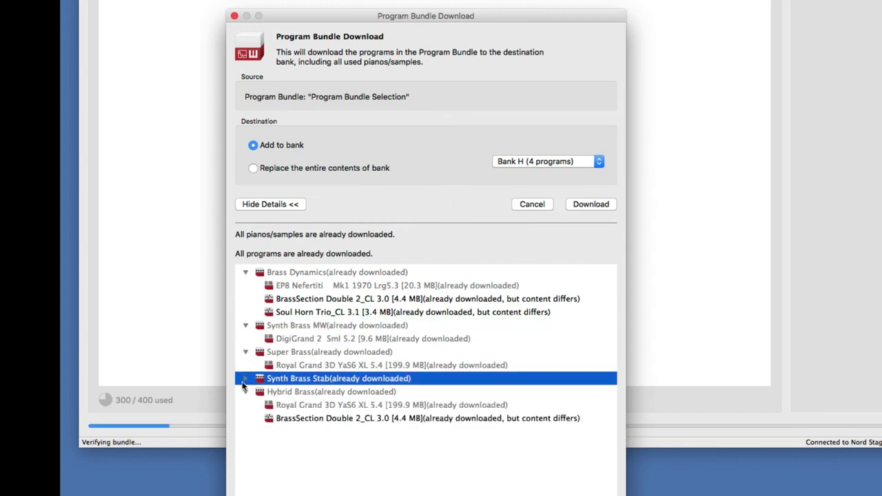
{"action": "left_click", "coordinate": [245, 379]}
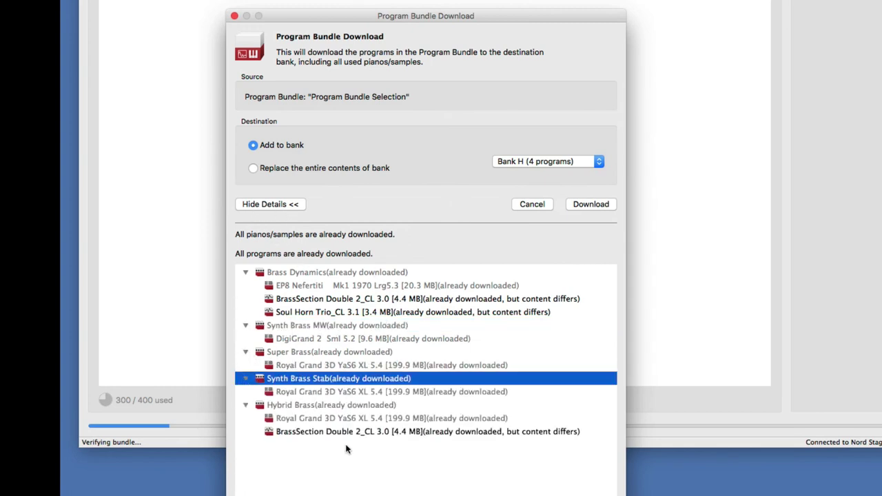
{"action": "left_click", "coordinate": [594, 209]}
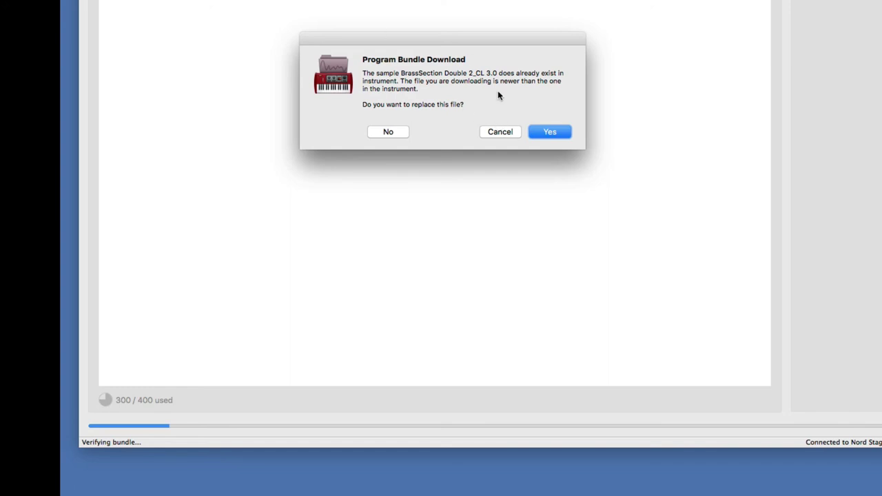
{"action": "left_click", "coordinate": [502, 133]}
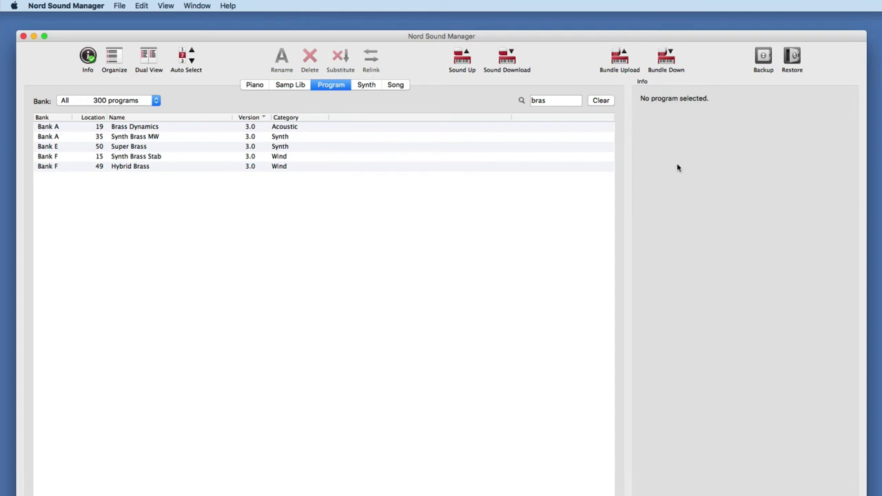
- Clean the deleted space of the Samp Lib partition
{"action": "left_click", "coordinate": [119, 6]}
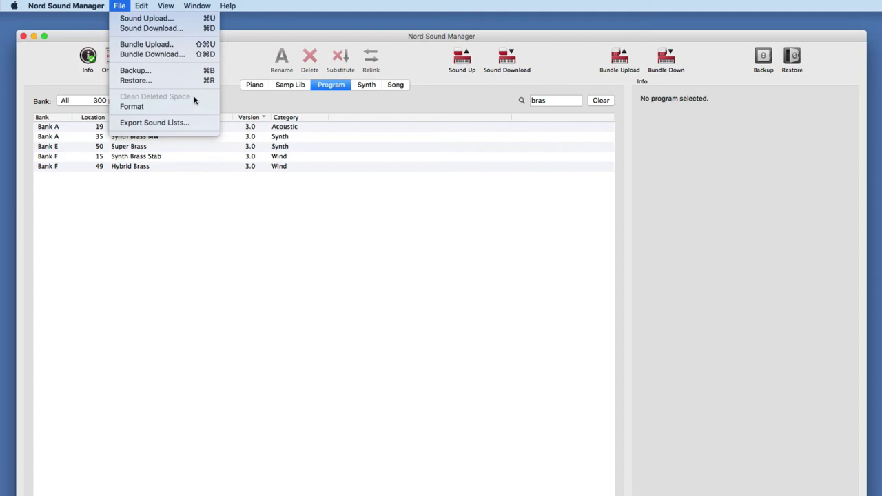
{"action": "left_click", "coordinate": [296, 90]}
{"action": "left_click", "coordinate": [290, 85]}
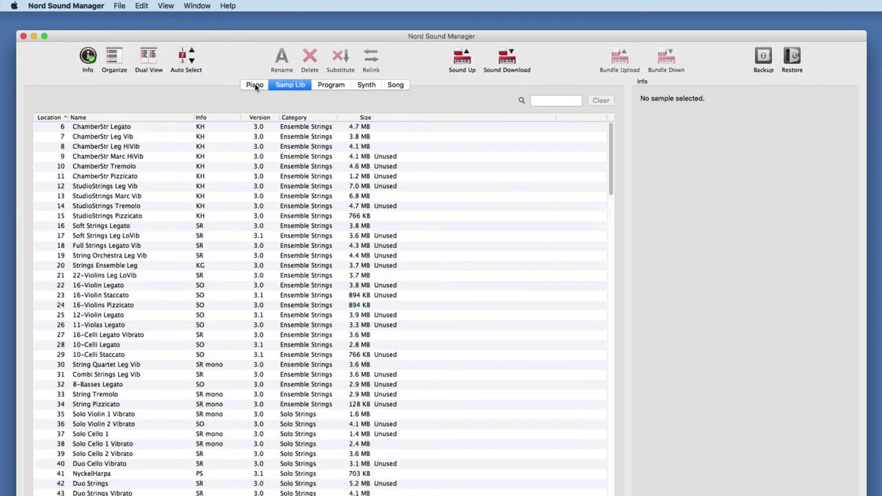
{"action": "left_click", "coordinate": [255, 84]}
{"action": "left_click", "coordinate": [290, 85]}
{"action": "left_click", "coordinate": [118, 6]}
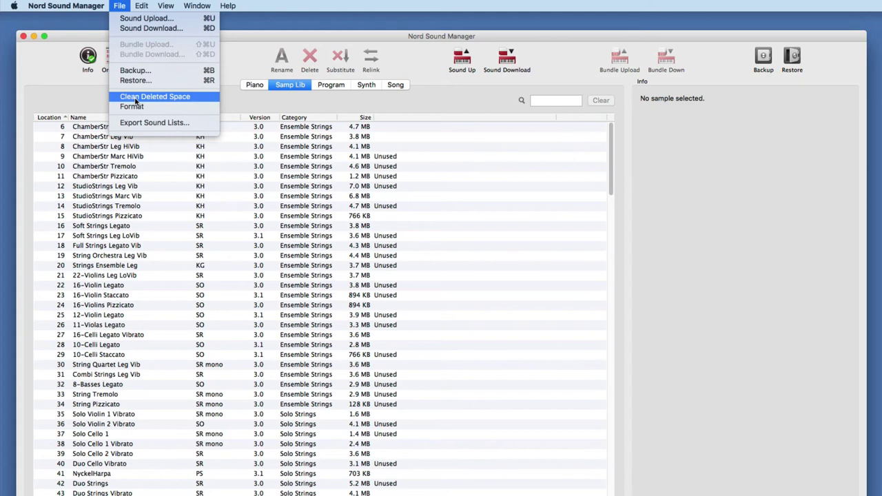
{"action": "left_click", "coordinate": [180, 101]}
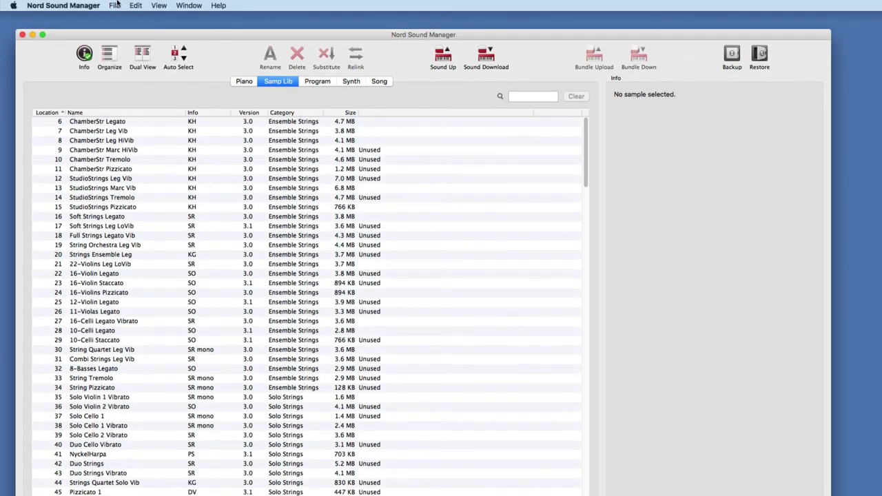
- Request formatting of the Samp Lib partition and decline the confirmation
{"action": "left_click", "coordinate": [115, 4]}
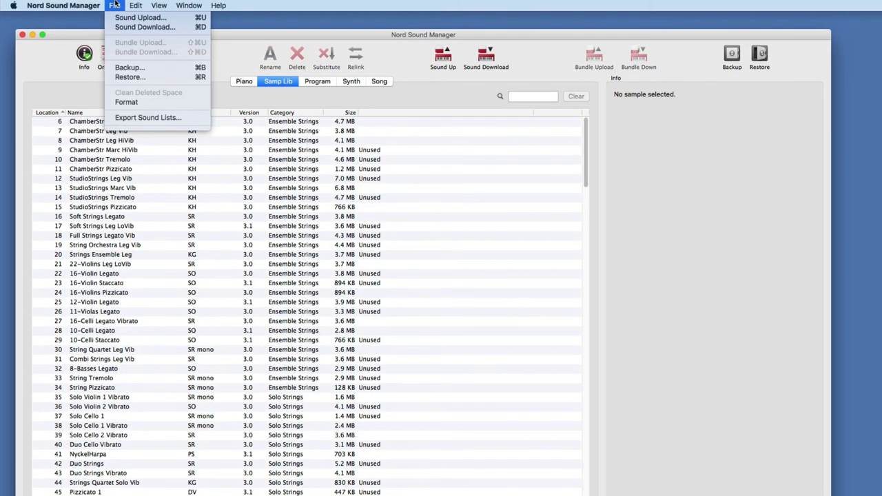
{"action": "left_click", "coordinate": [126, 102]}
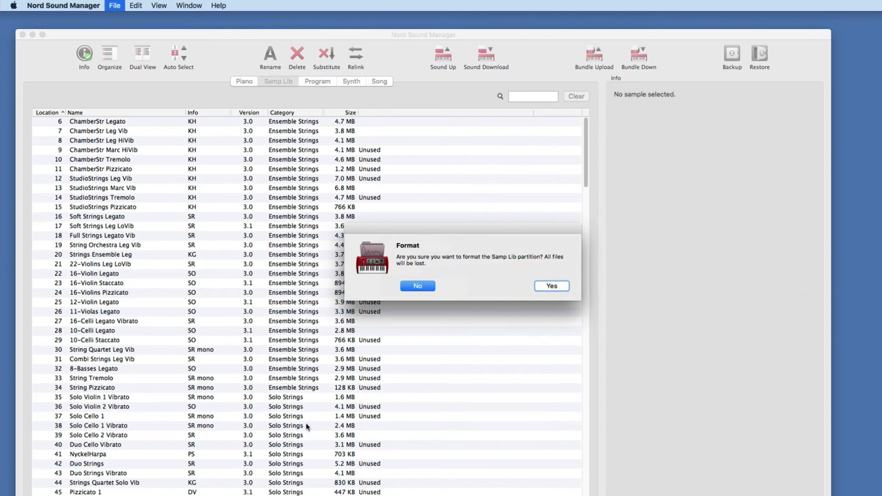
{"action": "left_click", "coordinate": [417, 287]}
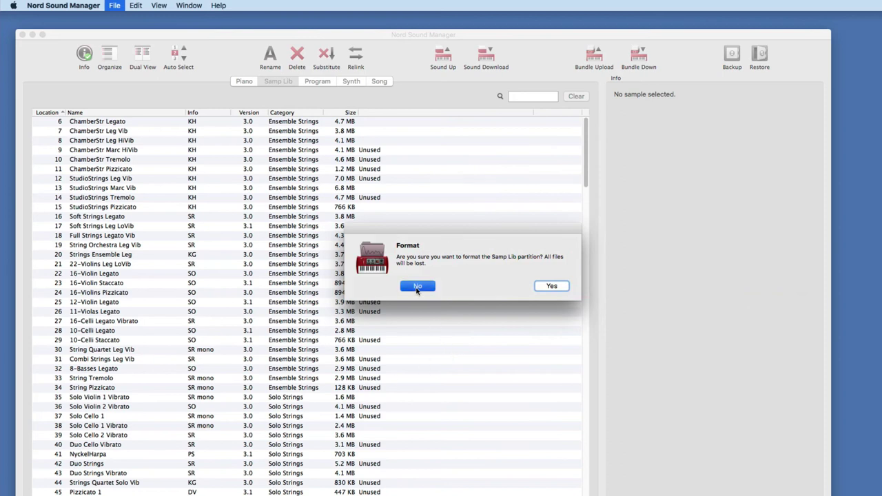
- Clean the deleted space of the Piano partition
{"action": "left_click", "coordinate": [243, 83]}
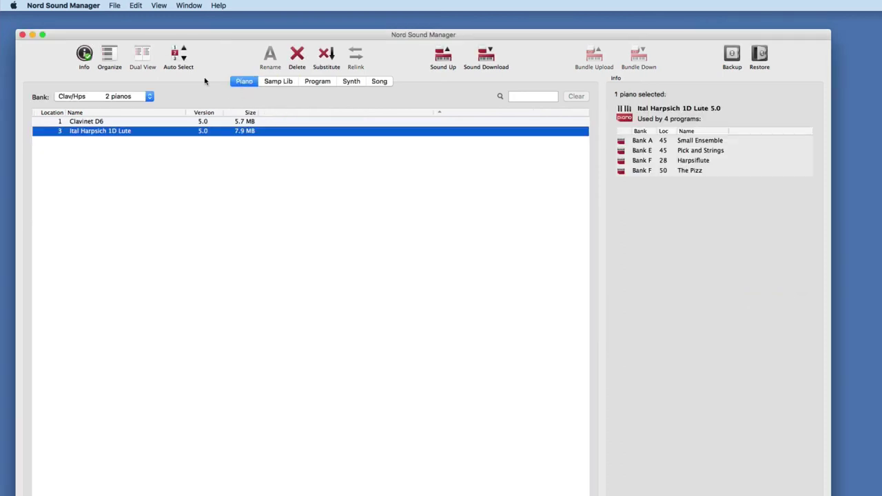
{"action": "left_click", "coordinate": [113, 6]}
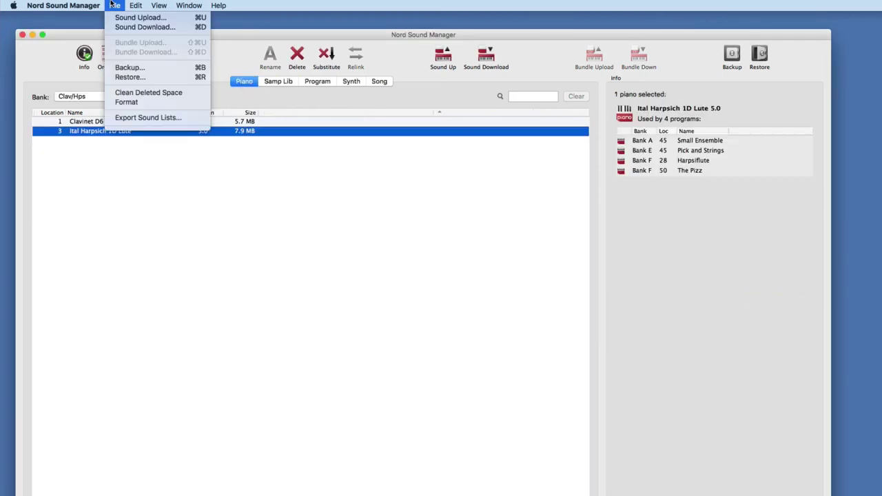
{"action": "left_click", "coordinate": [148, 92]}
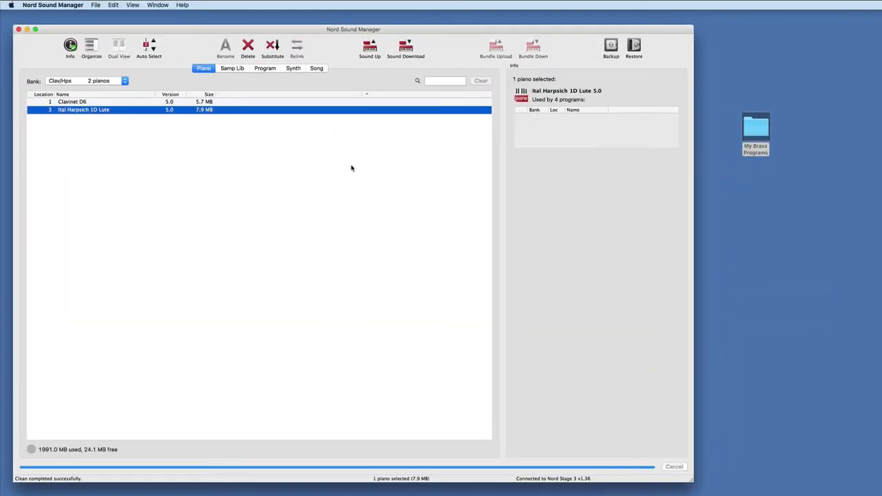
- Request formatting of the Piano partition and decline the confirmation
{"action": "left_click", "coordinate": [97, 5]}
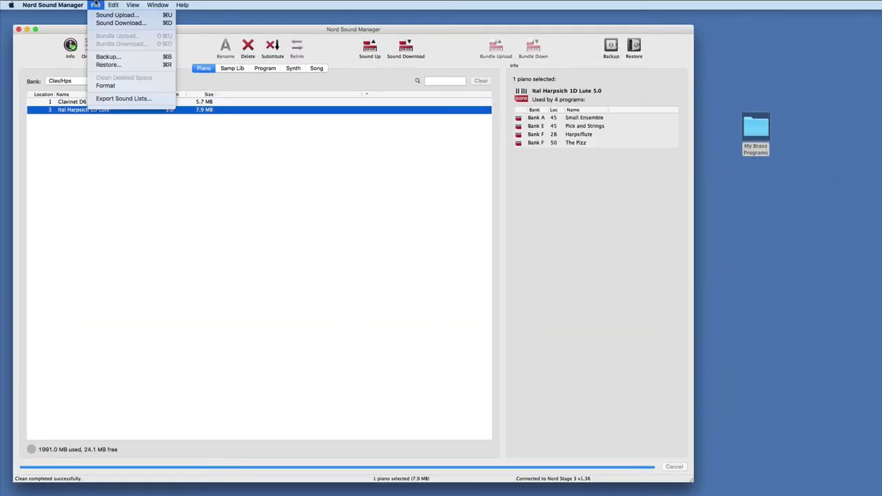
{"action": "left_click", "coordinate": [128, 87]}
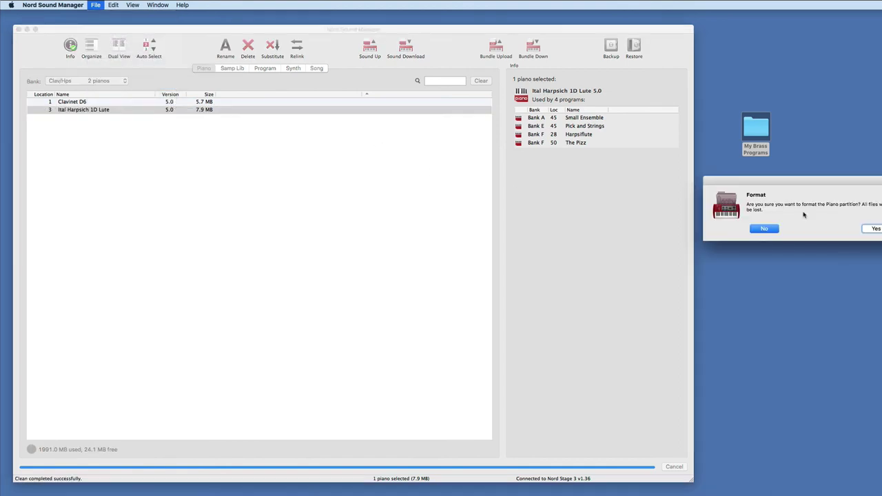
{"action": "left_click", "coordinate": [764, 228]}
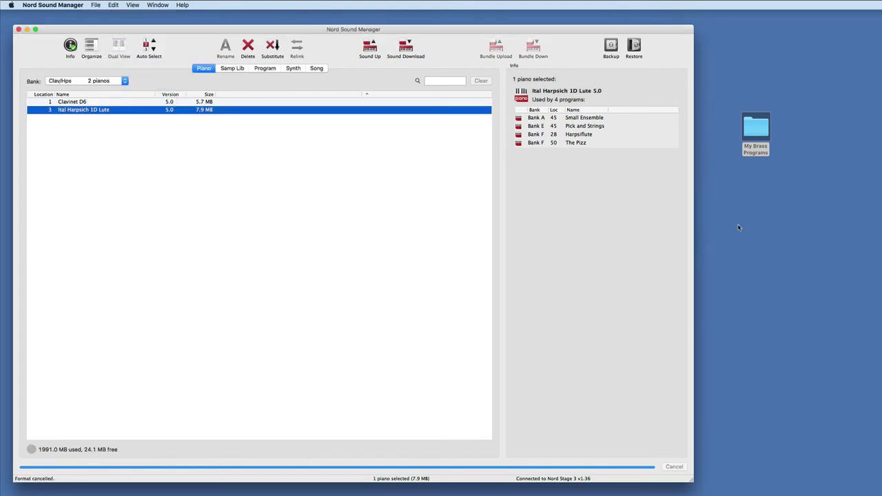
- Request formatting of the Program partition and decline the confirmation
{"action": "left_click", "coordinate": [265, 69]}
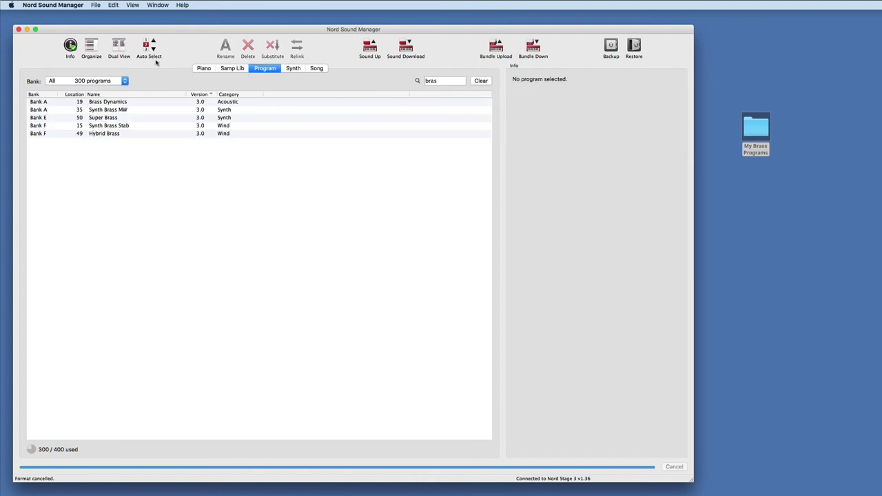
{"action": "left_click", "coordinate": [97, 5]}
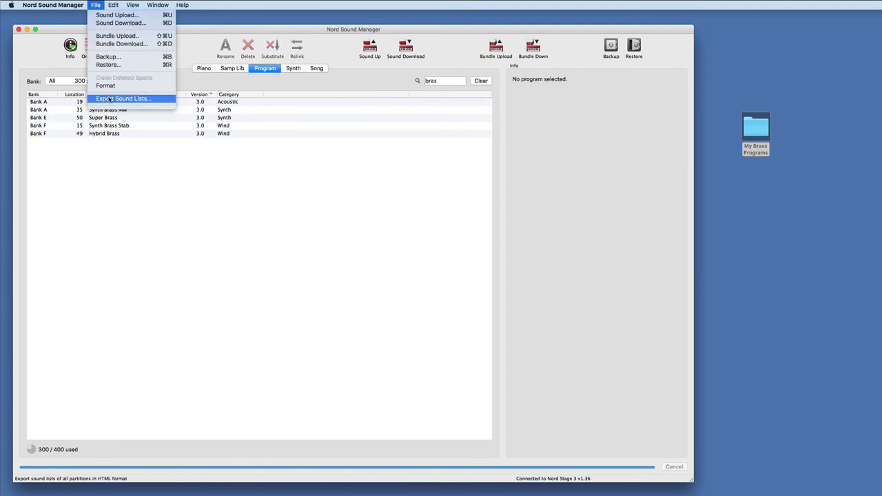
{"action": "left_click", "coordinate": [121, 85]}
{"action": "left_click_drag", "start_coordinate": [769, 189], "coordinate": [303, 186]}
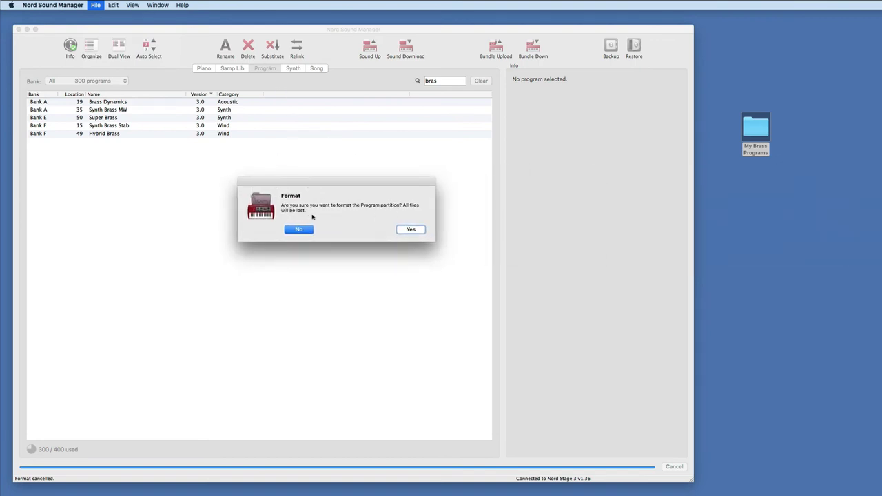
{"action": "left_click", "coordinate": [298, 230]}
- Check which file and partition maintenance commands are available for the Synth and Song partitions
{"action": "left_click", "coordinate": [293, 68]}
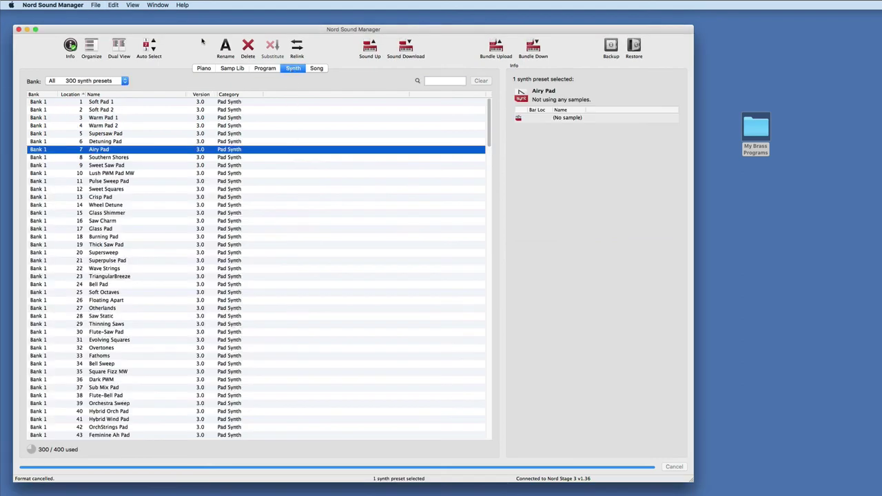
{"action": "left_click", "coordinate": [95, 5]}
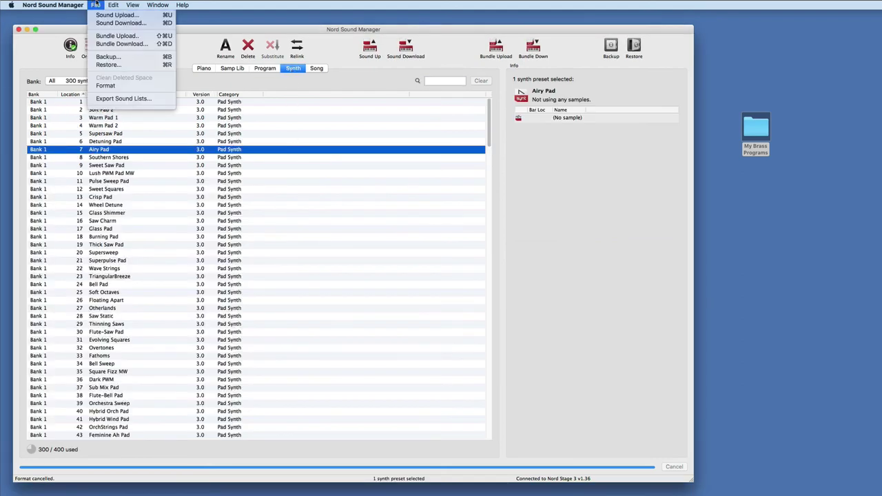
{"action": "left_click", "coordinate": [96, 5]}
{"action": "left_click", "coordinate": [317, 69]}
{"action": "left_click", "coordinate": [97, 5]}
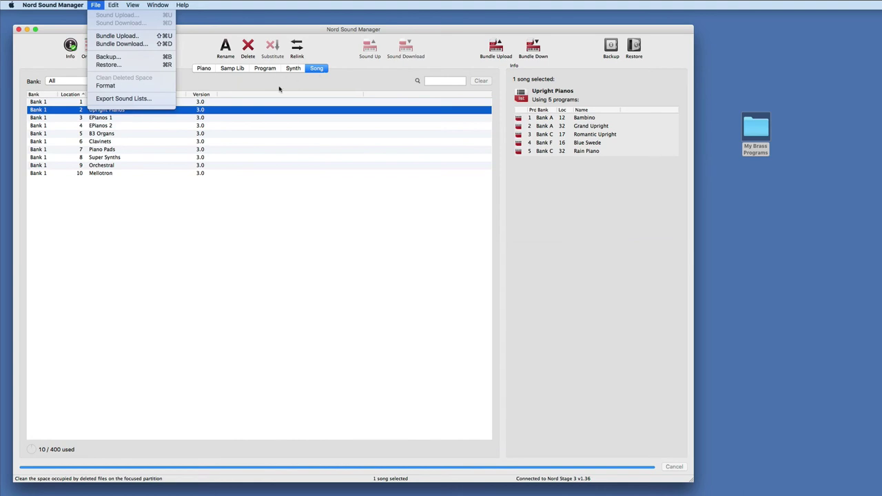
- Export the sound lists of all partitions to the Desktop folder
{"action": "left_click", "coordinate": [265, 68]}
{"action": "left_click", "coordinate": [53, 5]}
{"action": "mouse_move", "coordinate": [95, 5]}
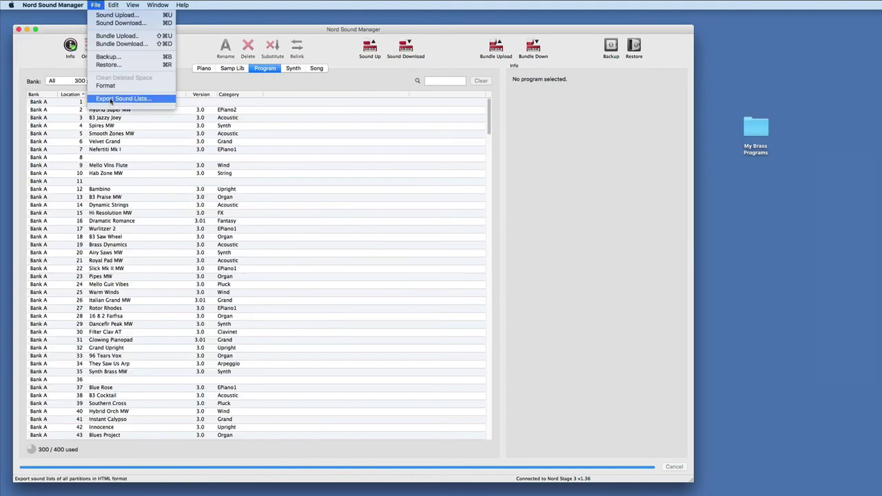
{"action": "left_click", "coordinate": [110, 100]}
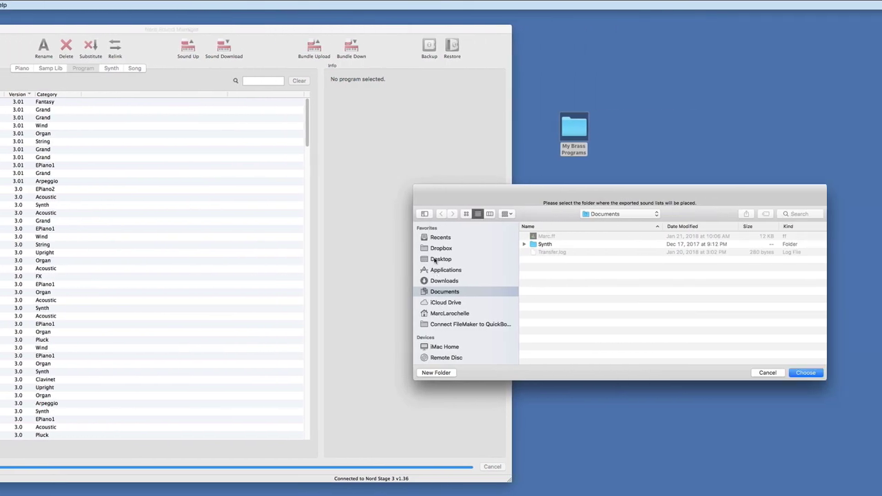
{"action": "left_click", "coordinate": [434, 260]}
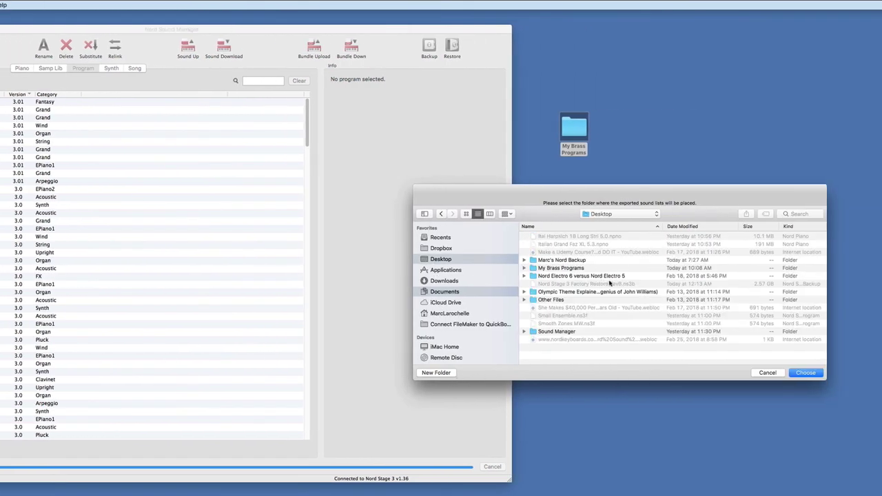
{"action": "left_click", "coordinate": [805, 373]}
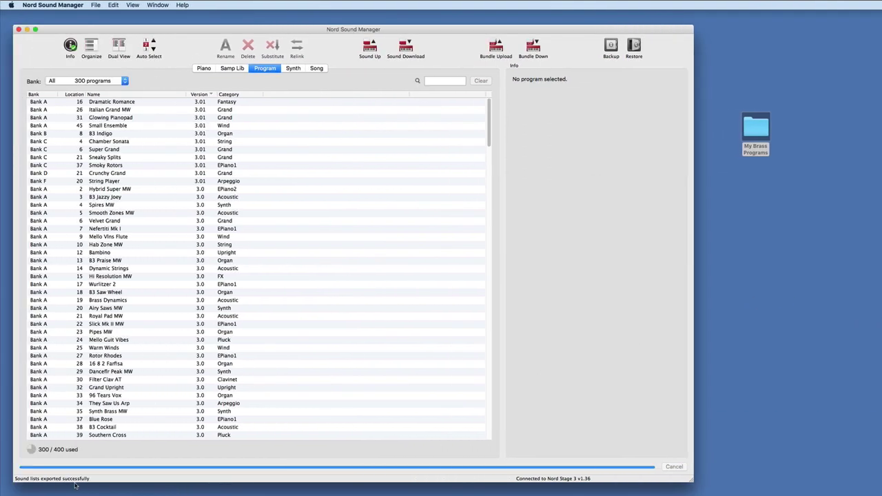
- Open the exported Nord Stage 3 Piano list from the desktop, review its entries and close it
{"action": "left_click", "coordinate": [9, 486]}
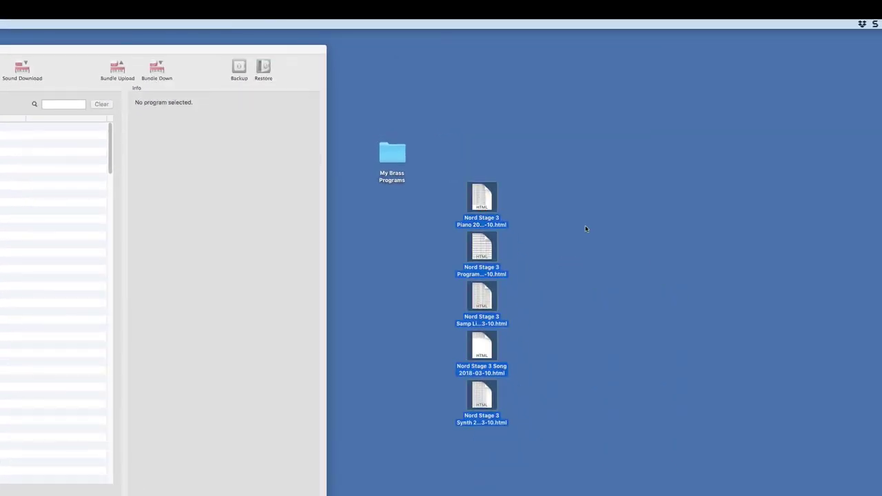
{"action": "double_click", "coordinate": [481, 200]}
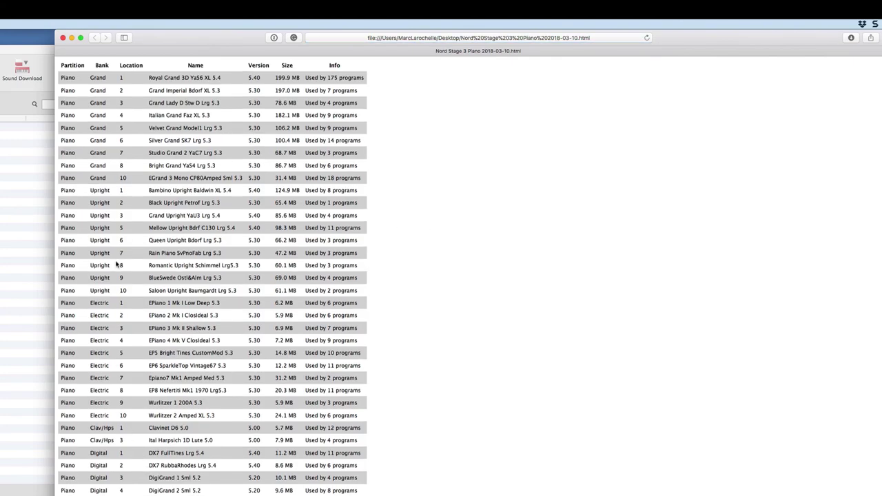
{"action": "key", "text": "super+w"}
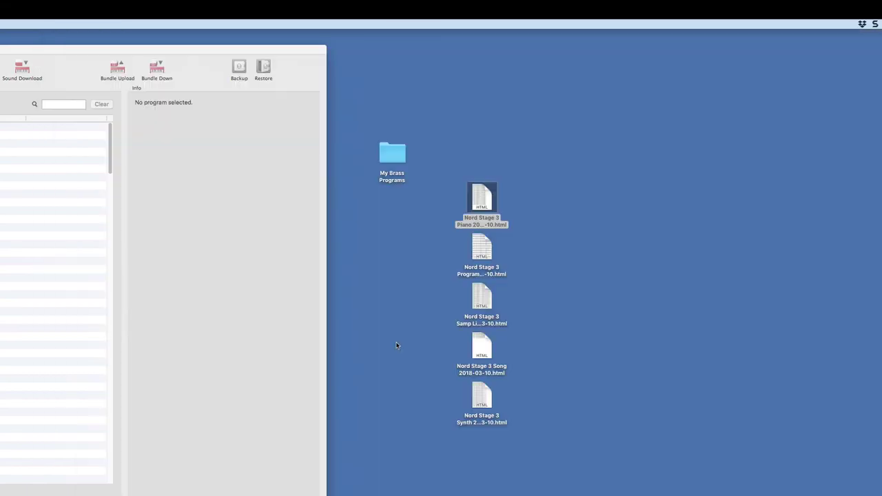
{"action": "left_click", "coordinate": [575, 282]}
- Open the exported Nord Stage 3 Program list, look through its banks and close it
{"action": "double_click", "coordinate": [490, 257]}
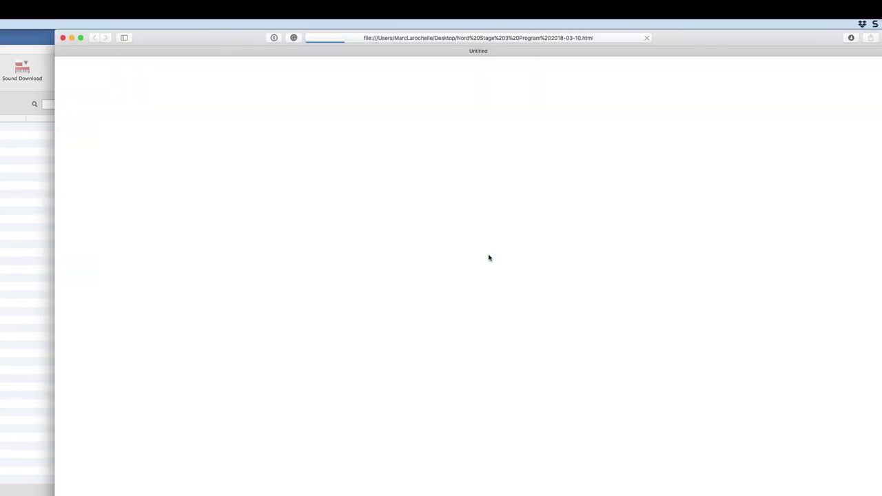
{"action": "scroll", "coordinate": [295, 192], "scroll_direction": "down", "scroll_amount": 20}
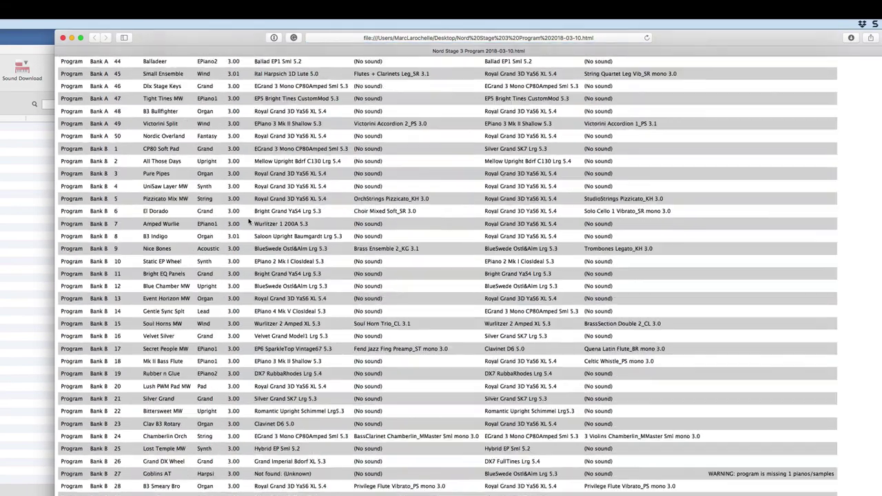
{"action": "scroll", "coordinate": [250, 220], "scroll_direction": "down", "scroll_amount": 10}
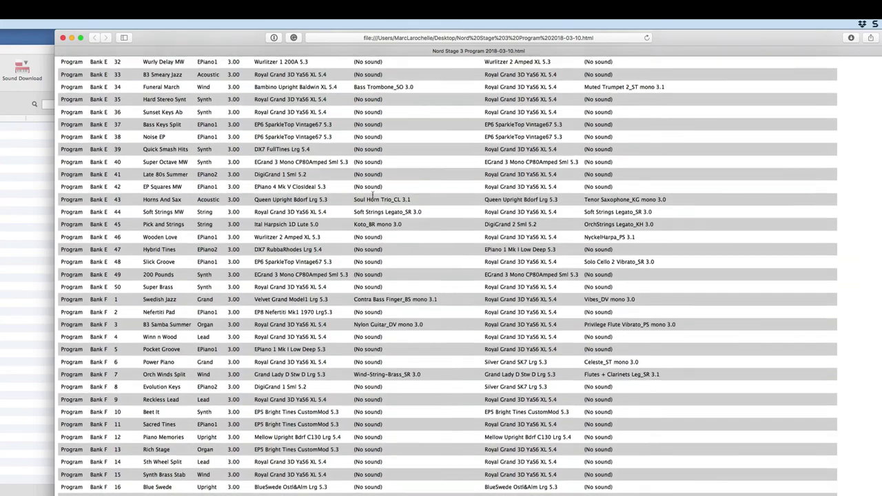
{"action": "key", "text": "super+w"}
- Open the exported Nord Stage 3 Samp Lib list, look through the sample usage and close it
{"action": "left_click", "coordinate": [481, 304]}
{"action": "double_click", "coordinate": [480, 304]}
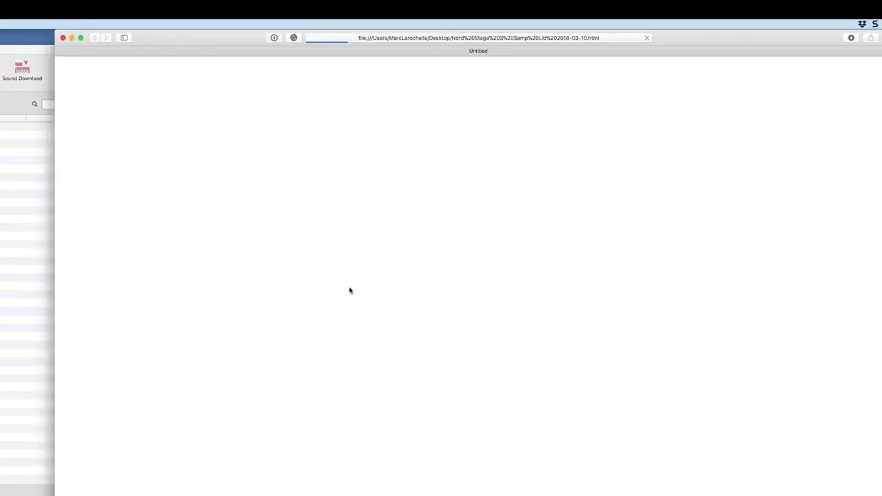
{"action": "scroll", "coordinate": [304, 279], "scroll_direction": "down", "scroll_amount": 10}
{"action": "scroll", "coordinate": [304, 279], "scroll_direction": "down", "scroll_amount": 20}
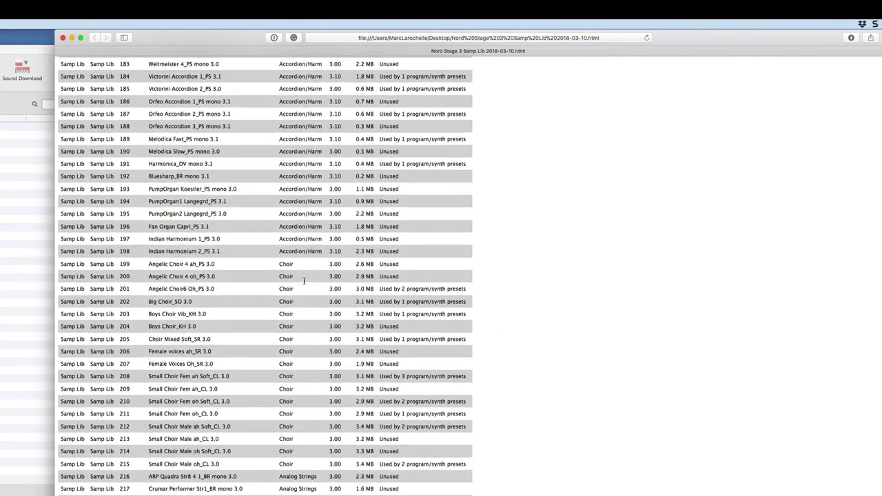
{"action": "key", "text": "super+w"}
- View the exported Nord Stage 3 Song and Synth lists one after the other and close both
{"action": "double_click", "coordinate": [492, 355]}
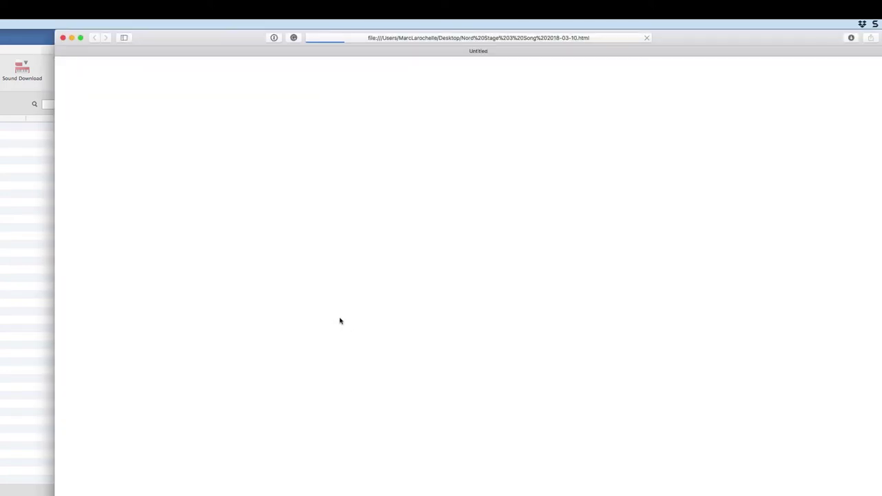
{"action": "key", "text": "super+w"}
{"action": "double_click", "coordinate": [480, 396]}
{"action": "scroll", "coordinate": [351, 360], "scroll_direction": "down", "scroll_amount": 15}
{"action": "scroll", "coordinate": [350, 359], "scroll_direction": "down", "scroll_amount": 5}
{"action": "scroll", "coordinate": [351, 356], "scroll_direction": "up", "scroll_amount": 8}
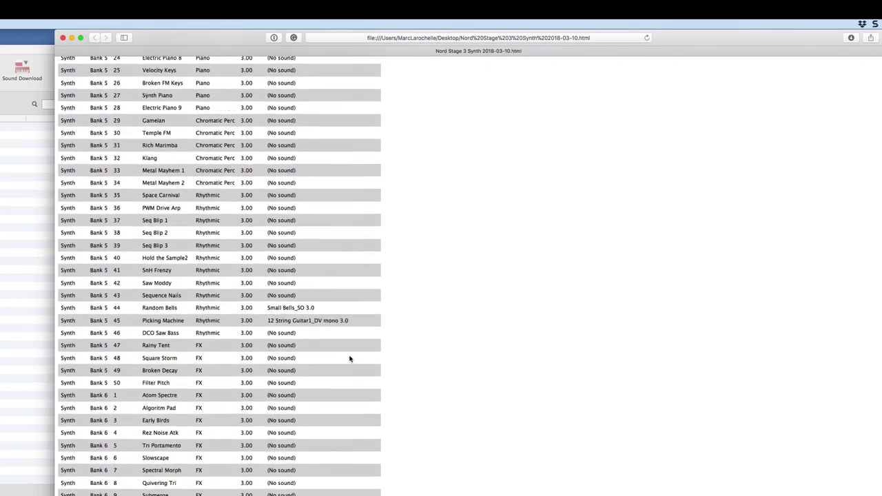
{"action": "key", "text": "super+w"}
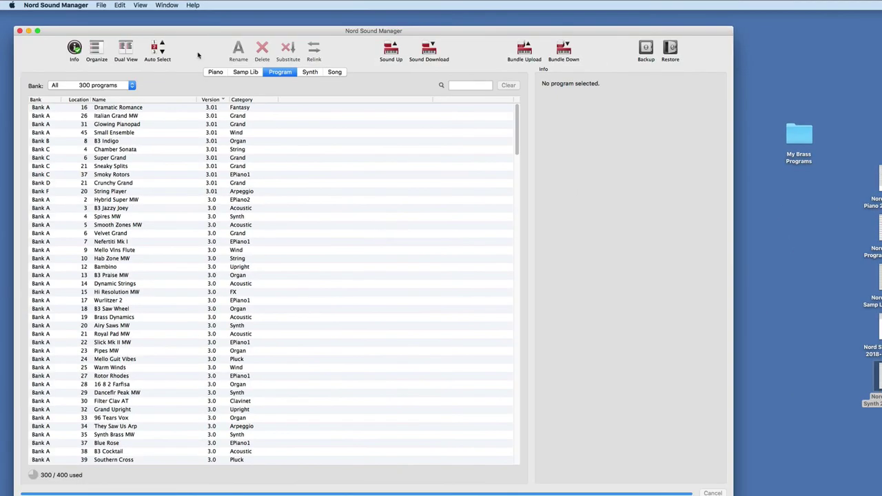
- Reopen the exported Nord Stage 3 Synth list from the desktop and look through its presets
{"action": "left_click", "coordinate": [102, 5]}
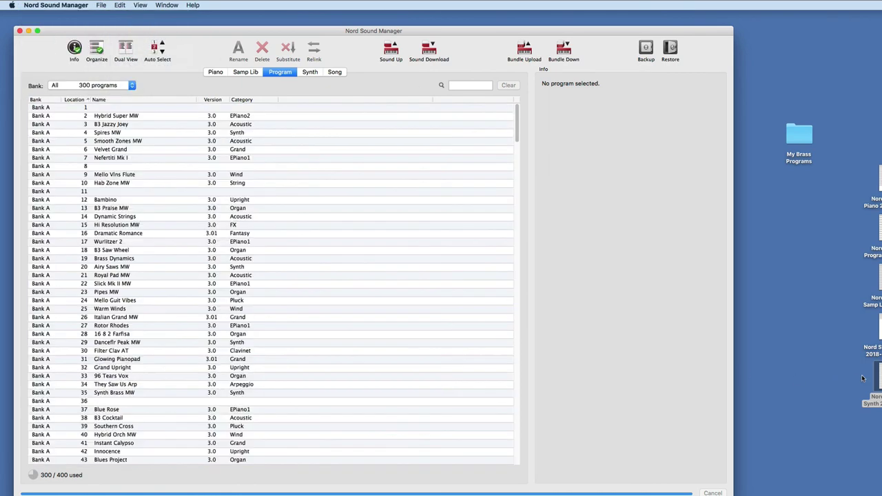
{"action": "double_click", "coordinate": [862, 377]}
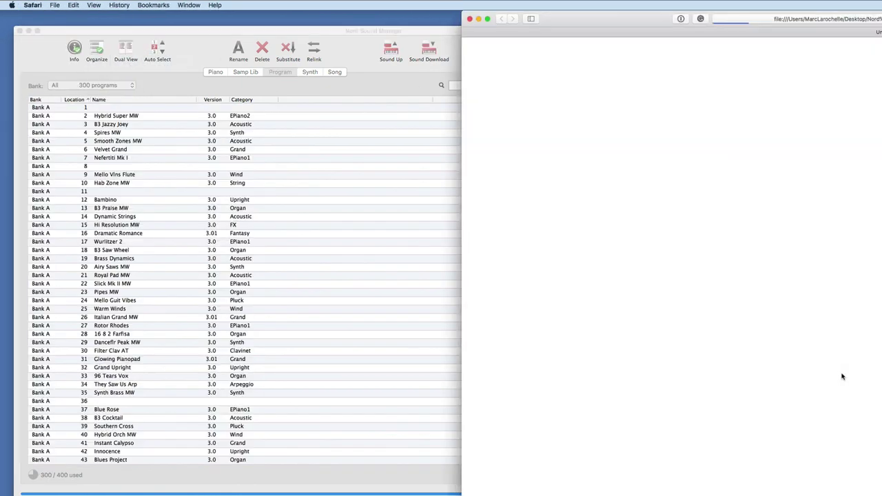
{"action": "scroll", "coordinate": [712, 374], "scroll_direction": "down", "scroll_amount": 15}
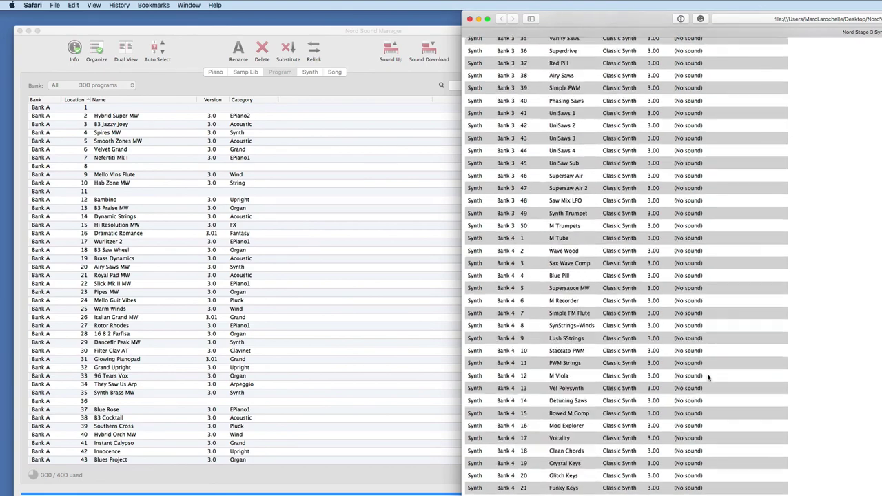
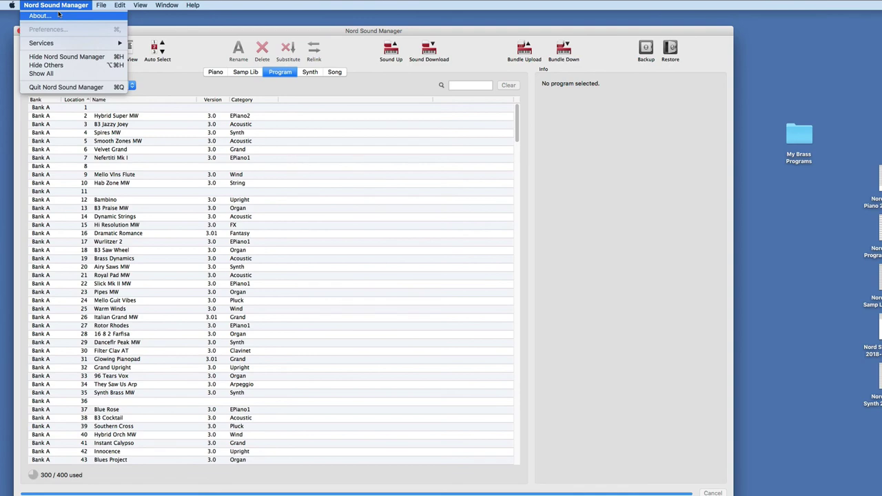
- View the About information with the supported products and OS versions, and close it
{"action": "left_click", "coordinate": [126, 60]}
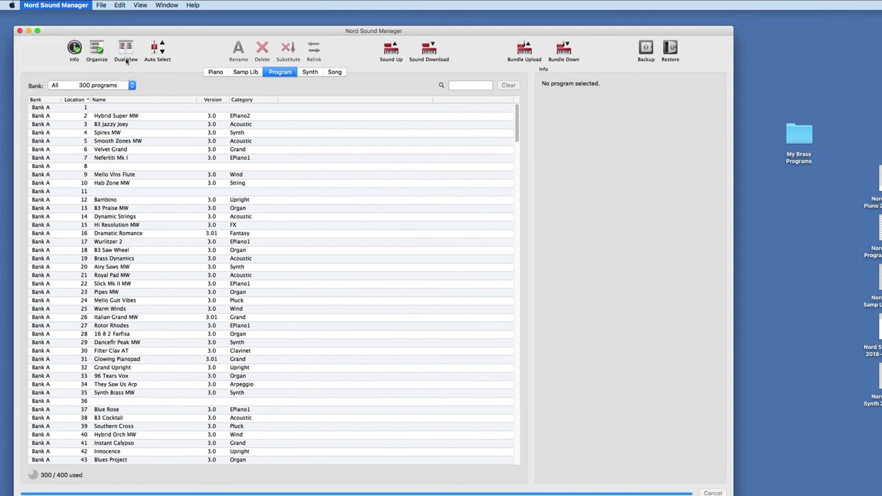
{"action": "left_click_drag", "start_coordinate": [809, 182], "coordinate": [610, 177]}
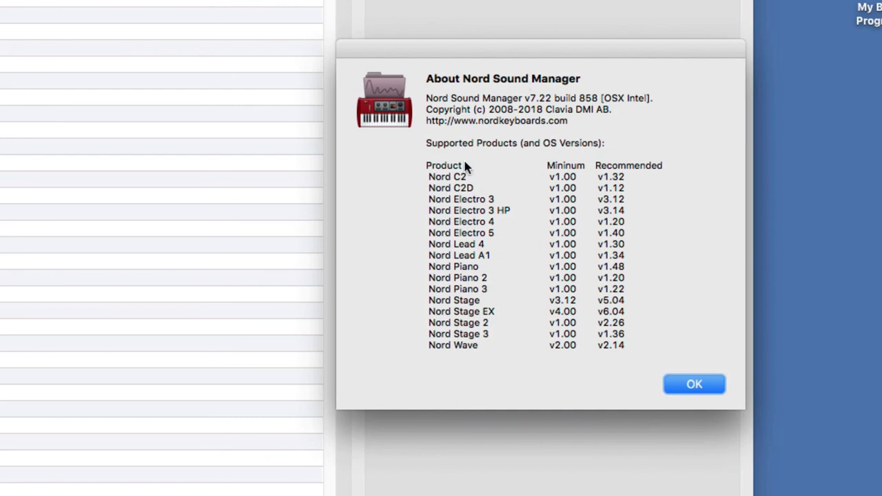
{"action": "left_click", "coordinate": [707, 387]}
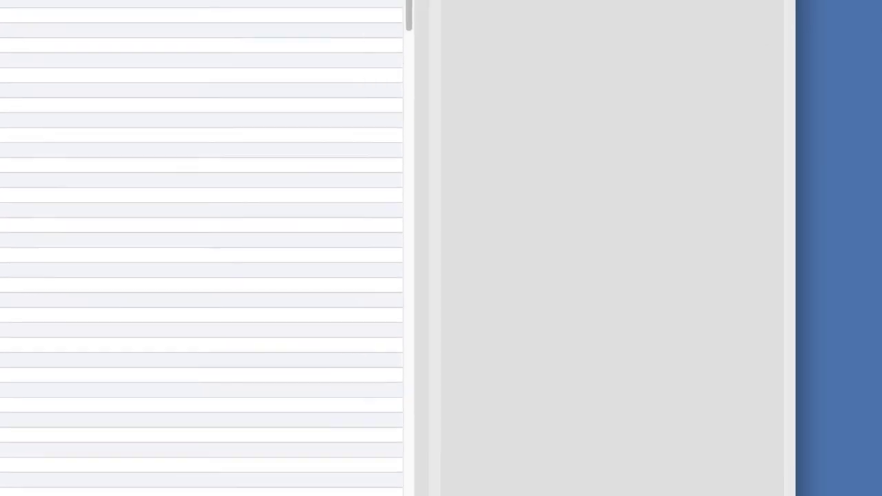
- Show only the programs of Bank D in the Program partition
{"action": "left_click", "coordinate": [152, 5]}
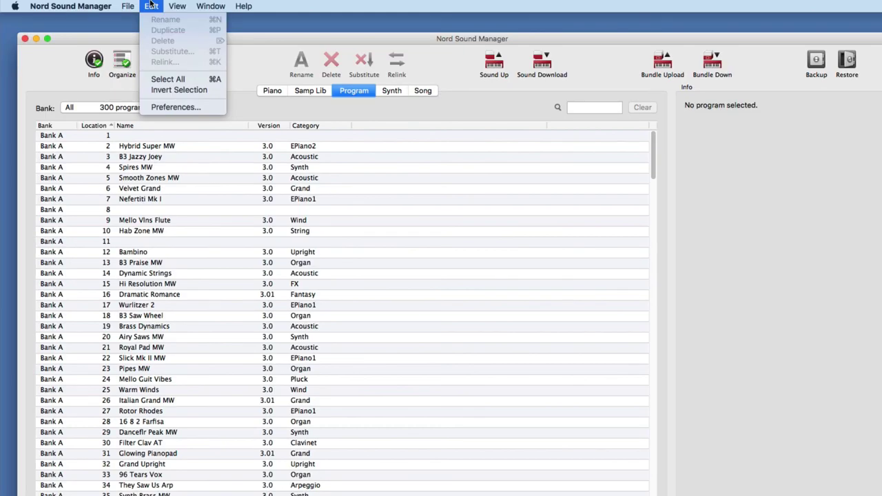
{"action": "left_click", "coordinate": [116, 110]}
{"action": "left_click", "coordinate": [116, 109]}
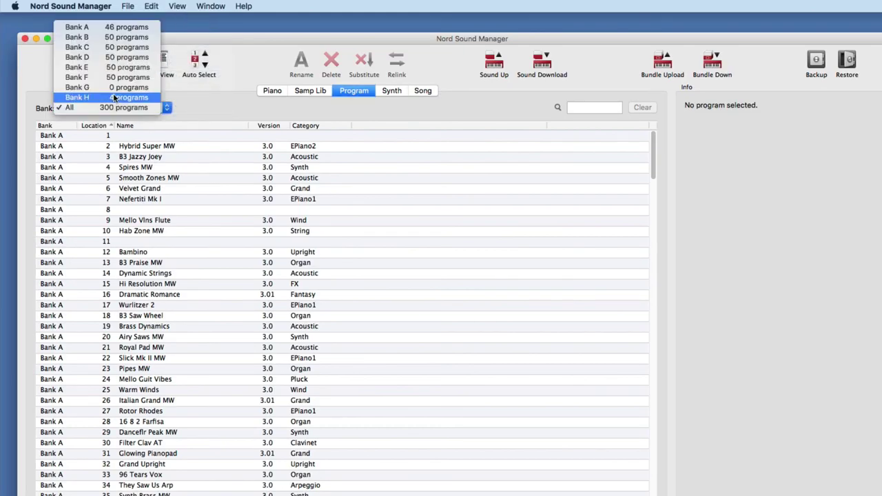
{"action": "left_click", "coordinate": [115, 57]}
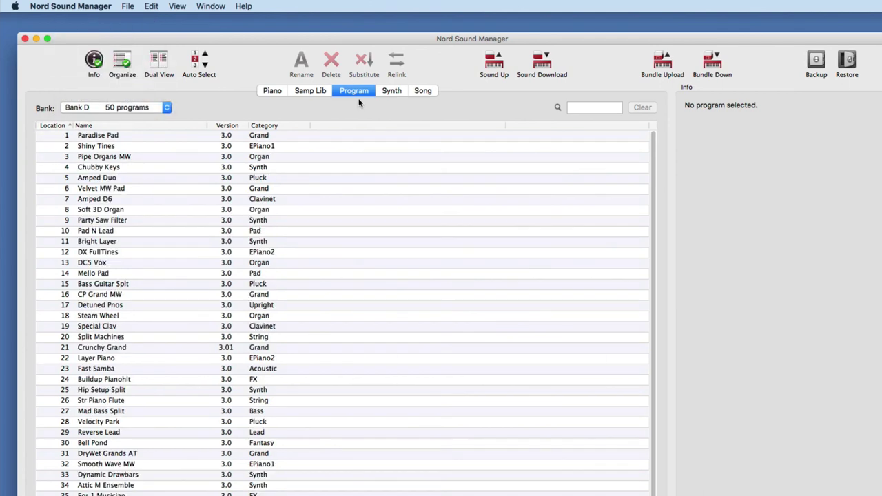
- Select the Bank D programs from Paradise Pad through Mad Bass Split and invert the selection
{"action": "left_click", "coordinate": [142, 136]}
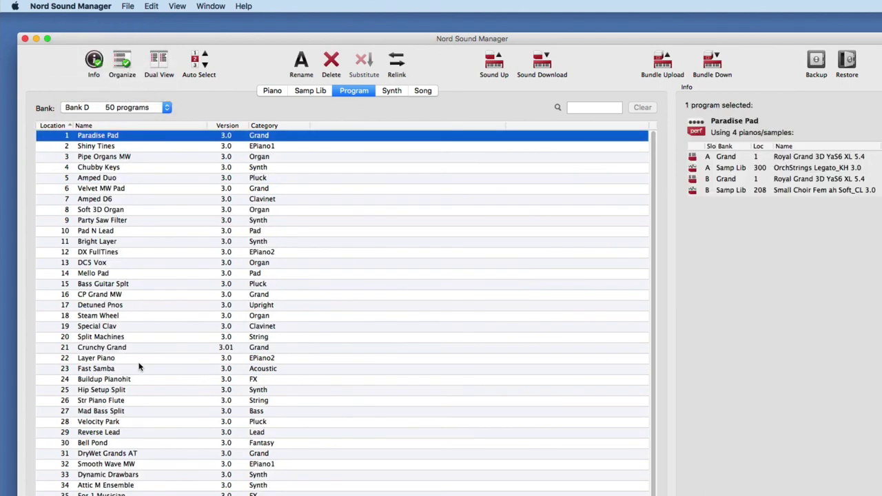
{"action": "left_click", "coordinate": [142, 411], "text": "shift"}
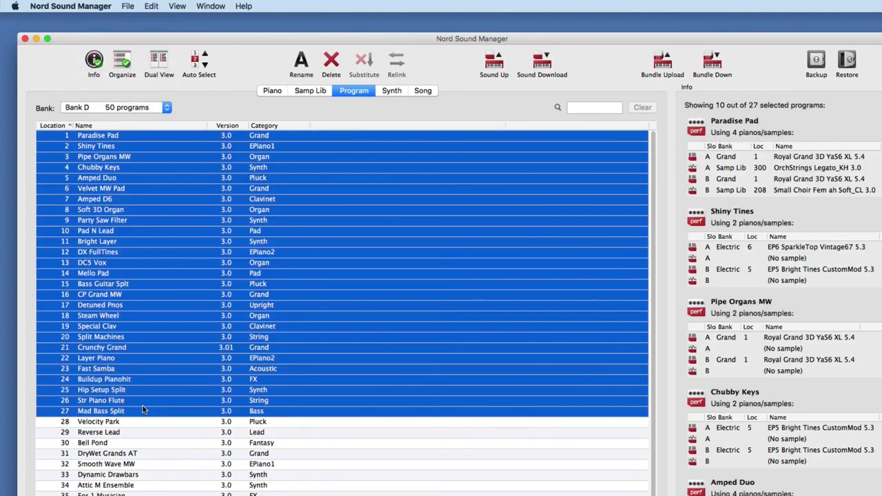
{"action": "left_click", "coordinate": [178, 5]}
{"action": "mouse_move", "coordinate": [151, 6]}
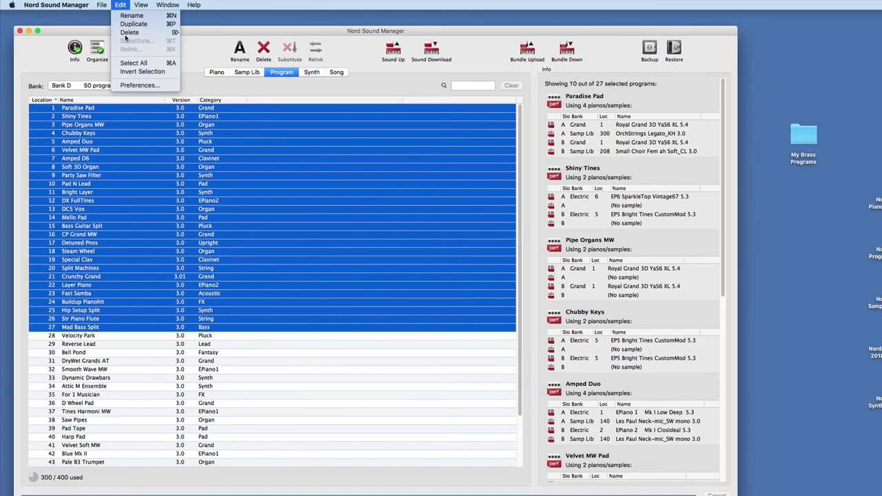
{"action": "left_click", "coordinate": [129, 72]}
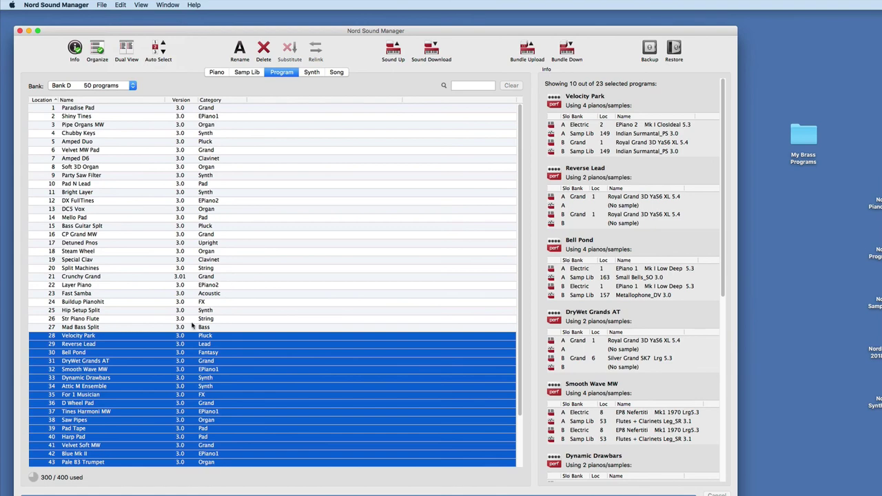
- Look over the inverted selection in Bank D, and view the file cache preferences, closing them without changes
{"action": "scroll", "coordinate": [171, 394], "scroll_direction": "down", "scroll_amount": 3}
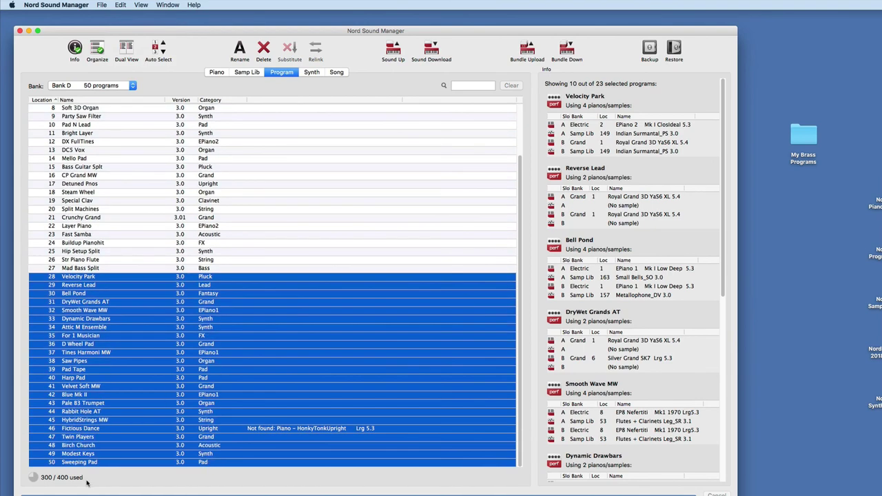
{"action": "scroll", "coordinate": [123, 392], "scroll_direction": "down", "scroll_amount": 1}
{"action": "scroll", "coordinate": [123, 392], "scroll_direction": "up", "scroll_amount": 3}
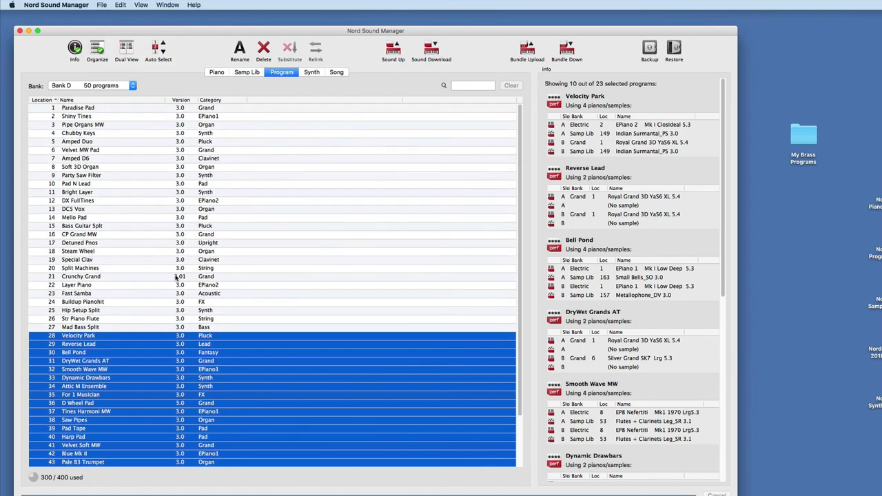
{"action": "left_click", "coordinate": [122, 5]}
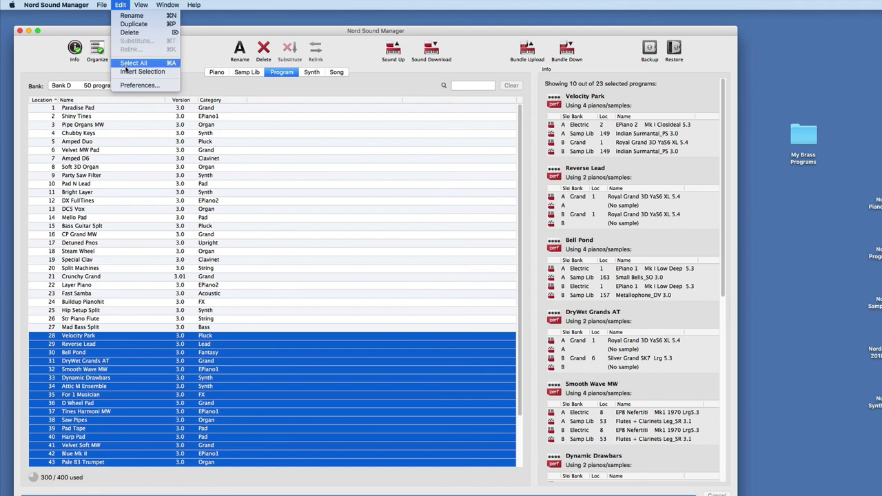
{"action": "left_click", "coordinate": [140, 85]}
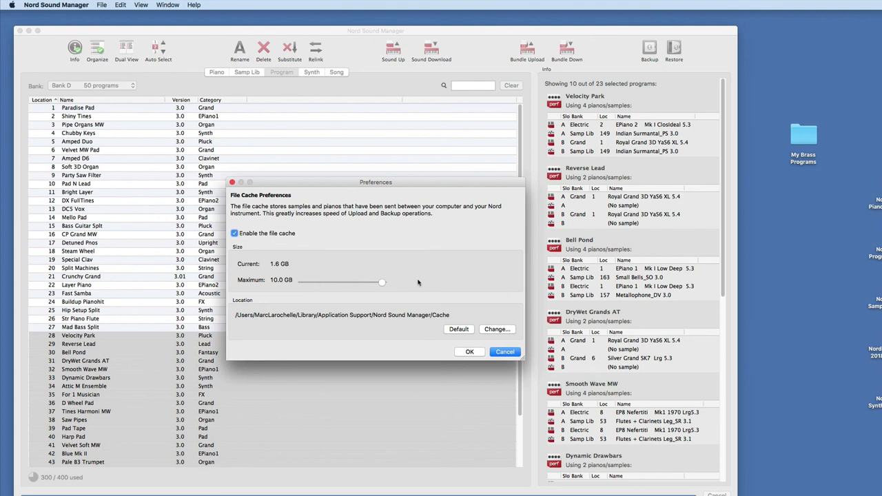
{"action": "left_click", "coordinate": [505, 352]}
- Activate the program search field with the Find command
{"action": "left_click", "coordinate": [141, 4]}
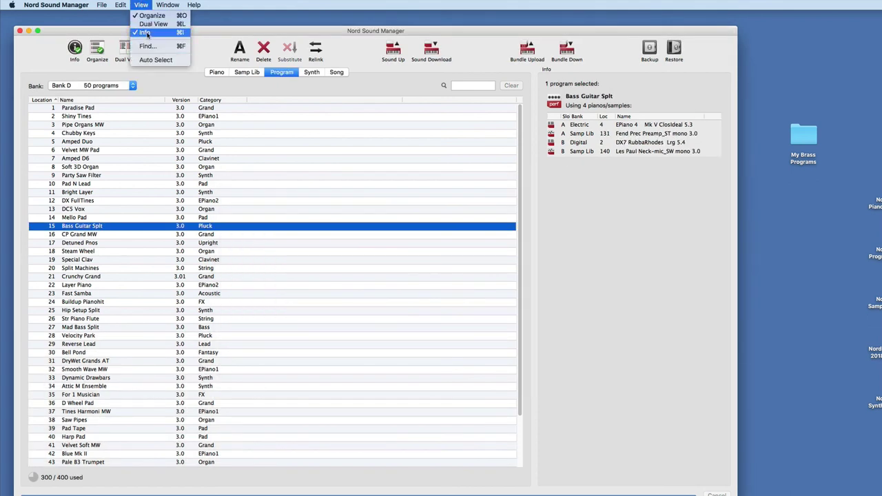
{"action": "left_click", "coordinate": [148, 5]}
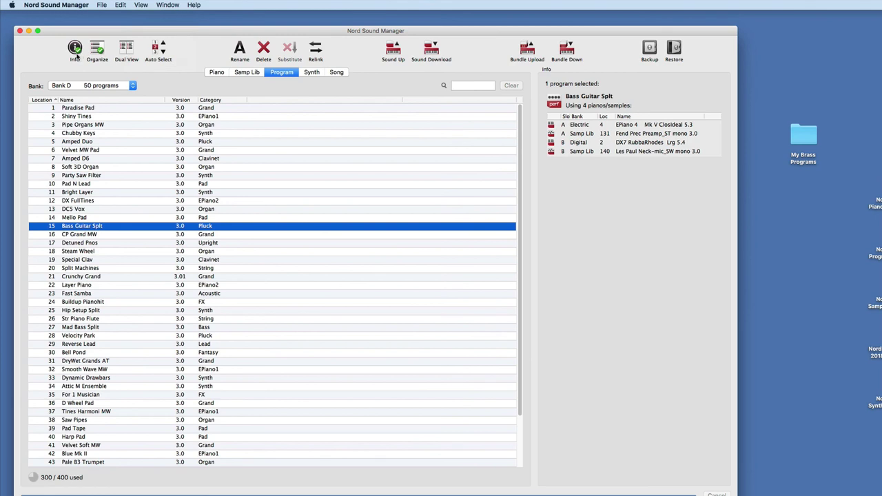
{"action": "left_click", "coordinate": [168, 5]}
{"action": "mouse_move", "coordinate": [145, 4]}
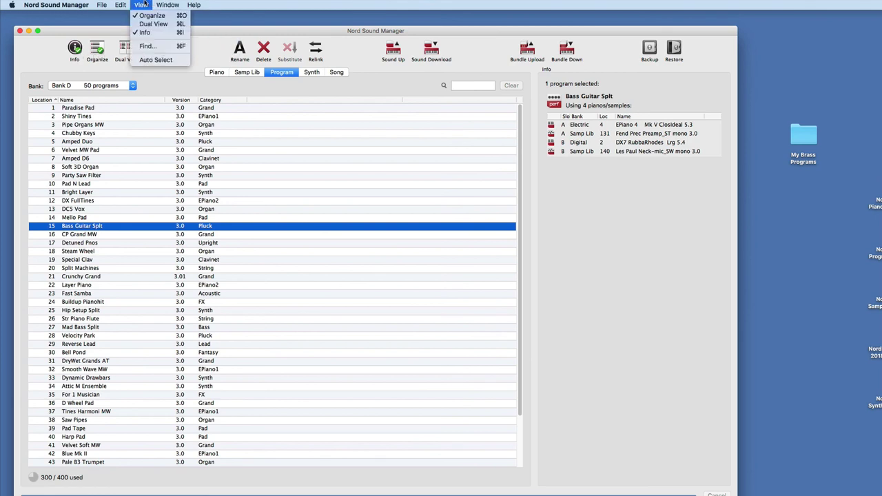
{"action": "left_click", "coordinate": [148, 46]}
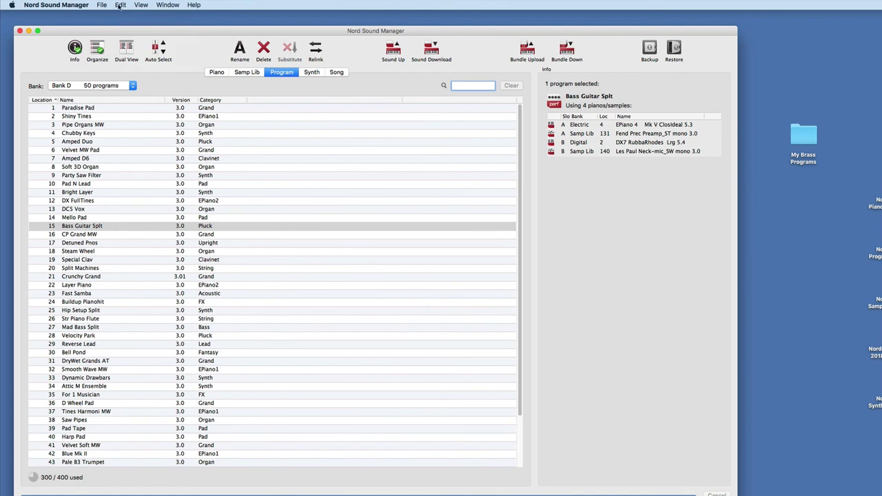
- Show the instrument's Piano partition
{"action": "left_click", "coordinate": [140, 5]}
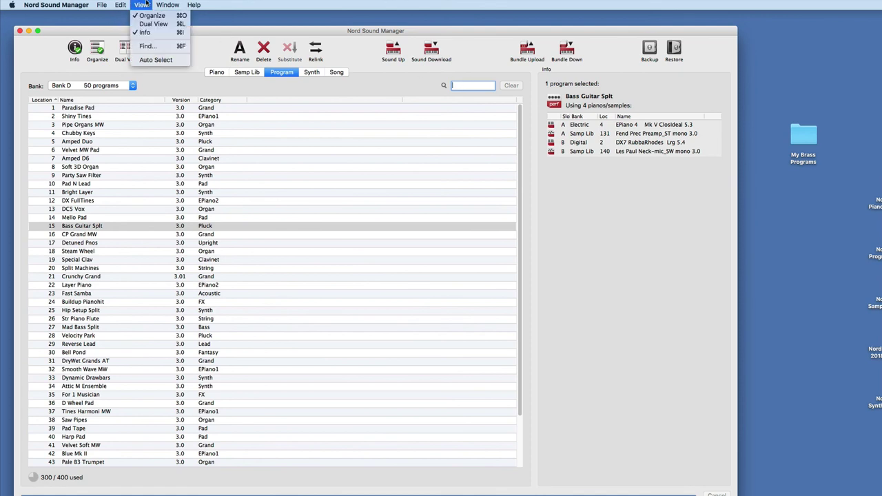
{"action": "left_click", "coordinate": [146, 61]}
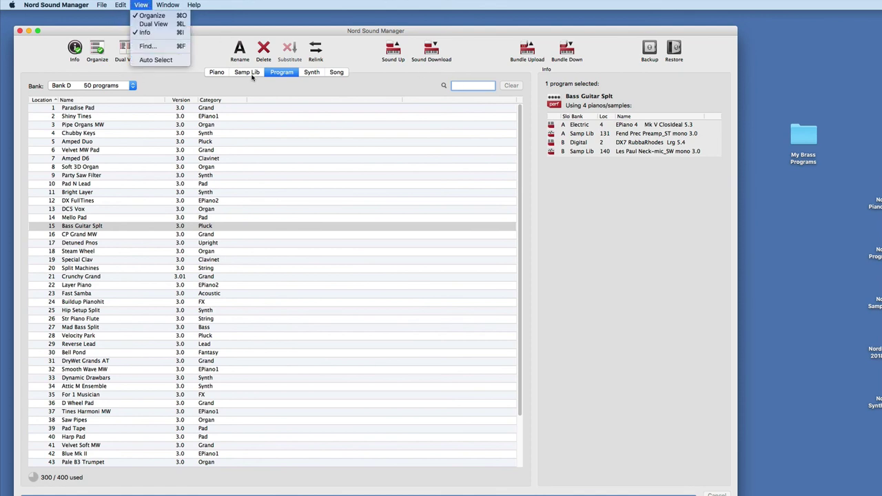
{"action": "left_click", "coordinate": [146, 4]}
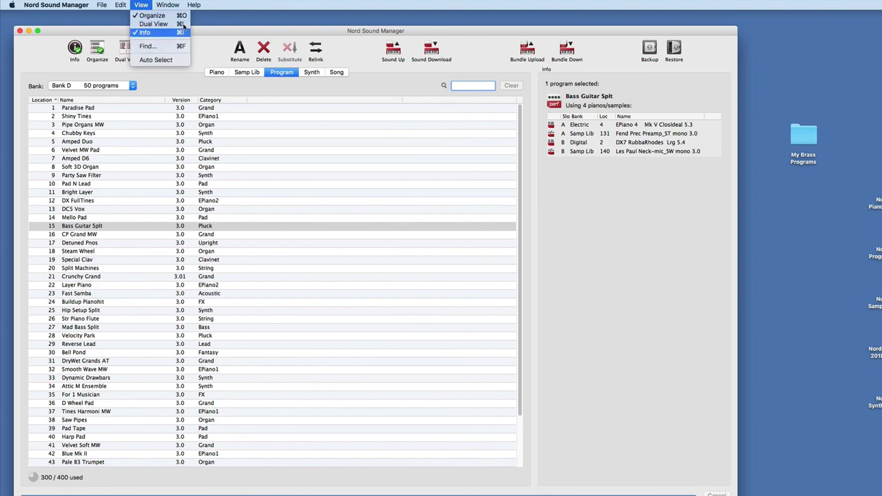
{"action": "left_click", "coordinate": [168, 5]}
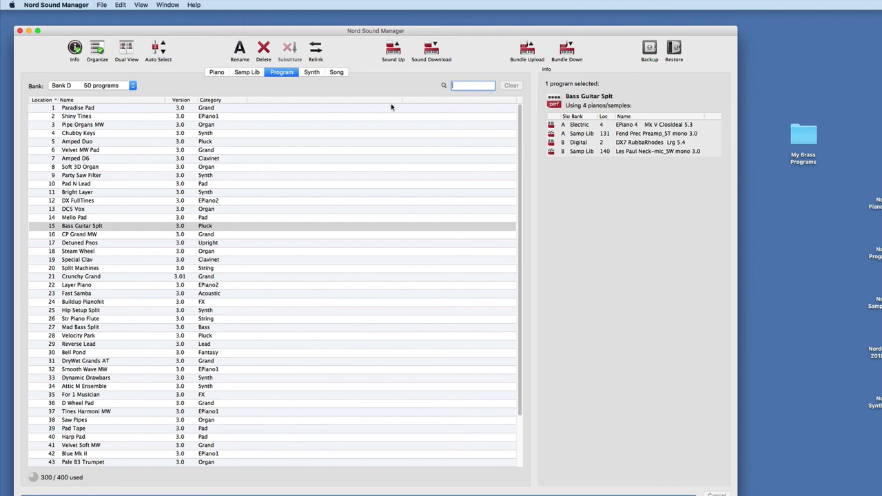
{"action": "left_click", "coordinate": [218, 73]}
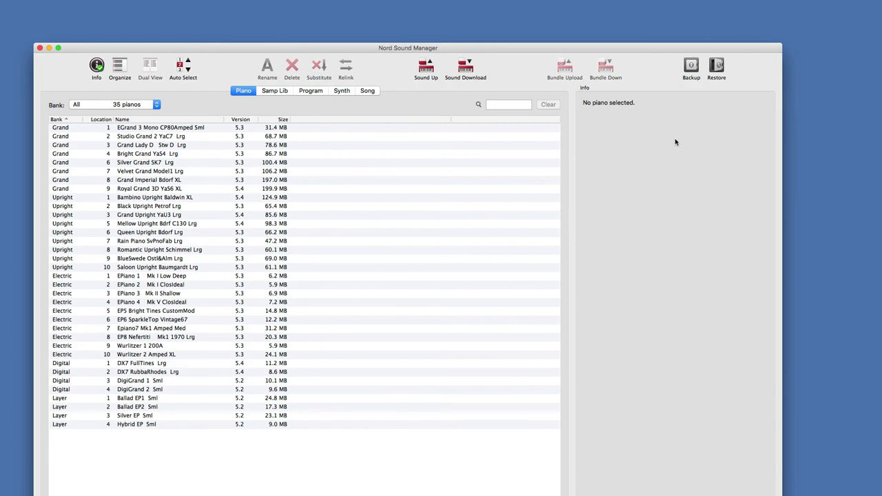
- Open Safari and go to the Nord website at nordkeyboards.com
{"action": "key", "text": "super+space"}
{"action": "type", "text": "saf"}
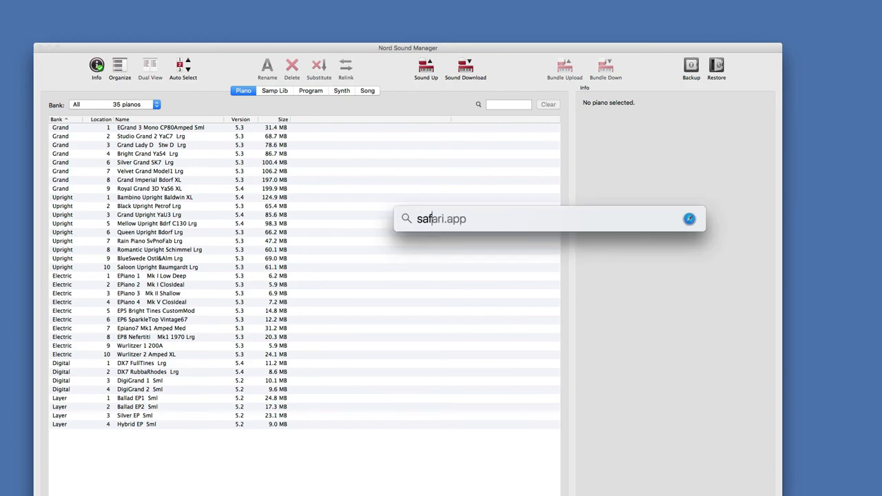
{"action": "key", "text": "Return"}
{"action": "type", "text": "nordkeyboards.com"}
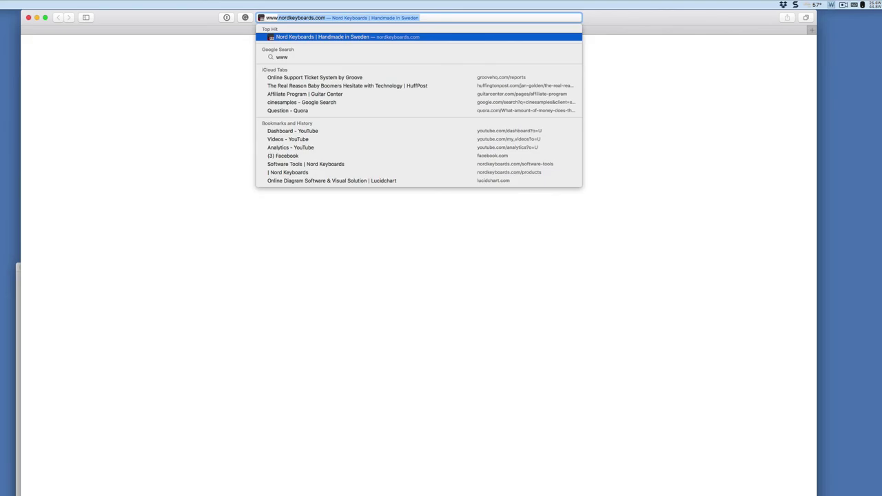
{"action": "key", "text": "Return"}
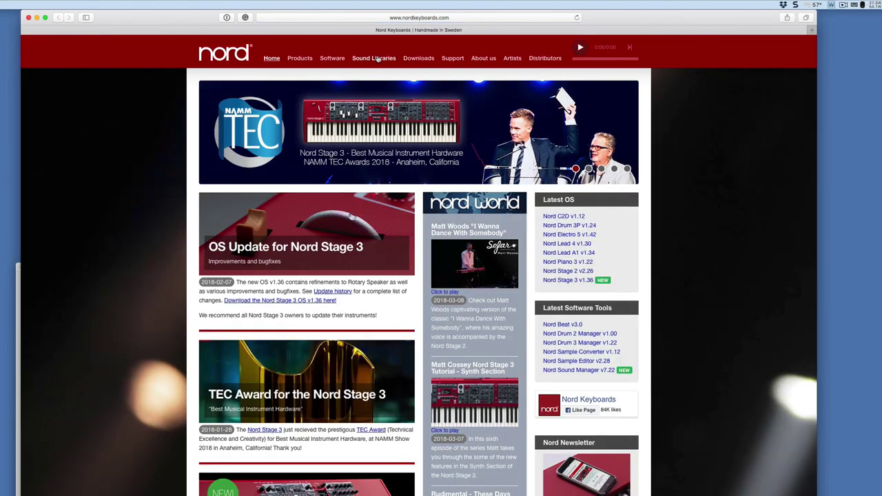
- Download the Nord Stage 3 Factory Restore RevB file from the Nord Stage 3 downloads to the RAM Disk, and view its progress
{"action": "left_click", "coordinate": [421, 59]}
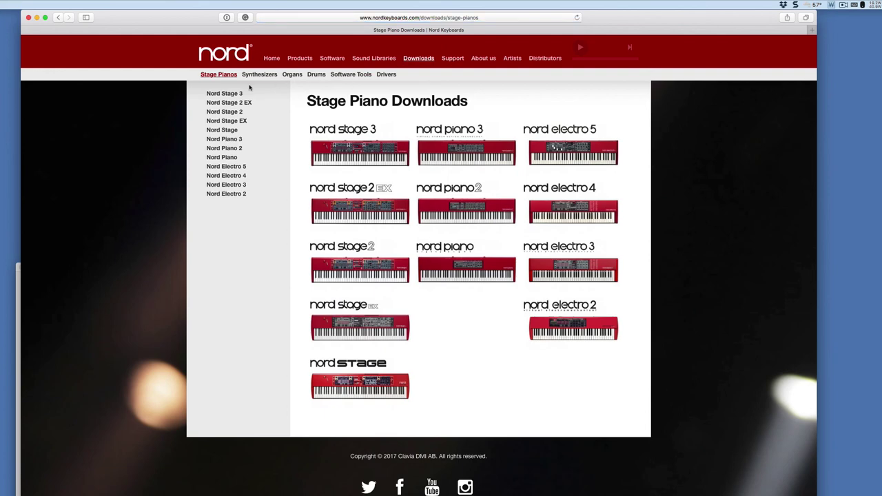
{"action": "left_click", "coordinate": [226, 94]}
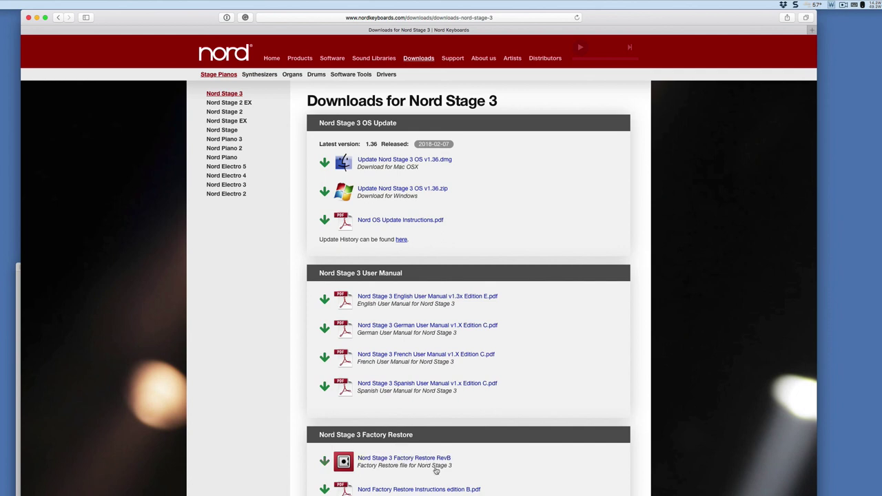
{"action": "left_click", "coordinate": [414, 462]}
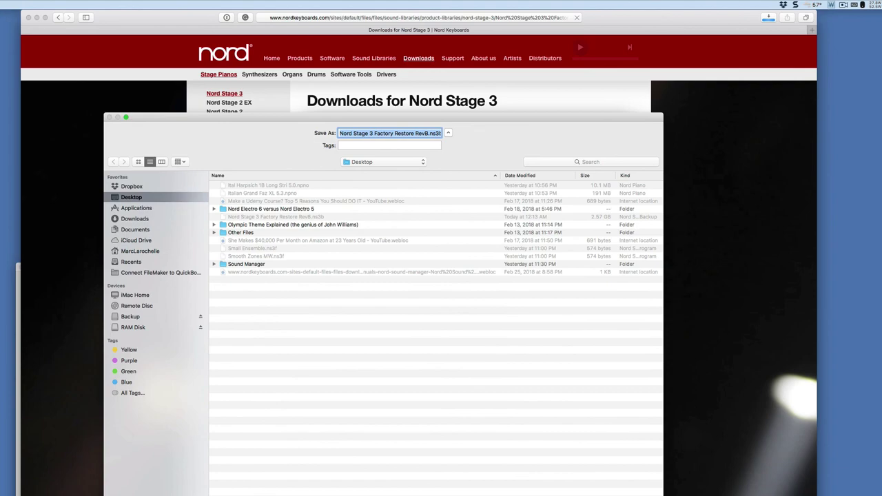
{"action": "left_click", "coordinate": [133, 328]}
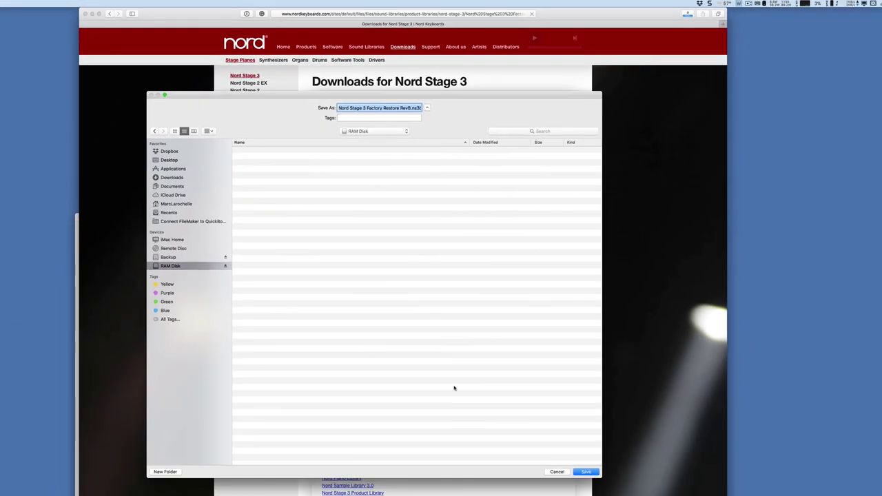
{"action": "left_click", "coordinate": [585, 473]}
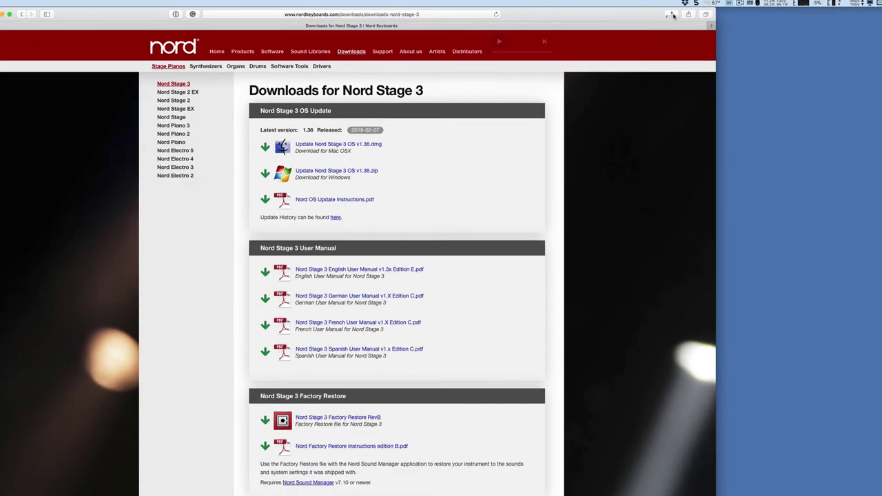
{"action": "left_click", "coordinate": [688, 15]}
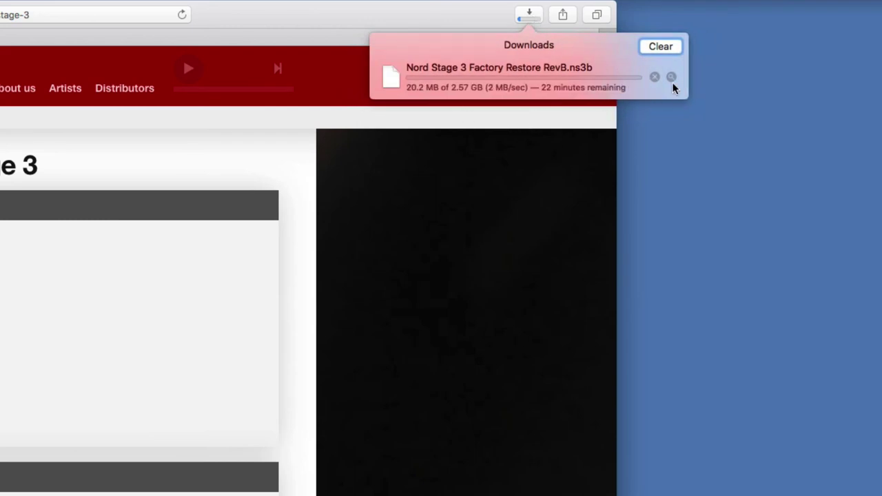
- Switch back to Nord Sound Manager and choose the Nord Stage 3 Factory Restore RevB.ns3b backup on the desktop for a restore
{"action": "left_click", "coordinate": [191, 177]}
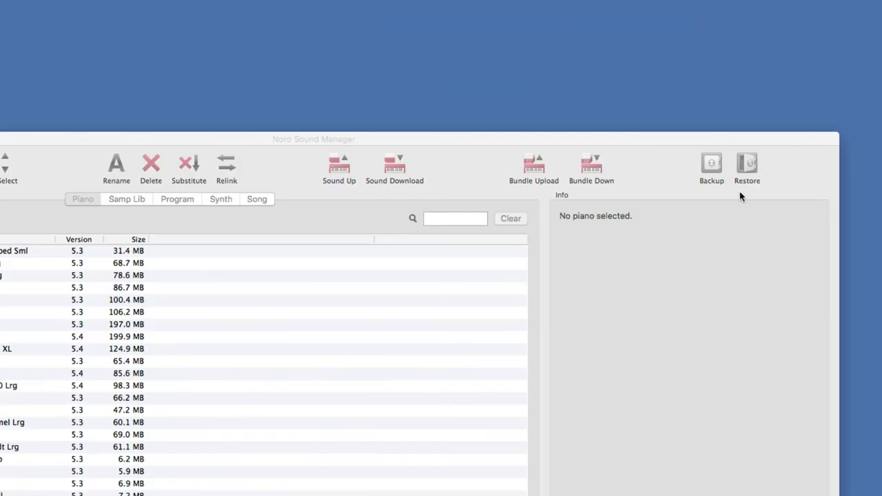
{"action": "left_click", "coordinate": [648, 381]}
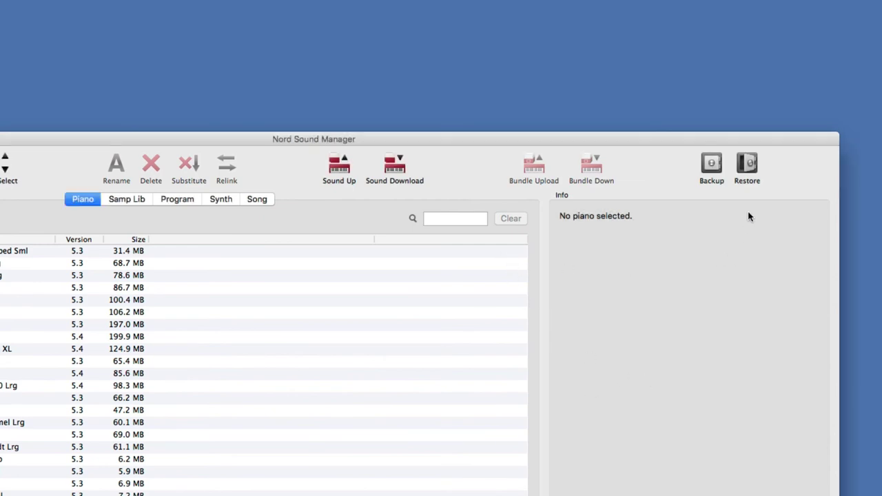
{"action": "left_click", "coordinate": [750, 168]}
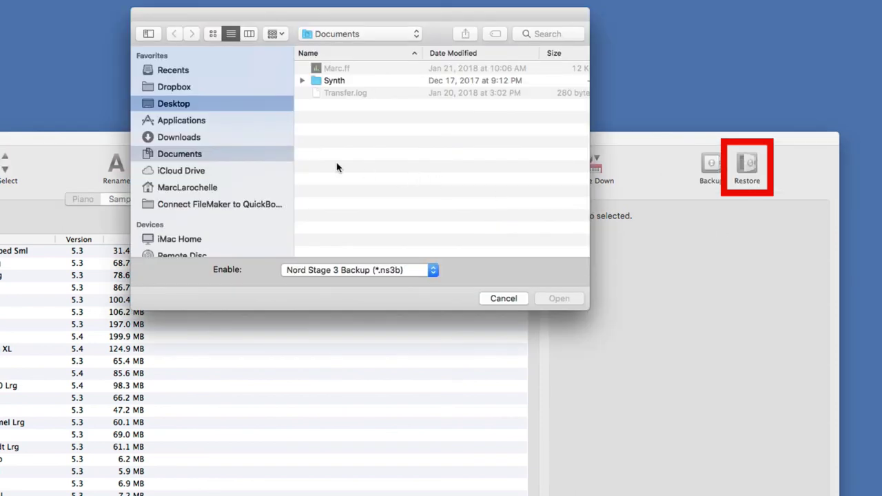
{"action": "left_click", "coordinate": [184, 105]}
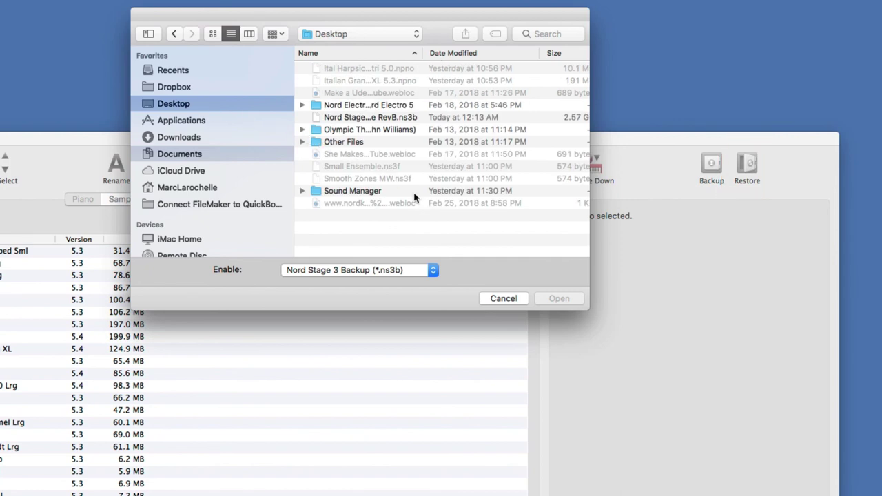
{"action": "left_click", "coordinate": [379, 118]}
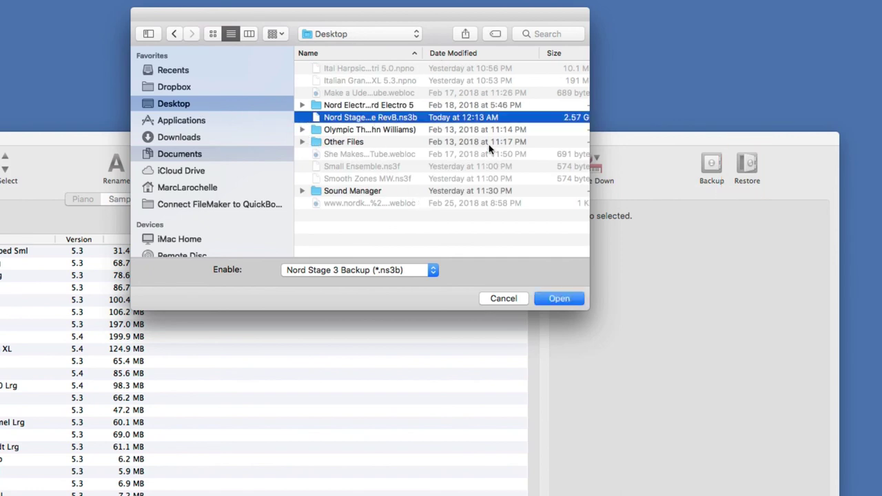
{"action": "left_click", "coordinate": [557, 299]}
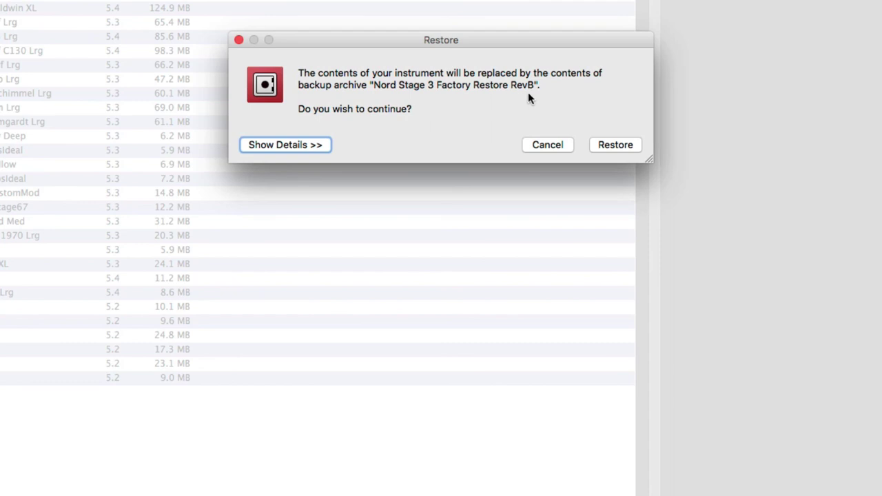
- Show the details of the backup archive and examine the contents of its Settings, Piano and Song folders
{"action": "left_click", "coordinate": [304, 146]}
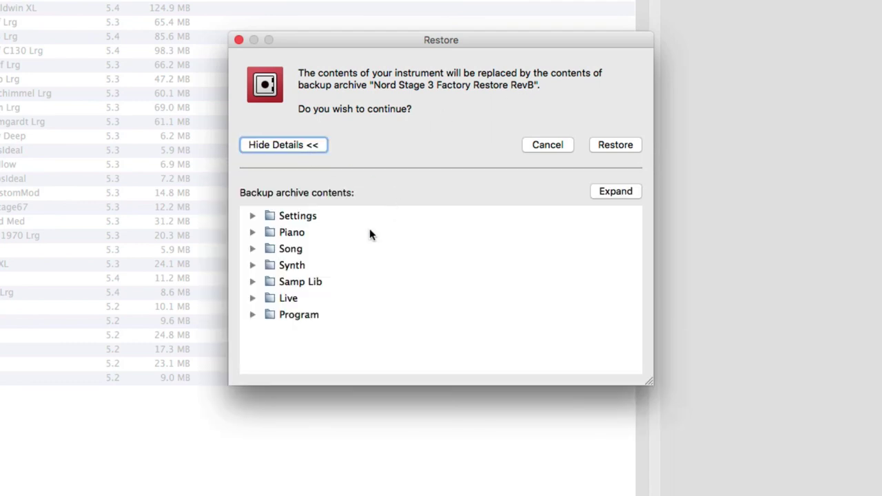
{"action": "left_click", "coordinate": [253, 218]}
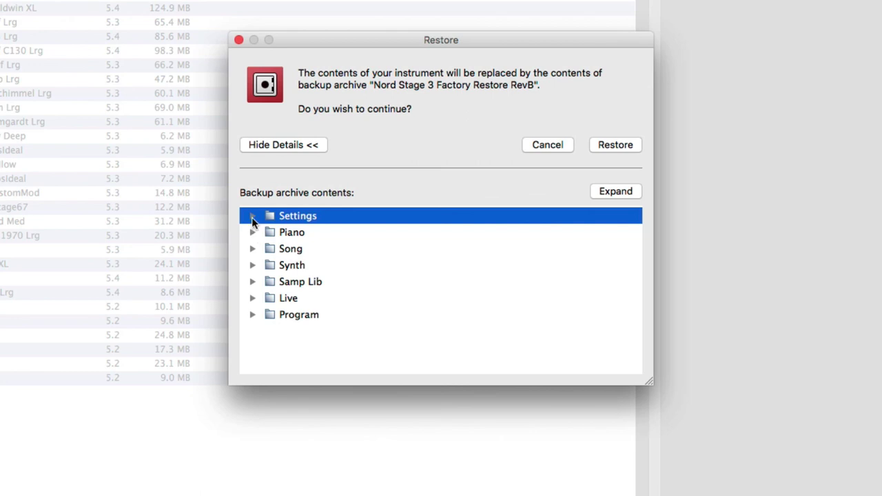
{"action": "left_click", "coordinate": [252, 217]}
{"action": "left_click", "coordinate": [259, 234]}
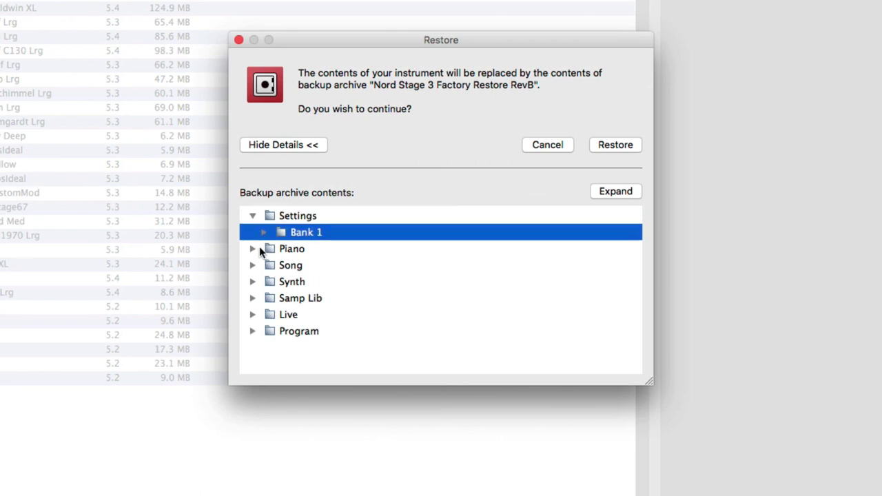
{"action": "left_click", "coordinate": [264, 233]}
{"action": "left_click", "coordinate": [252, 266]}
{"action": "scroll", "coordinate": [347, 276], "scroll_direction": "down", "scroll_amount": 3}
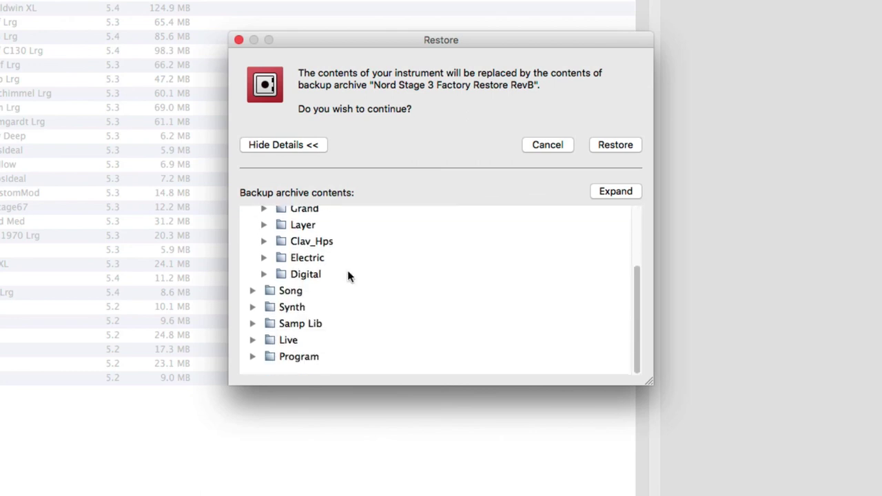
{"action": "scroll", "coordinate": [347, 276], "scroll_direction": "up", "scroll_amount": 5}
{"action": "left_click", "coordinate": [252, 290]}
{"action": "scroll", "coordinate": [317, 295], "scroll_direction": "down", "scroll_amount": 1}
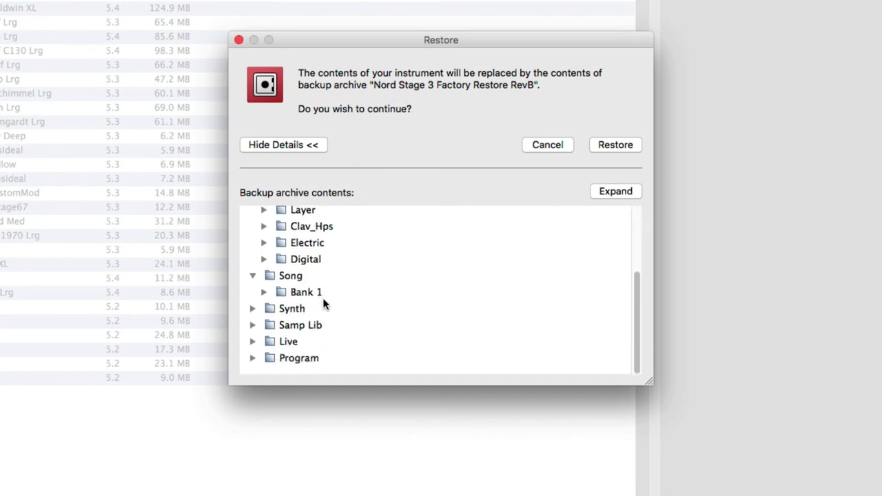
- Examine the banks in the Synth, Live and Program folders of the backup archive
{"action": "left_click", "coordinate": [252, 309]}
{"action": "scroll", "coordinate": [328, 318], "scroll_direction": "down", "scroll_amount": 3}
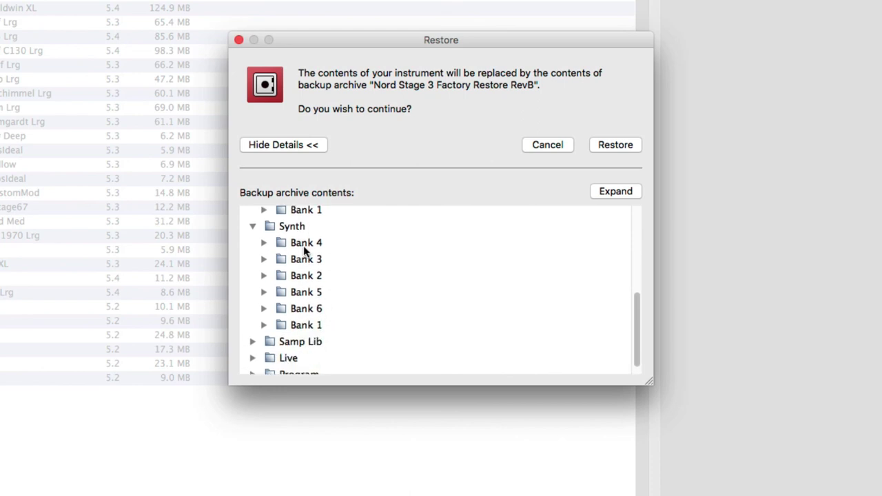
{"action": "scroll", "coordinate": [284, 346], "scroll_direction": "down", "scroll_amount": 1}
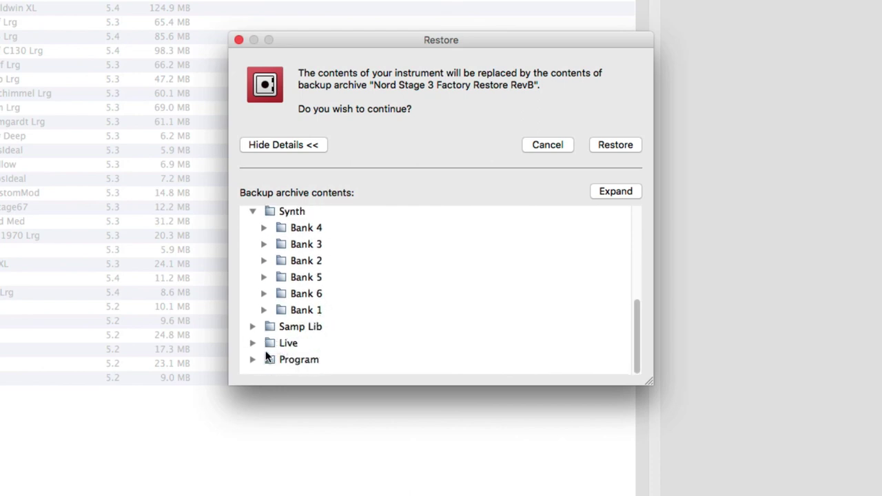
{"action": "left_click", "coordinate": [252, 342]}
{"action": "scroll", "coordinate": [322, 345], "scroll_direction": "down", "scroll_amount": 1}
{"action": "left_click", "coordinate": [310, 338]}
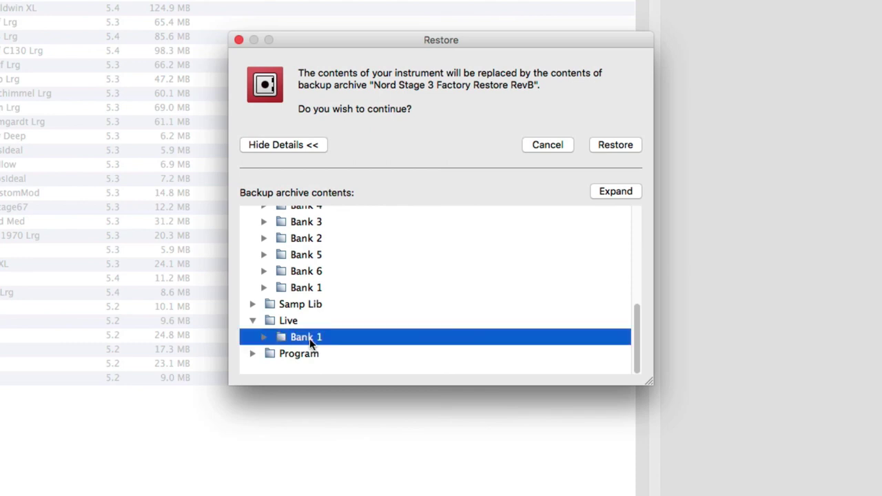
{"action": "left_click", "coordinate": [264, 338]}
{"action": "left_click", "coordinate": [264, 339]}
{"action": "left_click", "coordinate": [251, 353]}
{"action": "scroll", "coordinate": [382, 348], "scroll_direction": "down", "scroll_amount": 3}
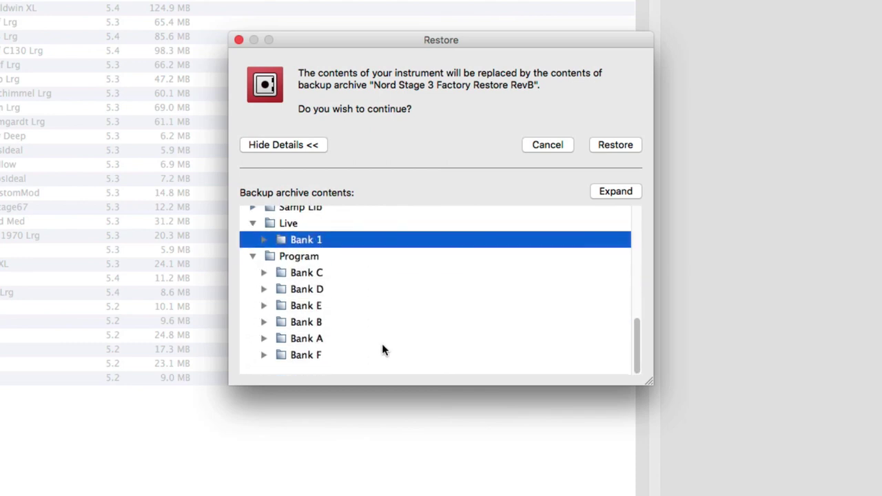
{"action": "scroll", "coordinate": [349, 341], "scroll_direction": "up", "scroll_amount": 10}
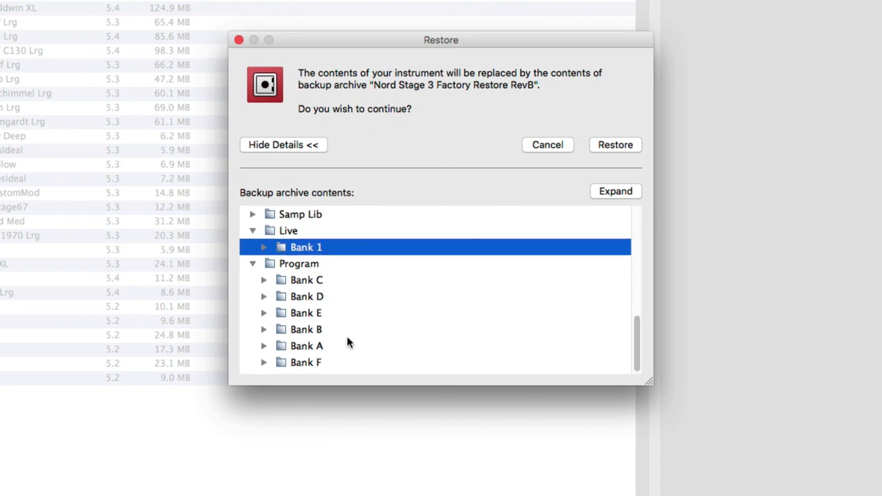
- Toggle the full expansion of the backup archive contents, and restore the Nord Stage 3 Factory Restore RevB backup to the instrument
{"action": "left_click", "coordinate": [622, 190]}
{"action": "left_click", "coordinate": [621, 187]}
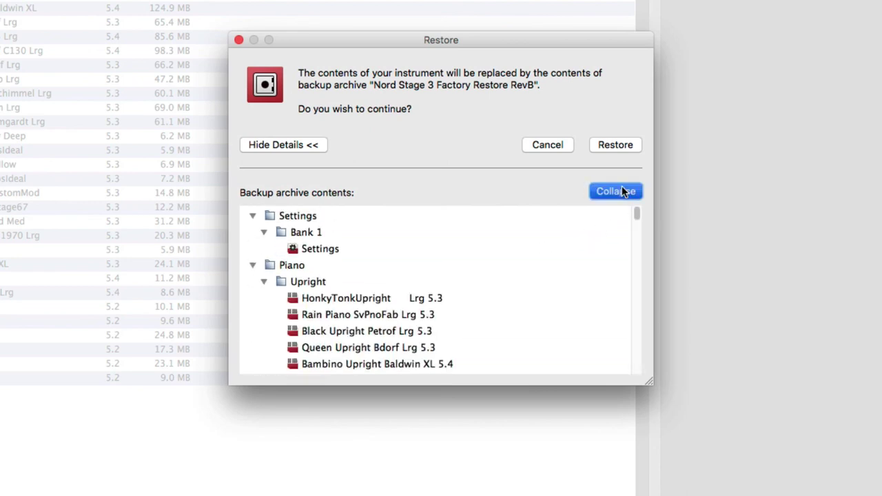
{"action": "left_click", "coordinate": [622, 187]}
{"action": "left_click", "coordinate": [622, 187]}
{"action": "left_click", "coordinate": [622, 146]}
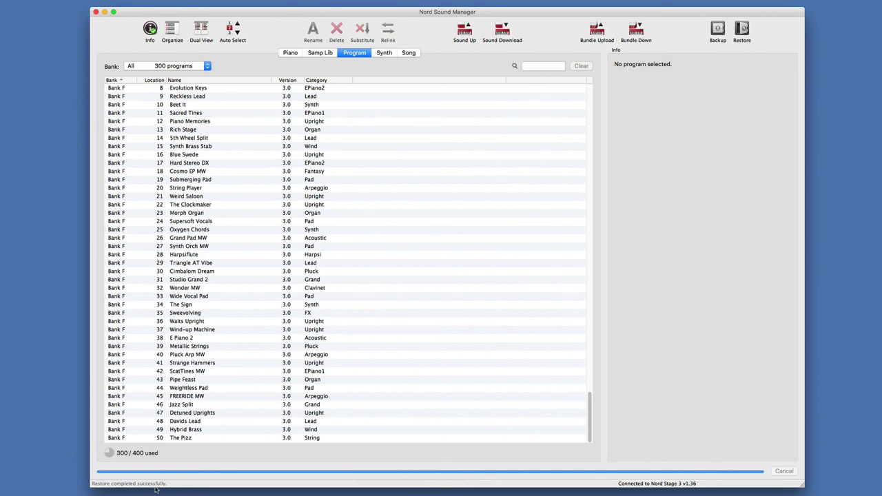
- Check the instrument's restored Piano partition with its list of banks, and view the Samp Lib partition
{"action": "left_click", "coordinate": [289, 53]}
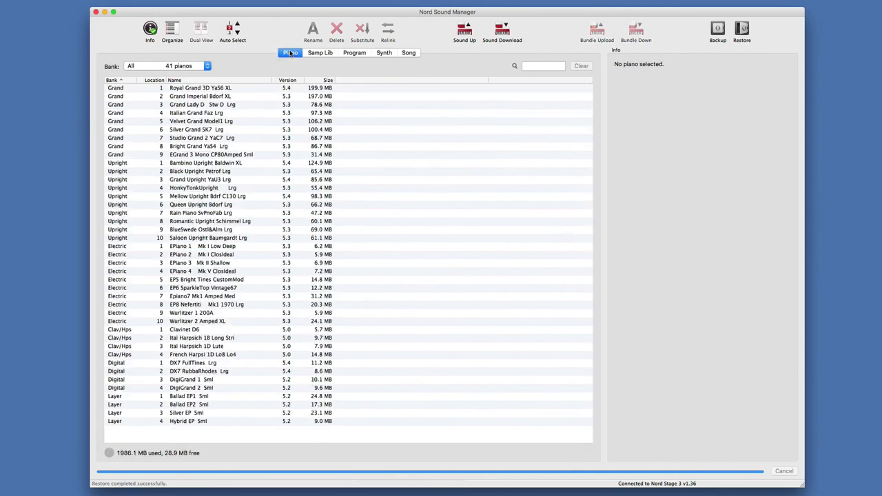
{"action": "left_click", "coordinate": [184, 66]}
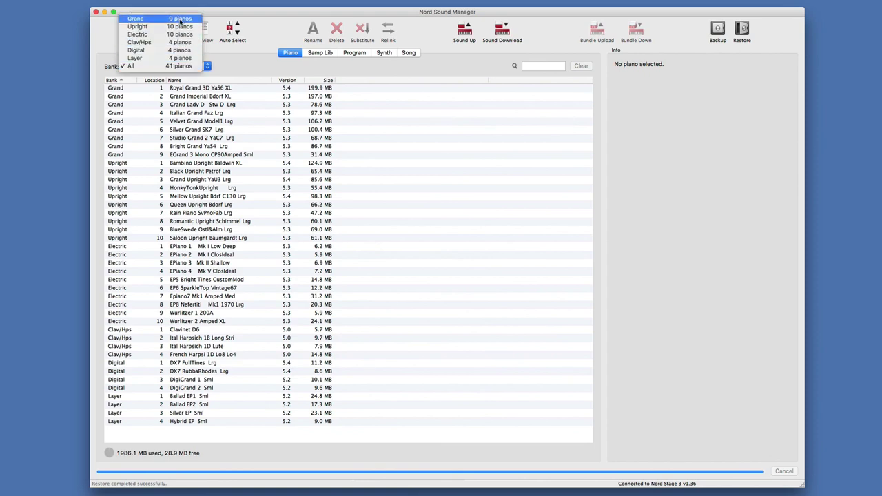
{"action": "left_click", "coordinate": [269, 53]}
{"action": "left_click", "coordinate": [320, 53]}
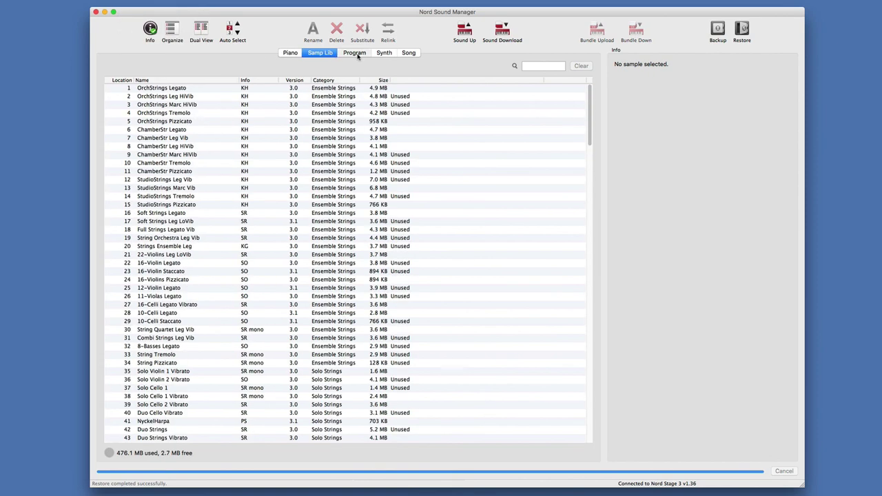
- Look through the restored Program partition, and view the Synth and Song partitions
{"action": "left_click", "coordinate": [354, 53]}
{"action": "scroll", "coordinate": [314, 250], "scroll_direction": "up", "scroll_amount": 20}
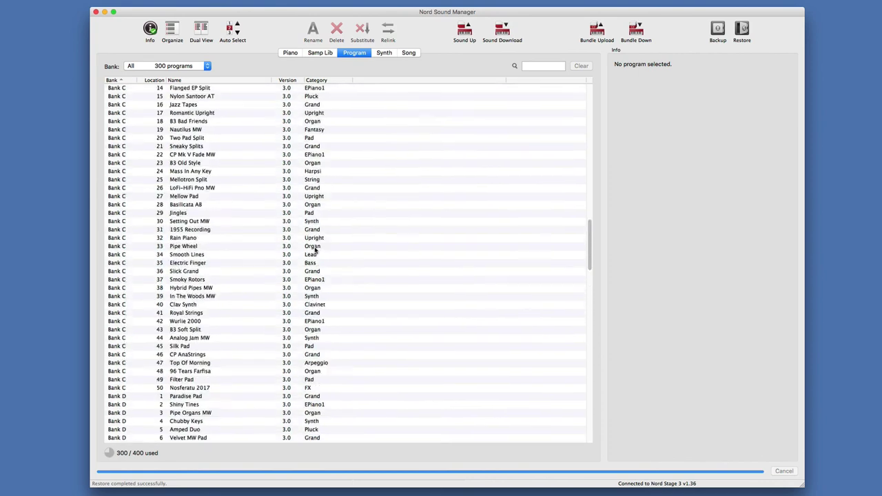
{"action": "scroll", "coordinate": [315, 250], "scroll_direction": "up", "scroll_amount": 10}
{"action": "left_click", "coordinate": [389, 53]}
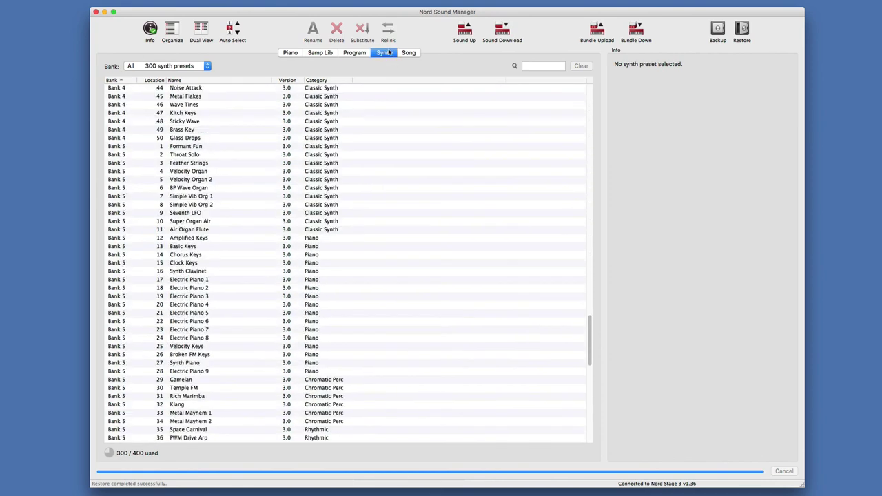
{"action": "left_click", "coordinate": [410, 53]}
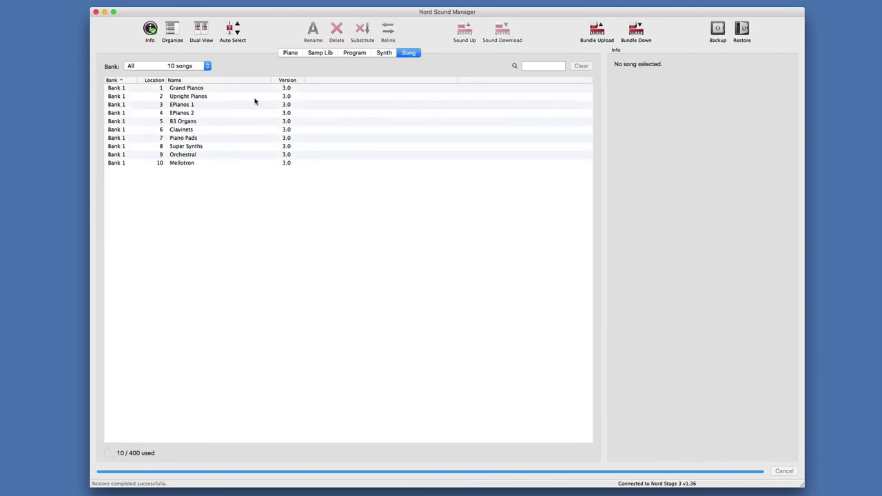